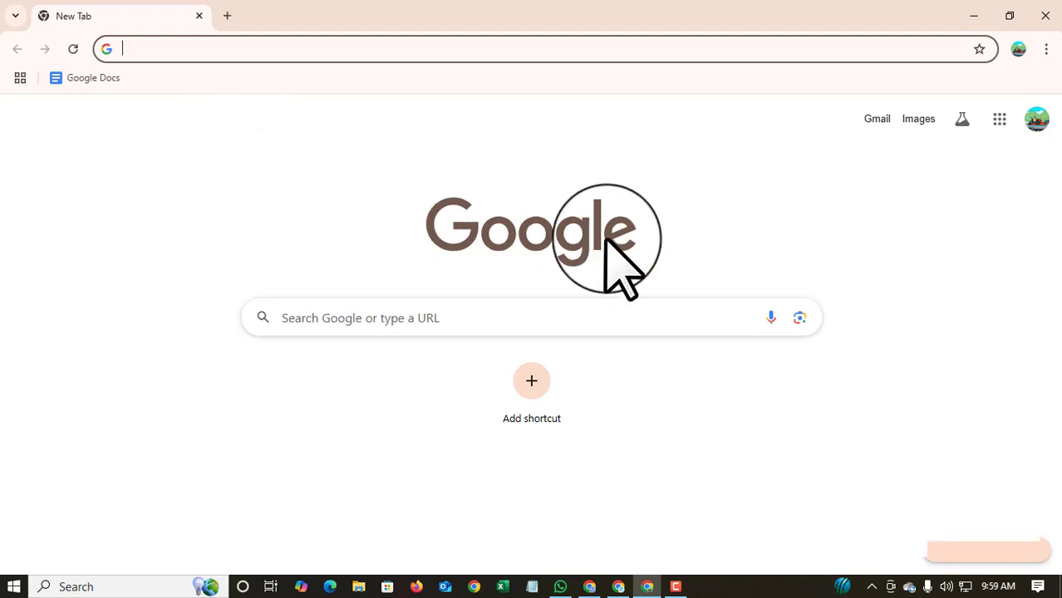
Go to the blogger.com website
left_click(1031, 445)
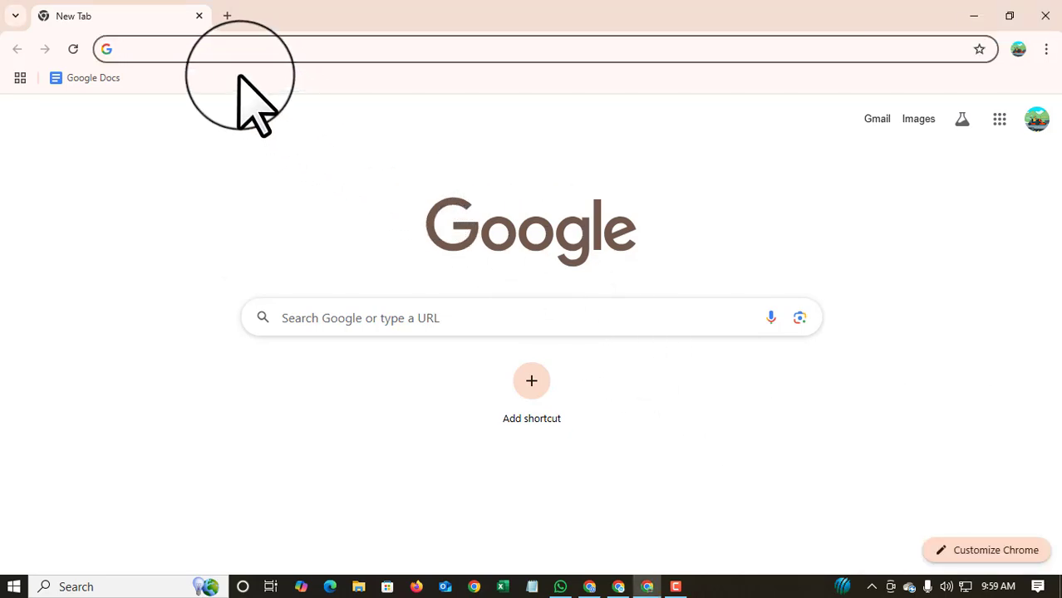
left_click(197, 50)
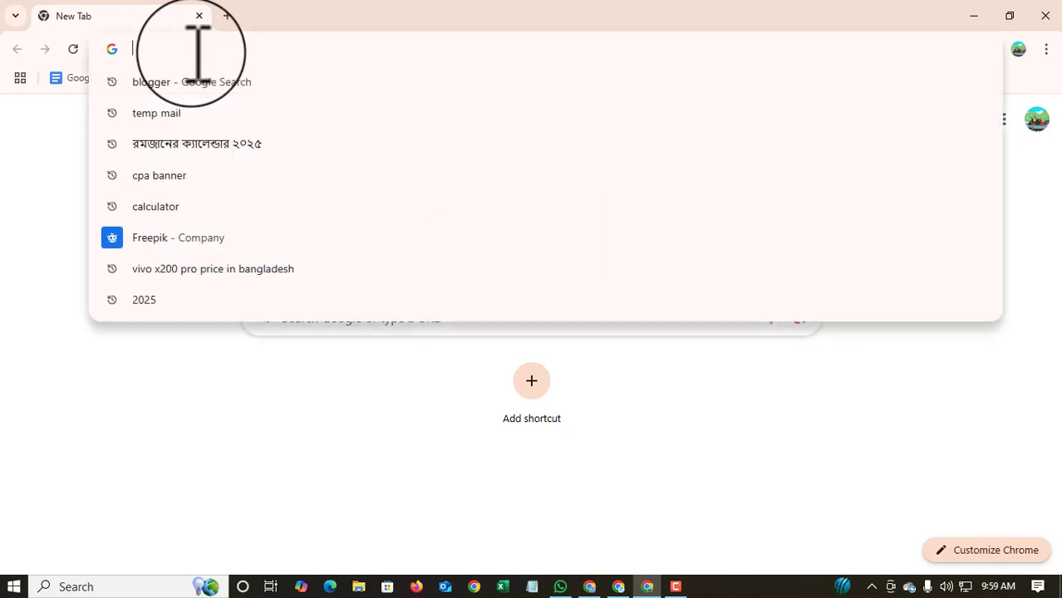
type("blogger.com")
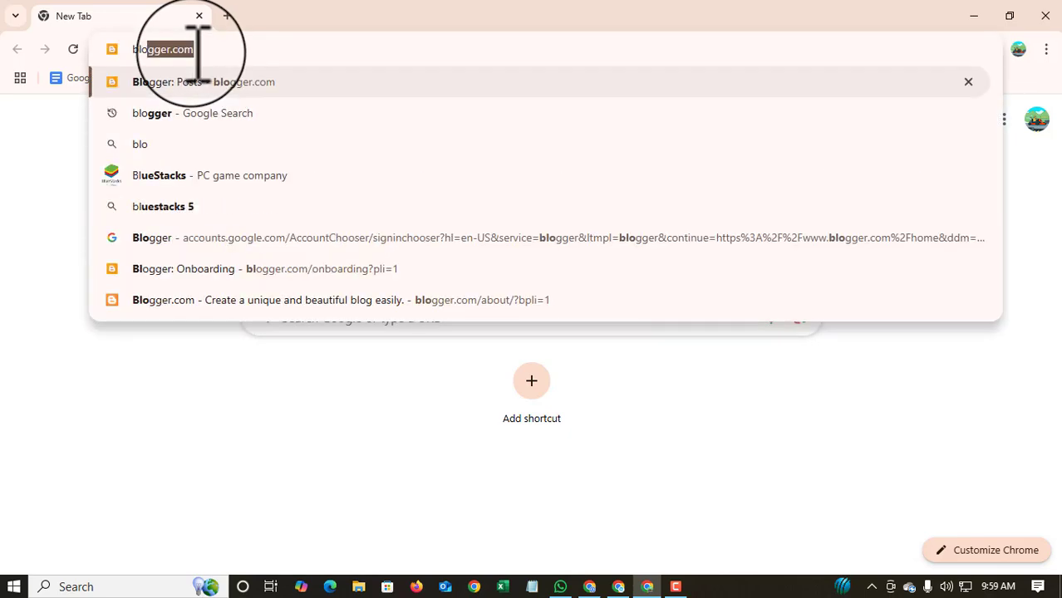
key("Return")
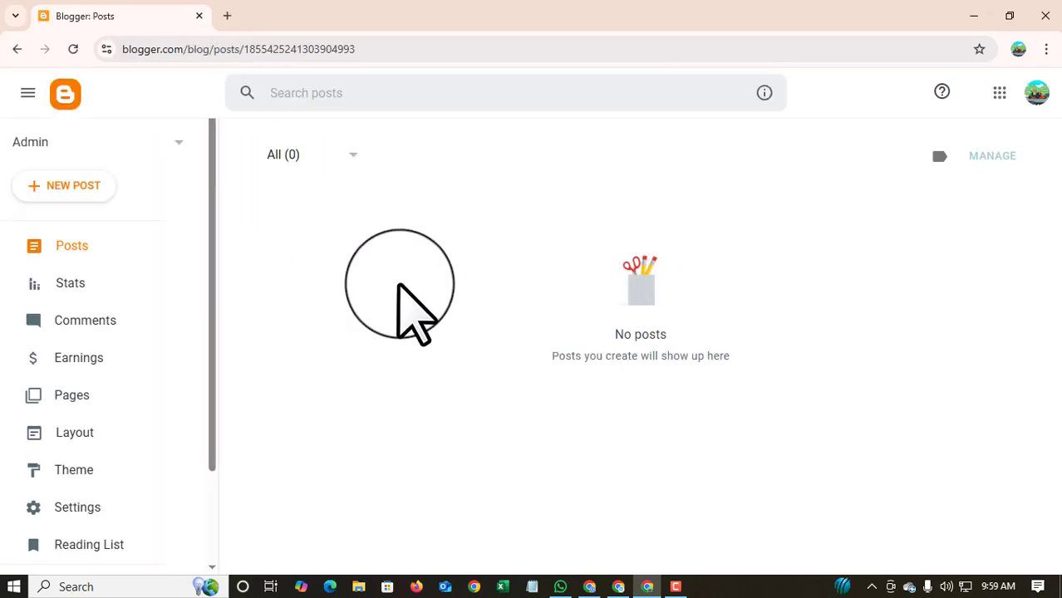
Start creating a new blog and give it the title USA BEST PHONE2025
scroll(166, 399, "down", 2)
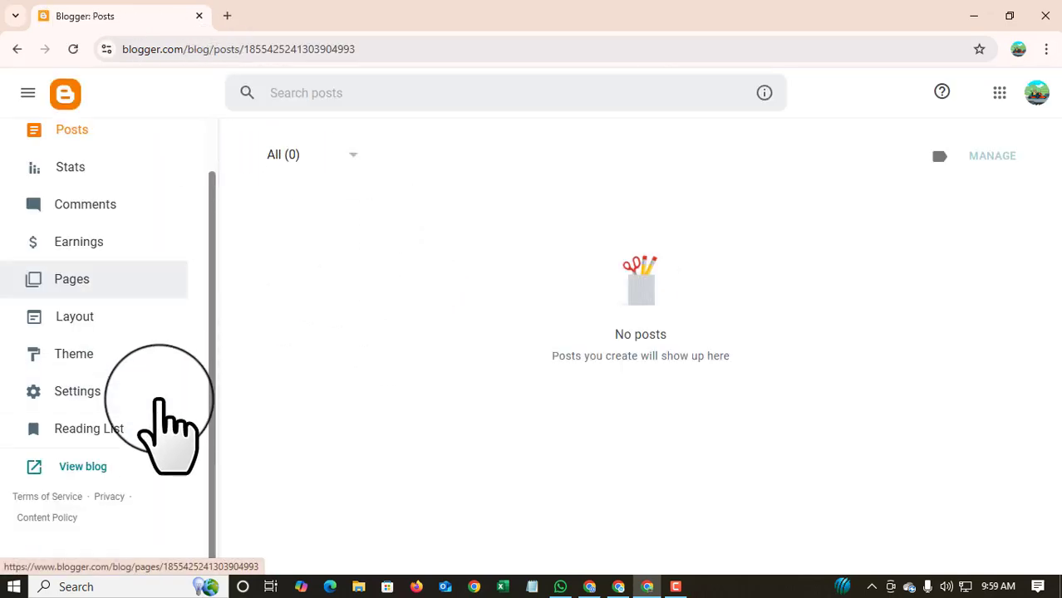
scroll(158, 399, "up", 2)
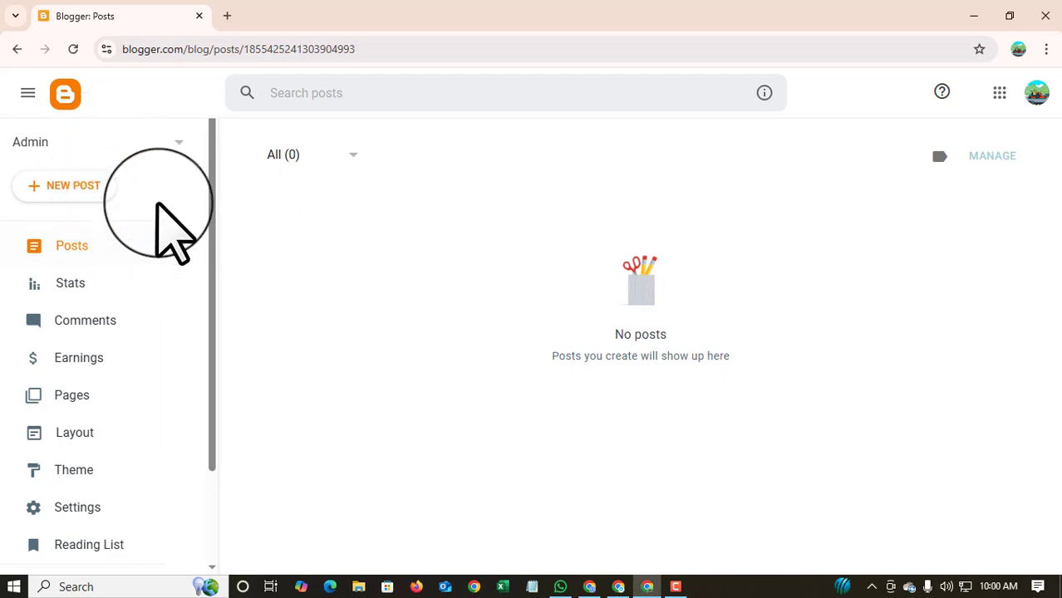
left_click(179, 143)
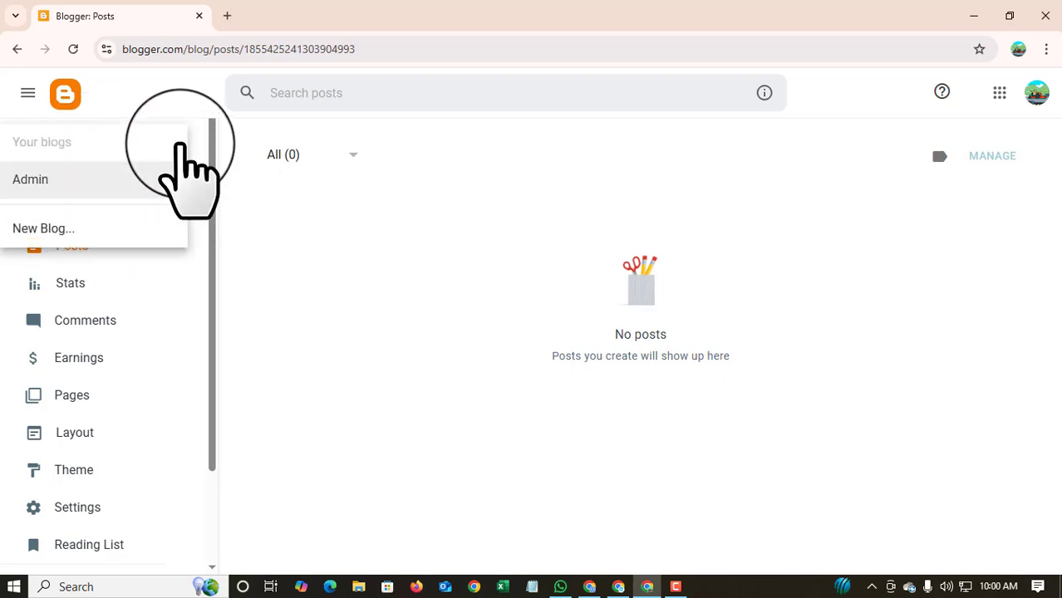
left_click(125, 237)
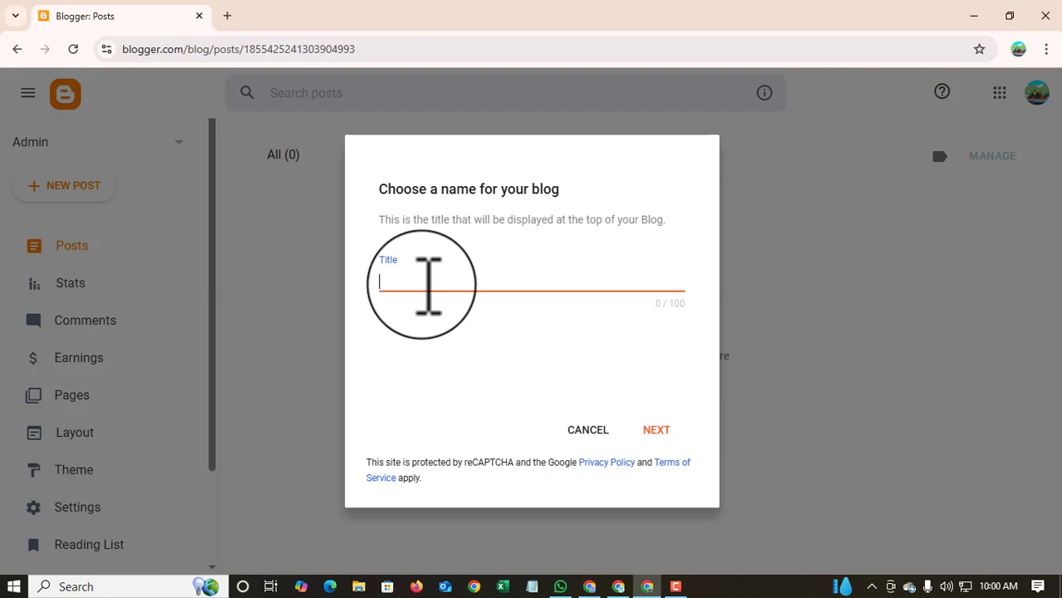
type("USA BEST PHONE")
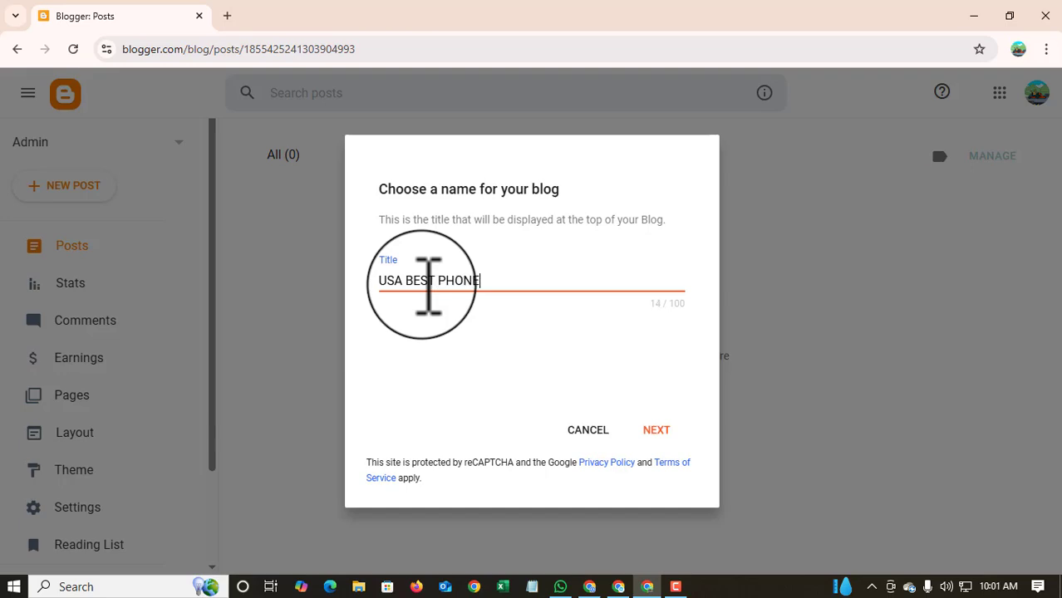
type("2025")
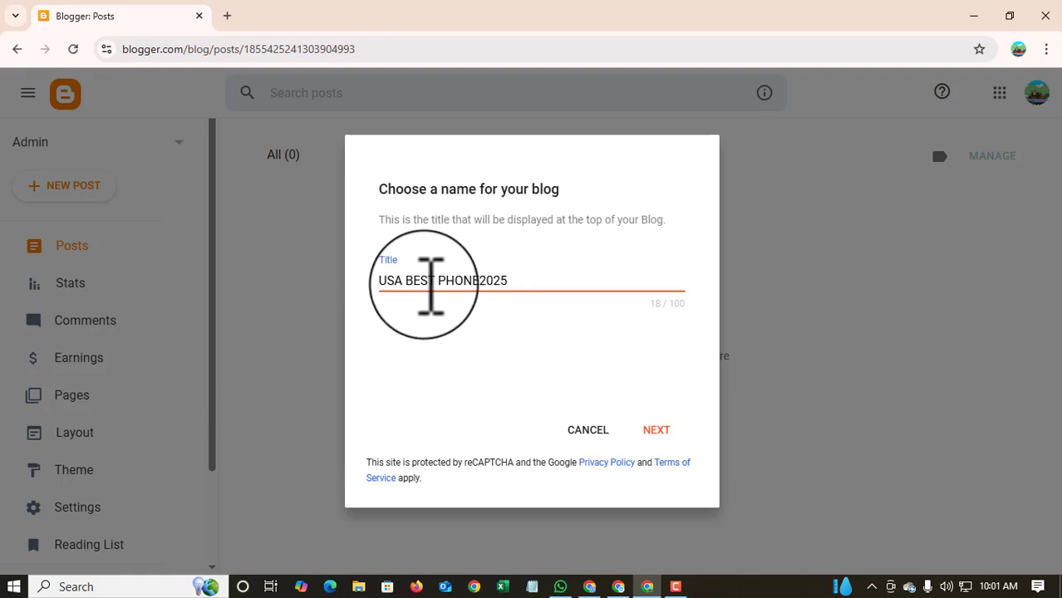
left_click(656, 430)
Enter usabestphone2025 as the new blog's blogspot.com address
left_click(489, 280)
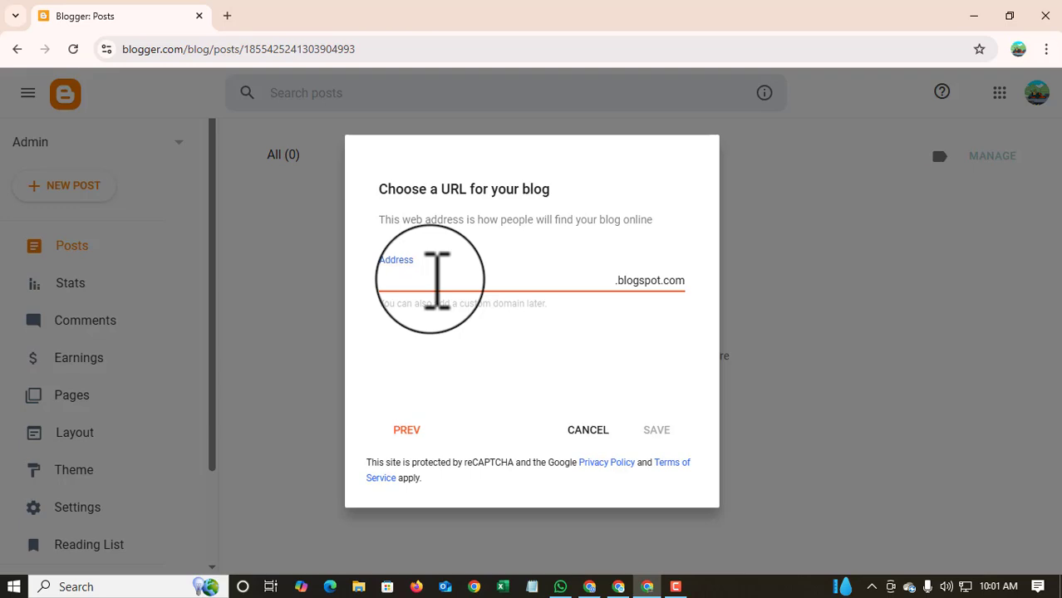
type("A")
key("BackSpace")
key("BackSpace")
key("BackSpace")
type("u")
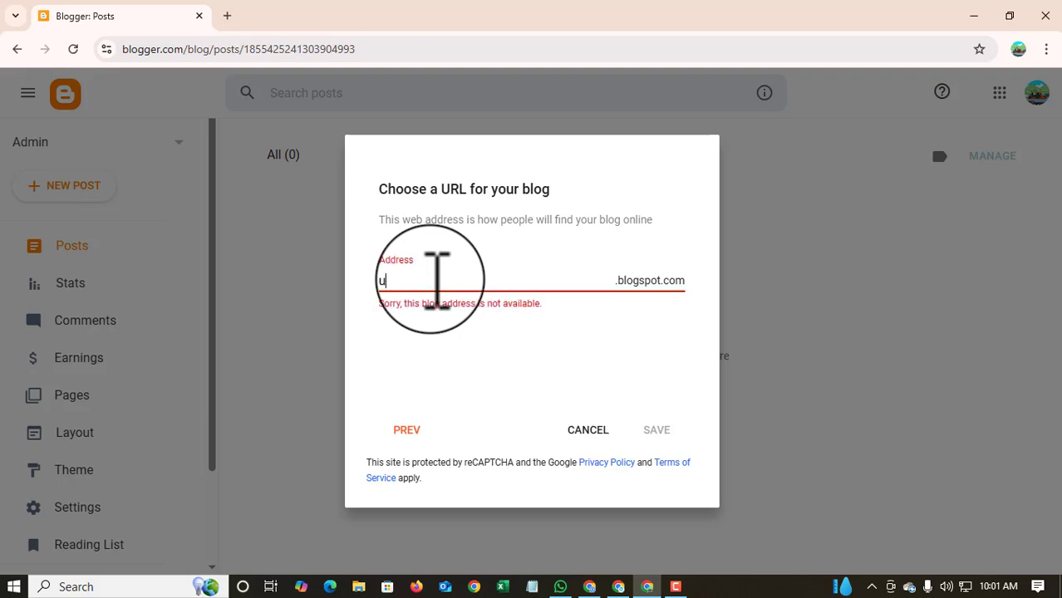
type("sabestphone202")
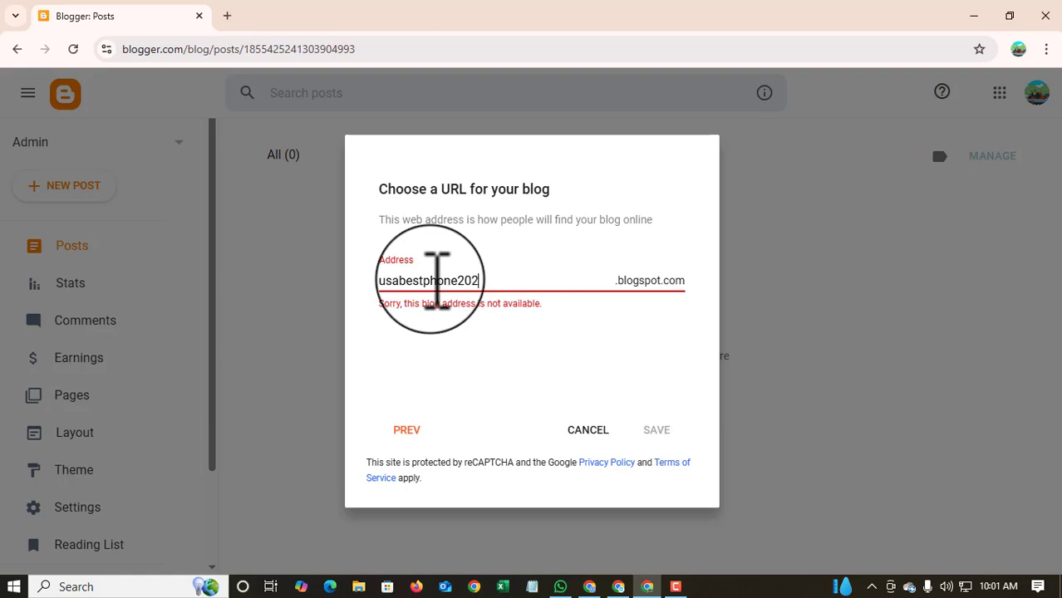
type("5")
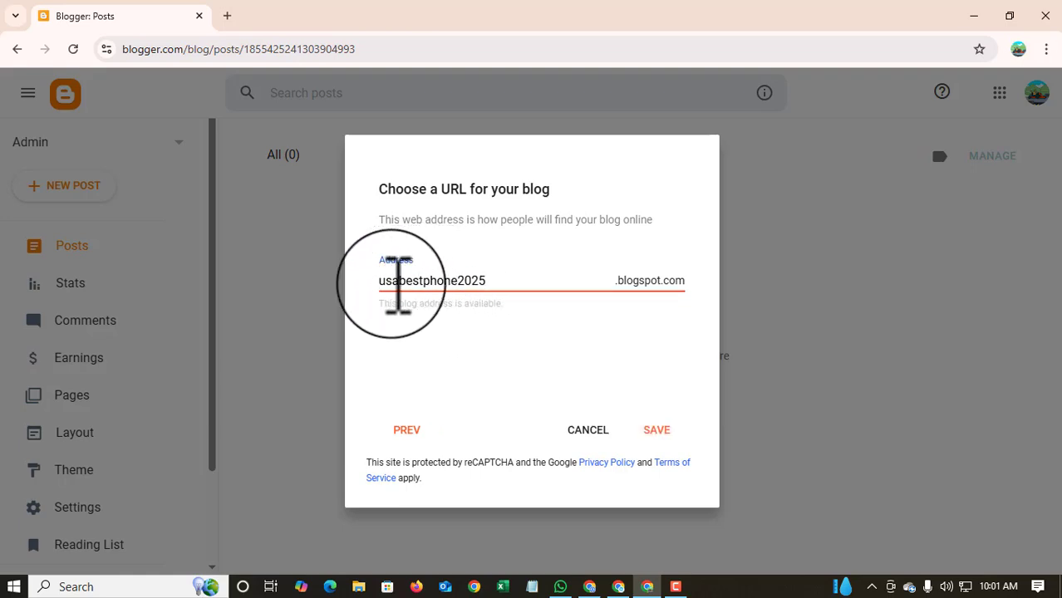
Try the address with spaces as "usa bestphone 2025" and remove the spaces again
left_click(461, 281)
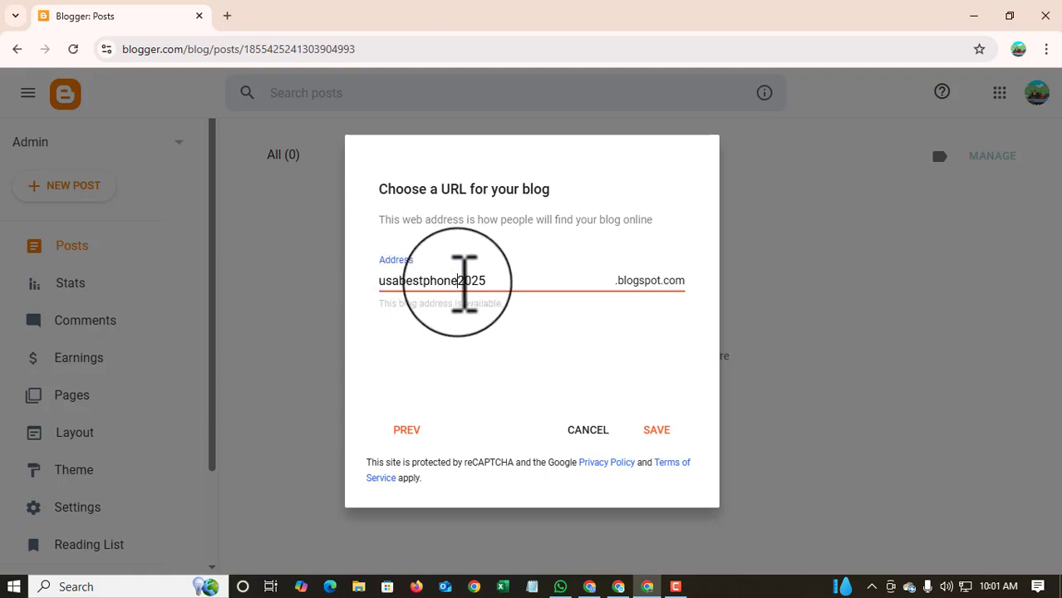
left_click(504, 281)
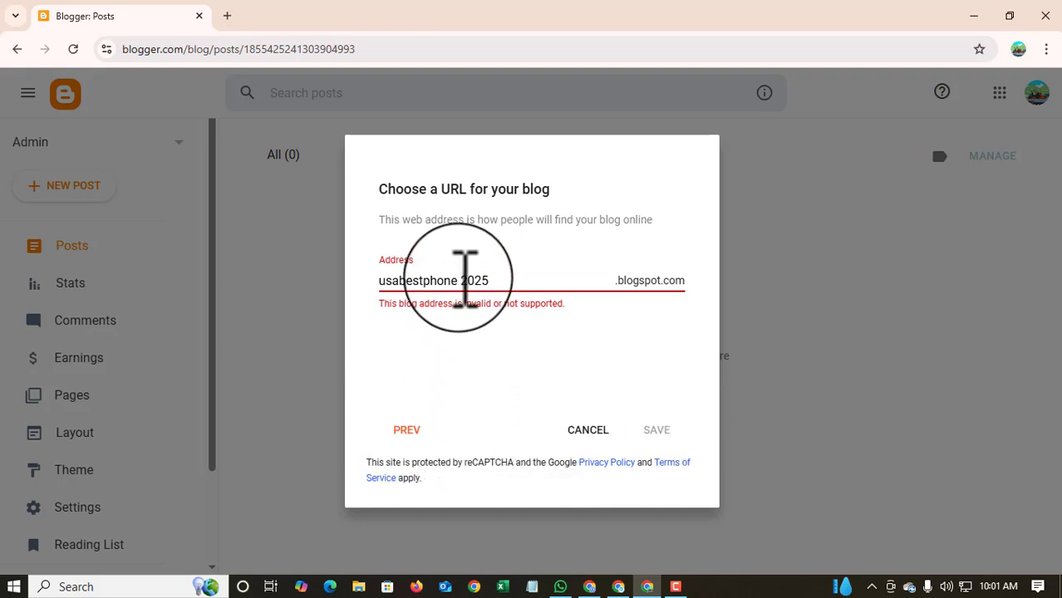
left_click(403, 280)
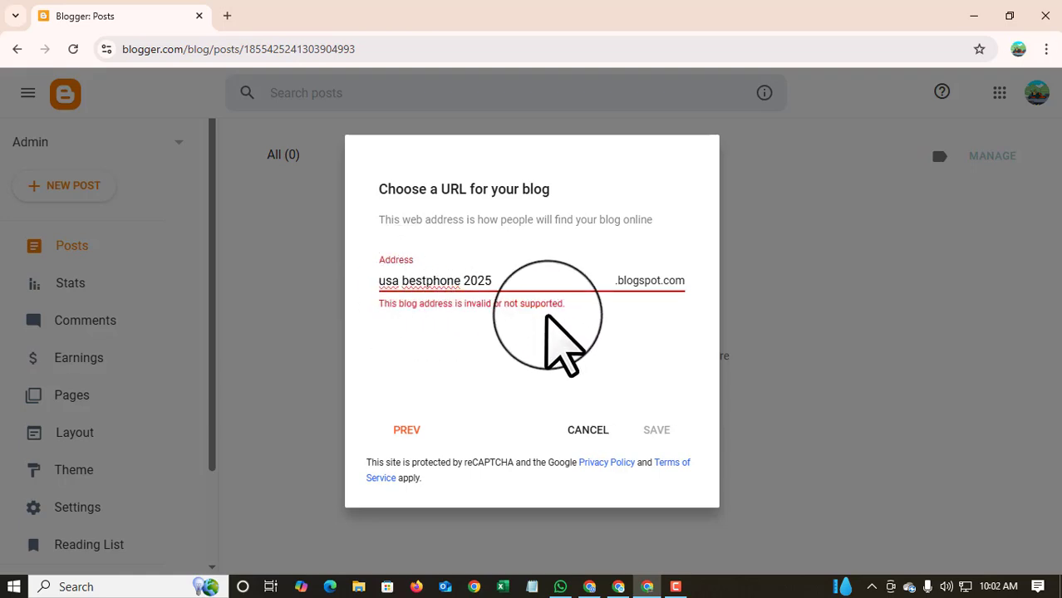
key("BackSpace")
left_click(459, 281)
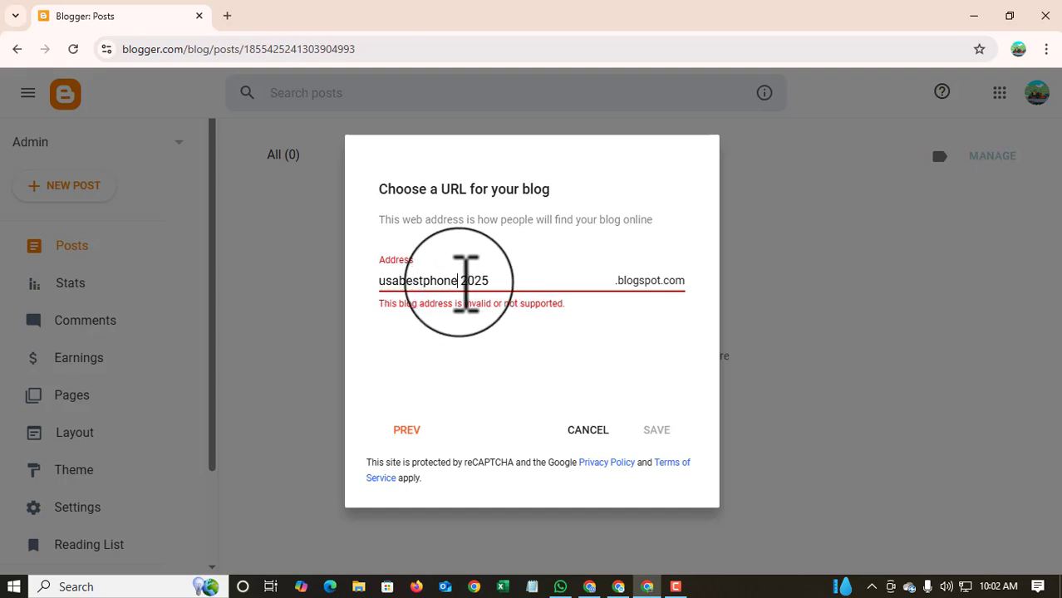
key("Delete")
Save the new blog with the address usabestphone2025.blogspot.com
left_click(511, 281)
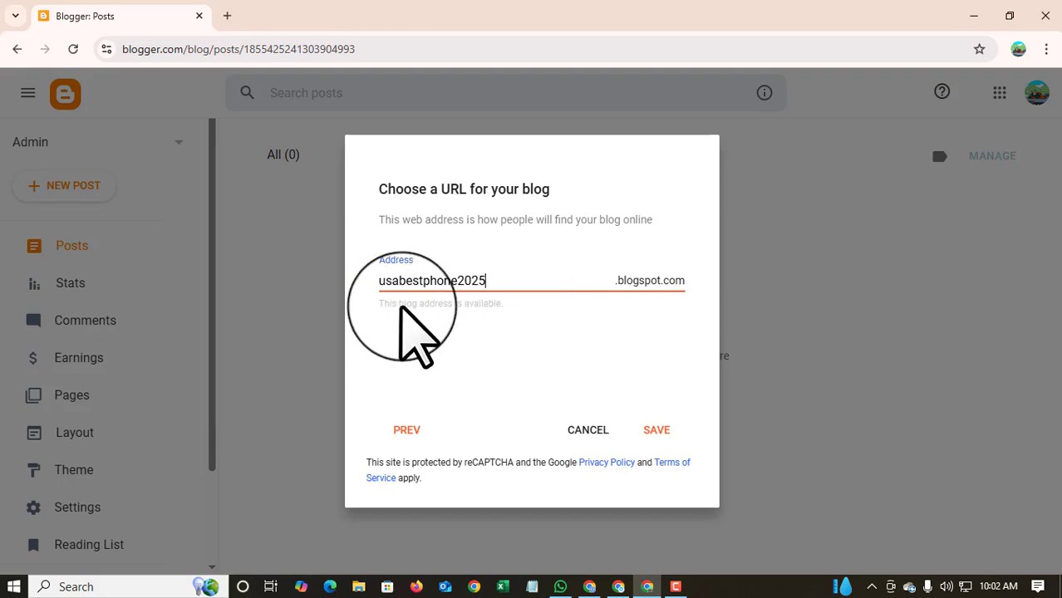
left_click(656, 431)
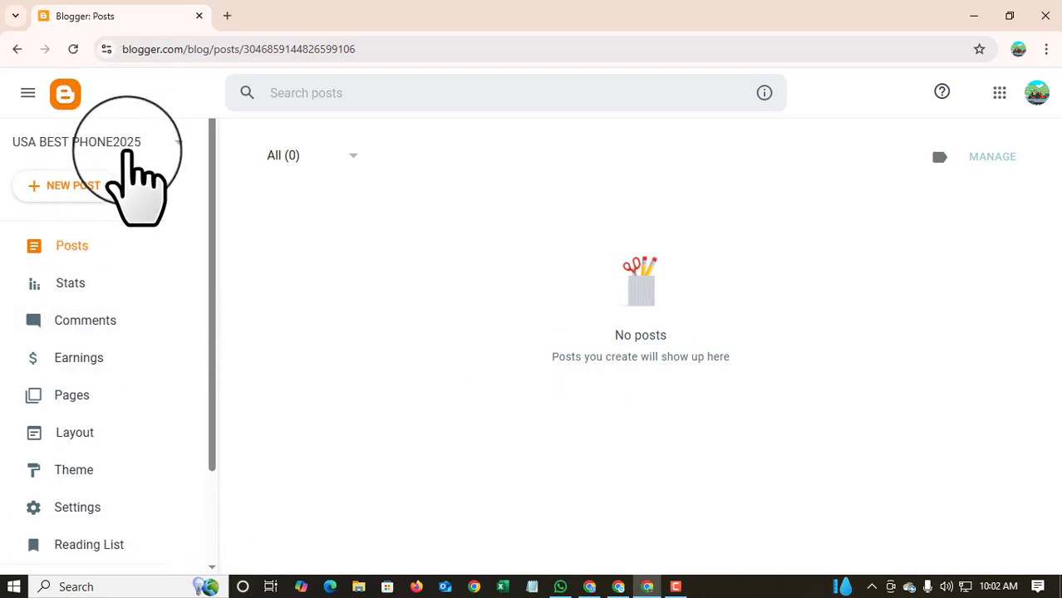
Switch to the Admin blog and return to the USA BEST PHONE2025 blog
left_click(176, 145)
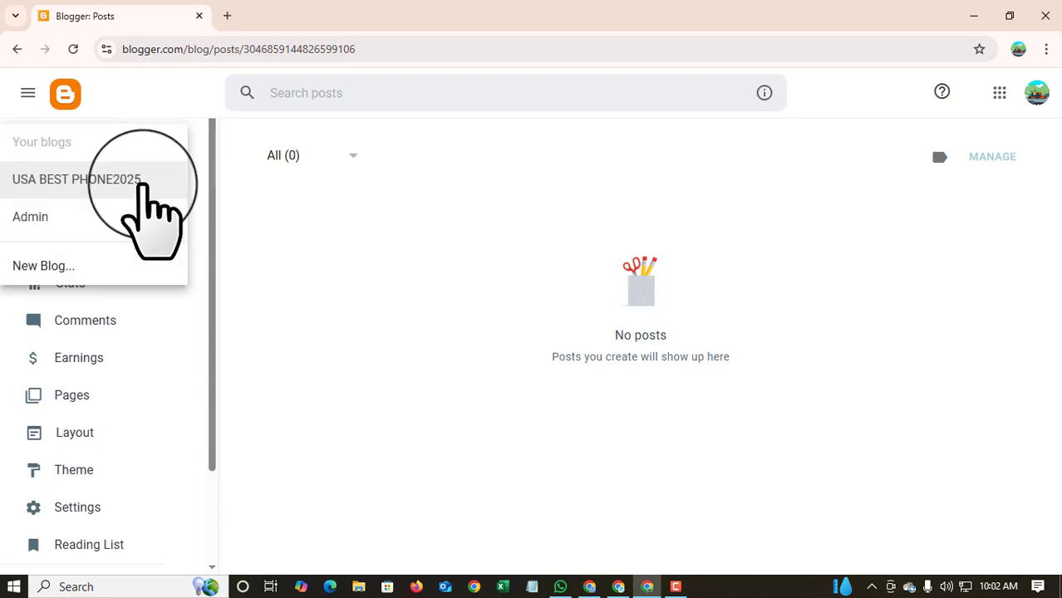
left_click(68, 221)
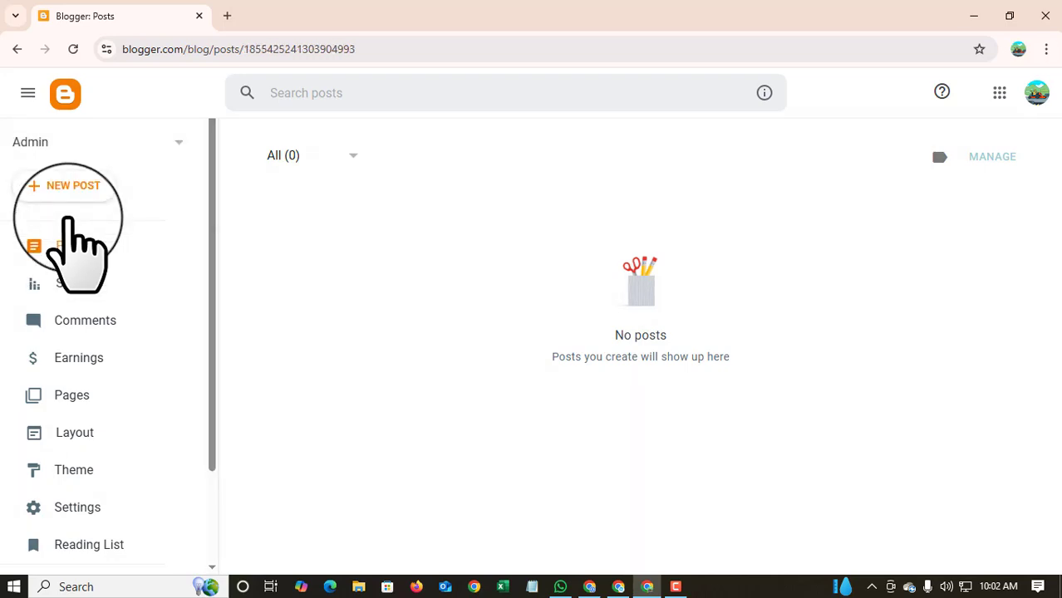
left_click(137, 156)
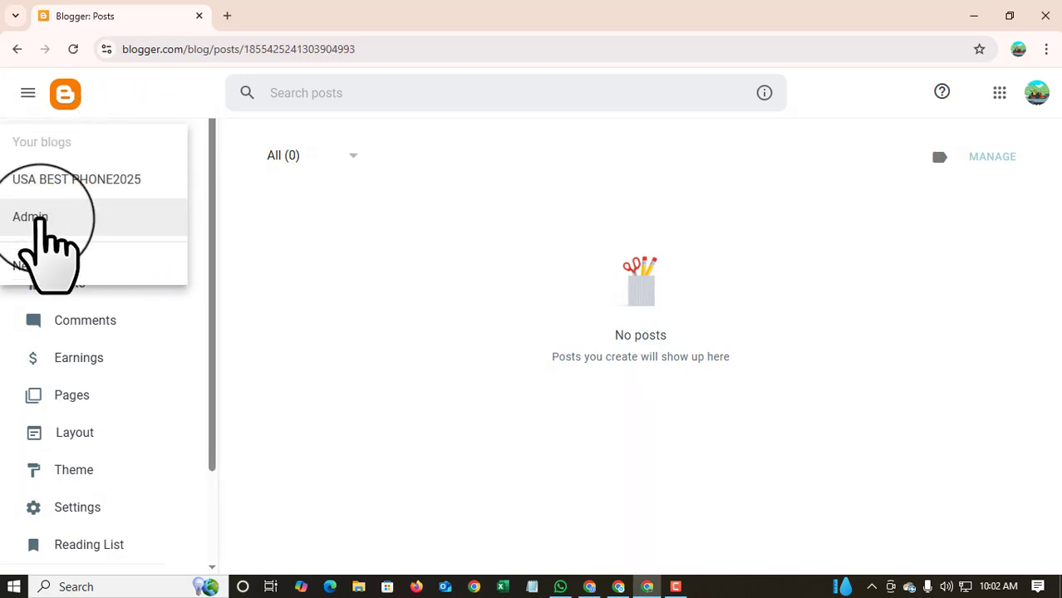
left_click(81, 183)
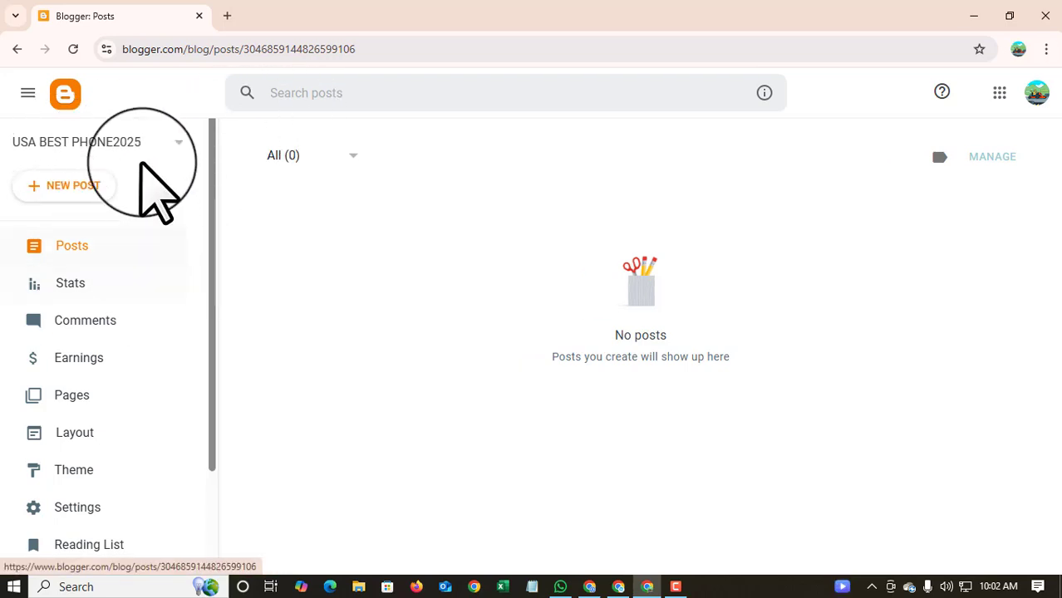
Open the theme gallery of the USA BEST PHONE2025 blog and look through the available theme designs, including Contempo, Notable and Simple
scroll(116, 349, "down", 2)
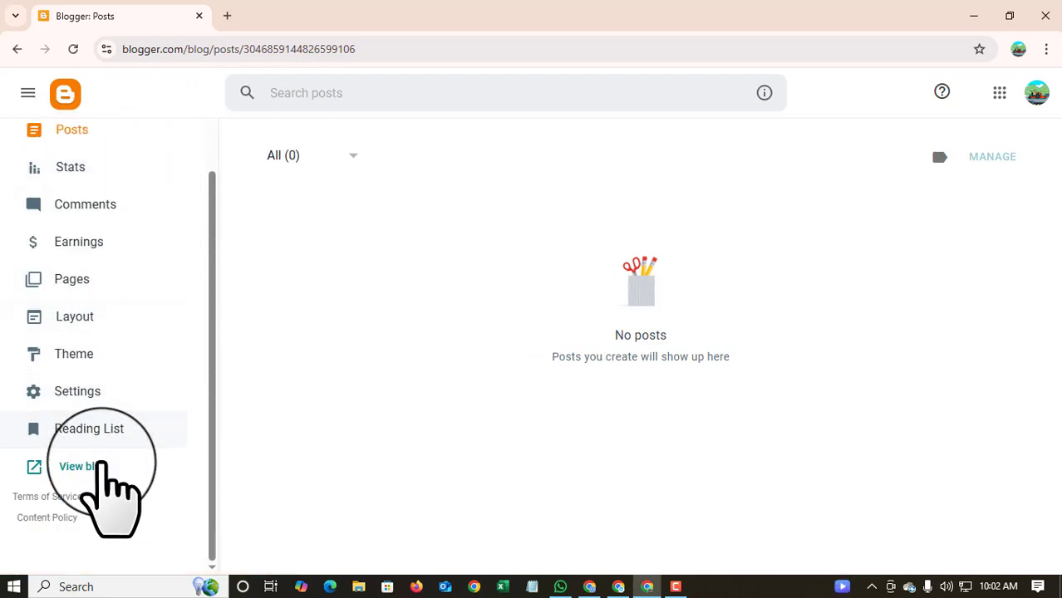
left_click(99, 357)
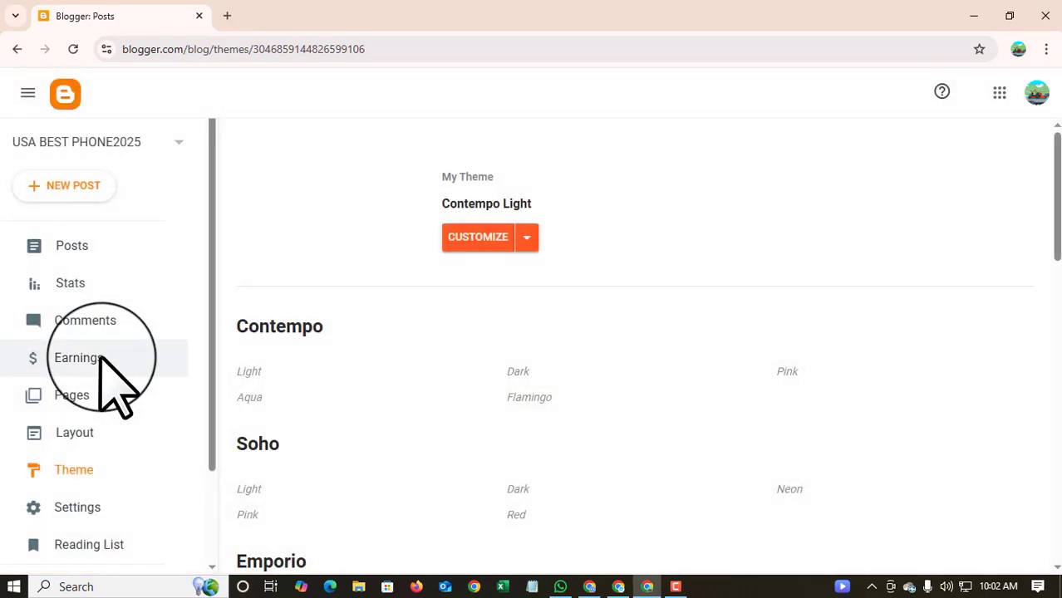
scroll(423, 316, "down", 20)
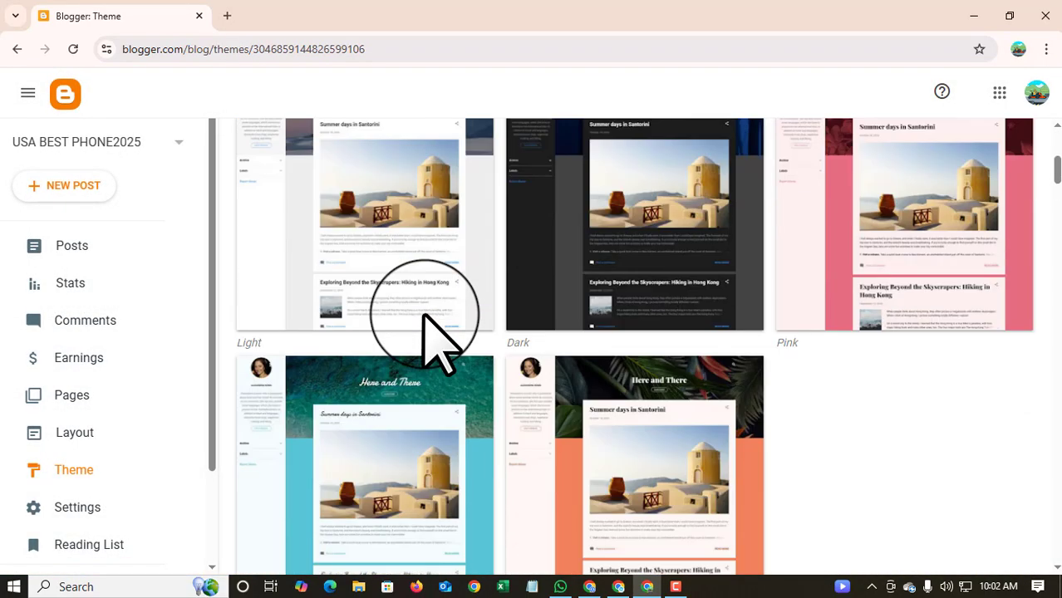
scroll(436, 341, "down", 10)
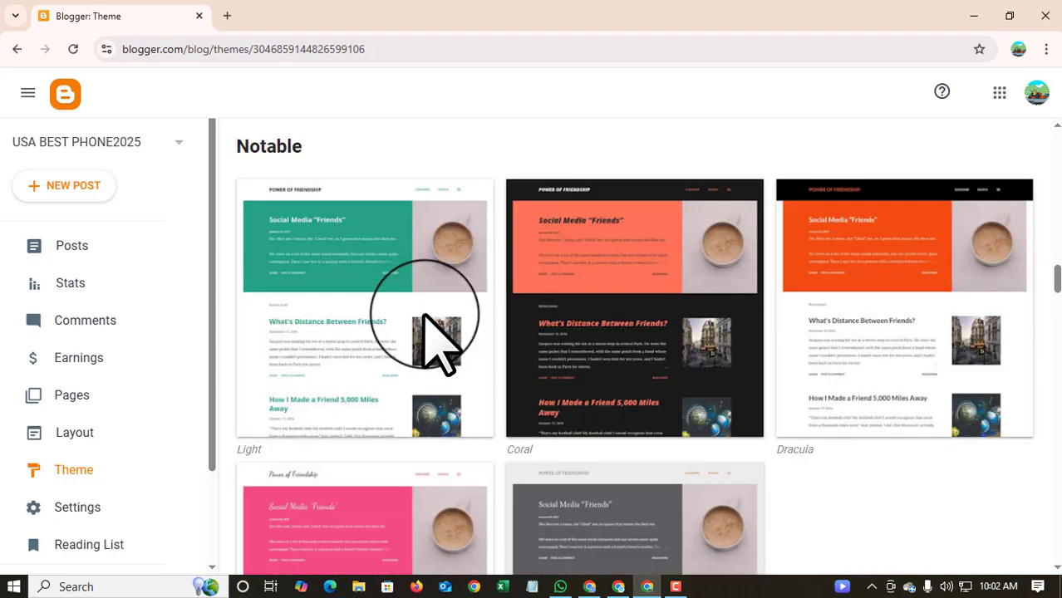
scroll(440, 333, "down", 7)
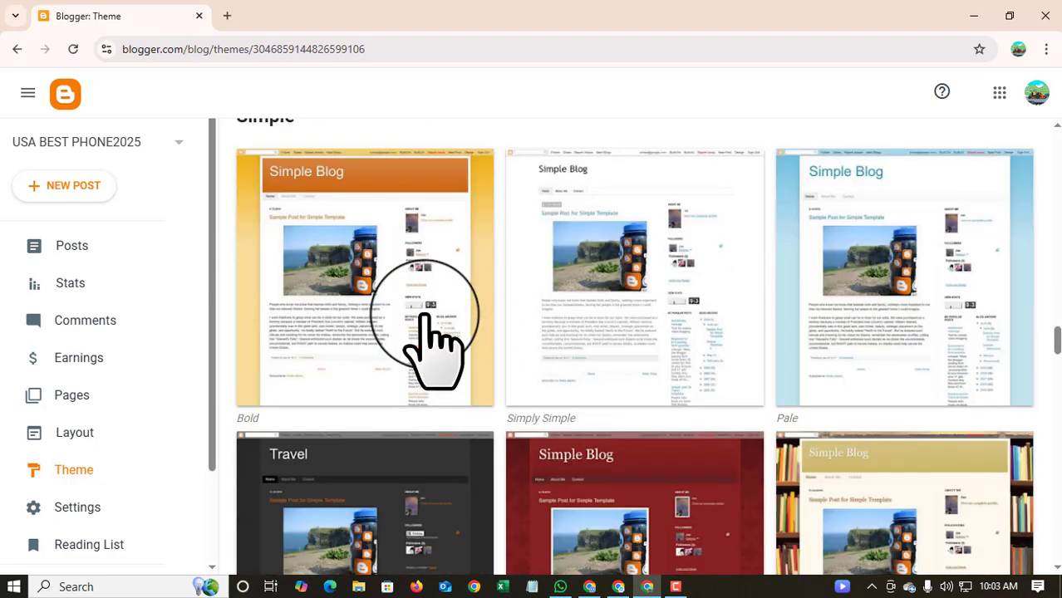
scroll(436, 349, "up", 2)
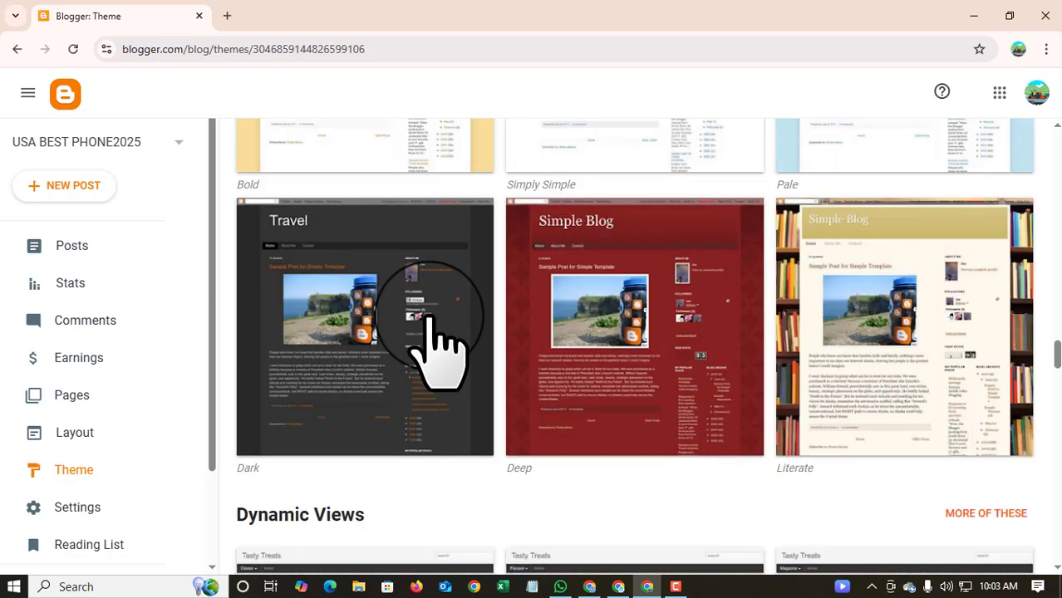
scroll(436, 340, "up", 2)
scroll(436, 340, "up", 2)
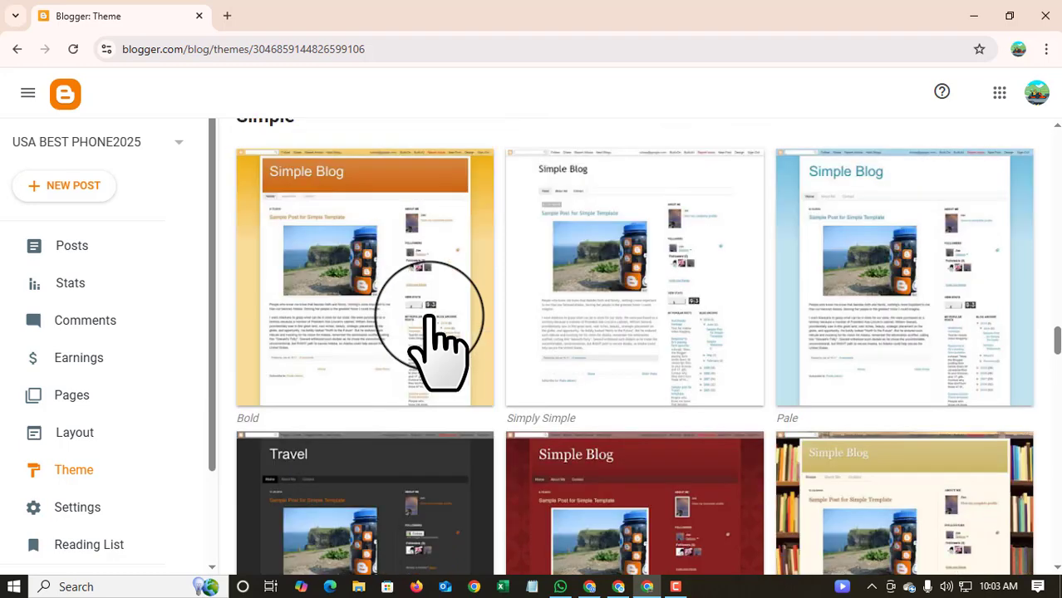
scroll(436, 349, "up", 1)
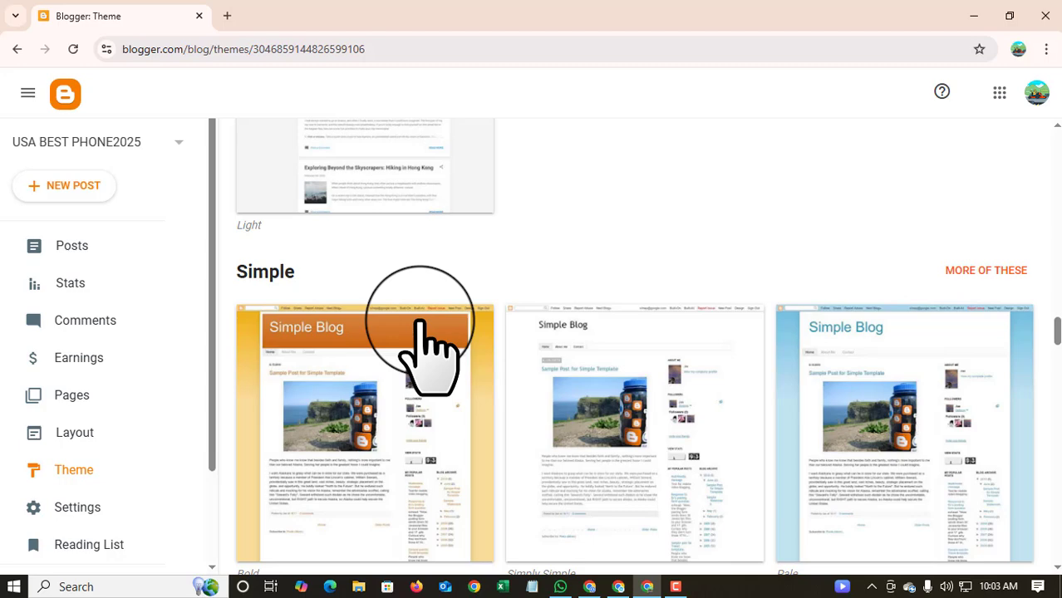
scroll(430, 353, "down", 1)
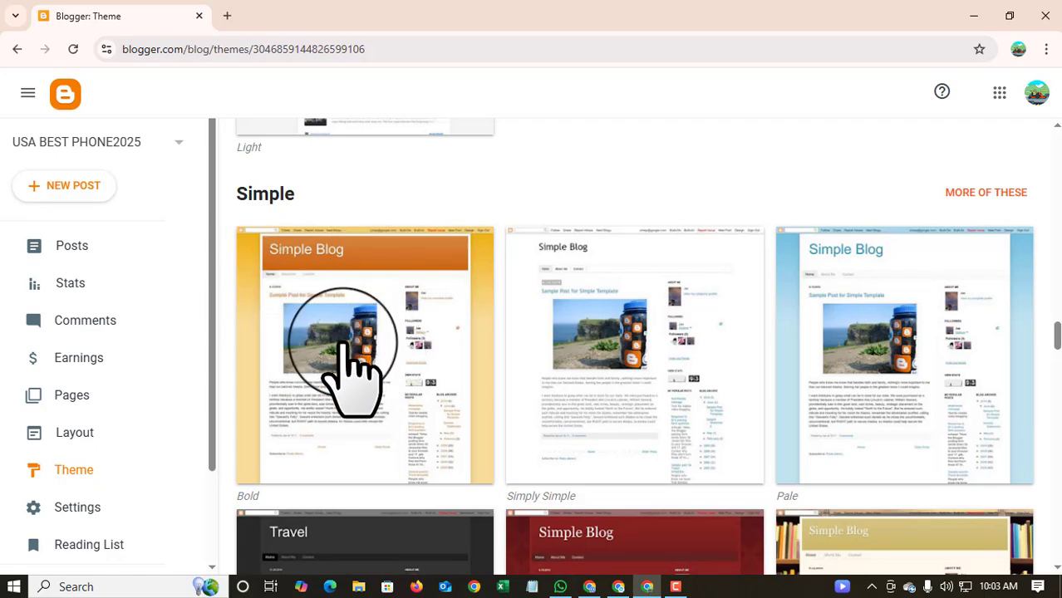
scroll(366, 328, "up", 20)
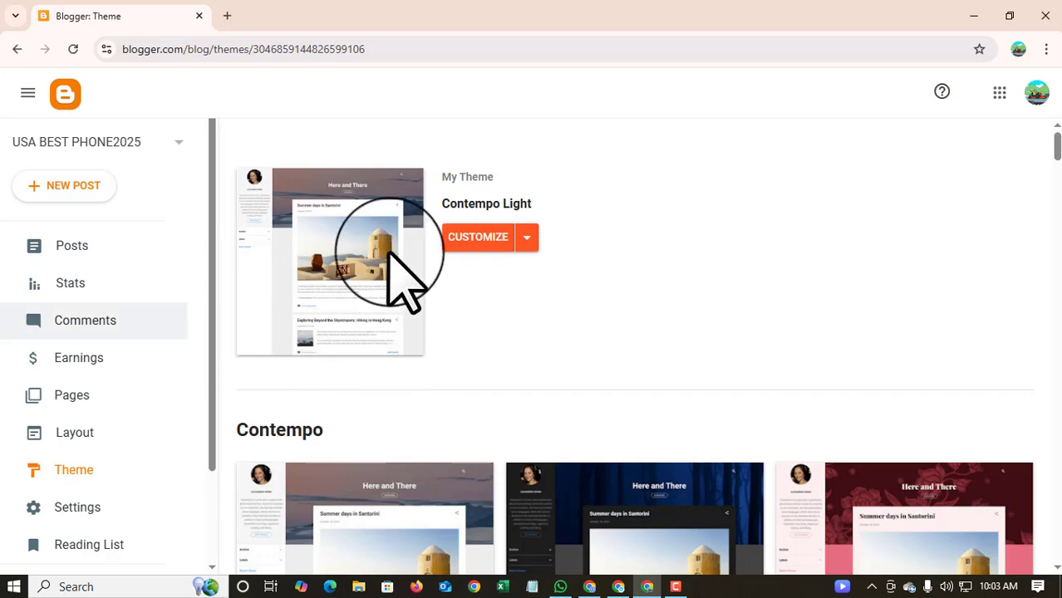
scroll(391, 327, "down", 8)
scroll(391, 328, "up", 8)
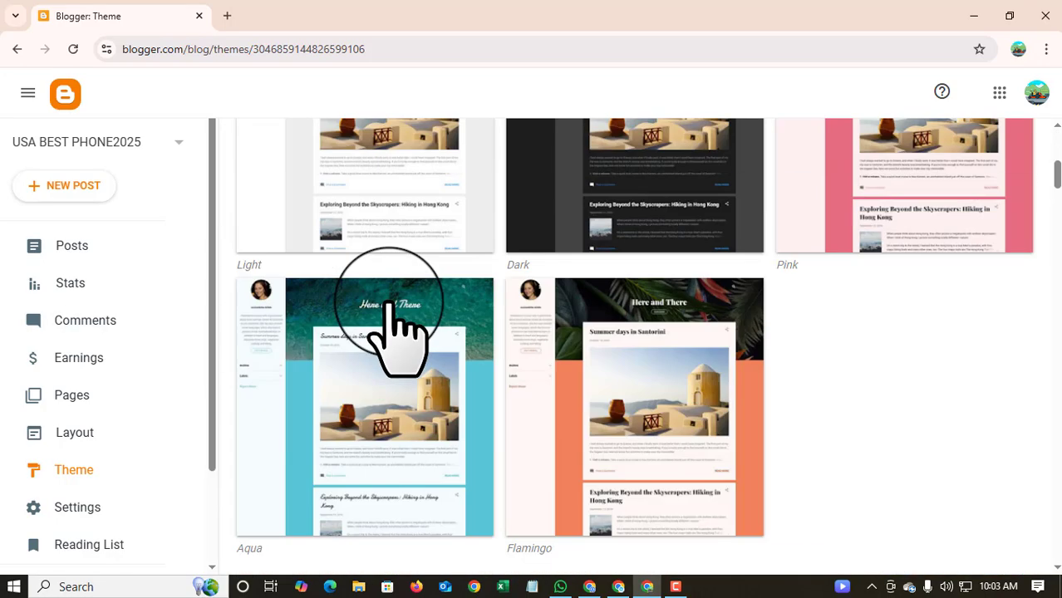
Look through the remaining theme designs in the gallery and select the Bold variant of the Simple theme
scroll(384, 308, "down", 20)
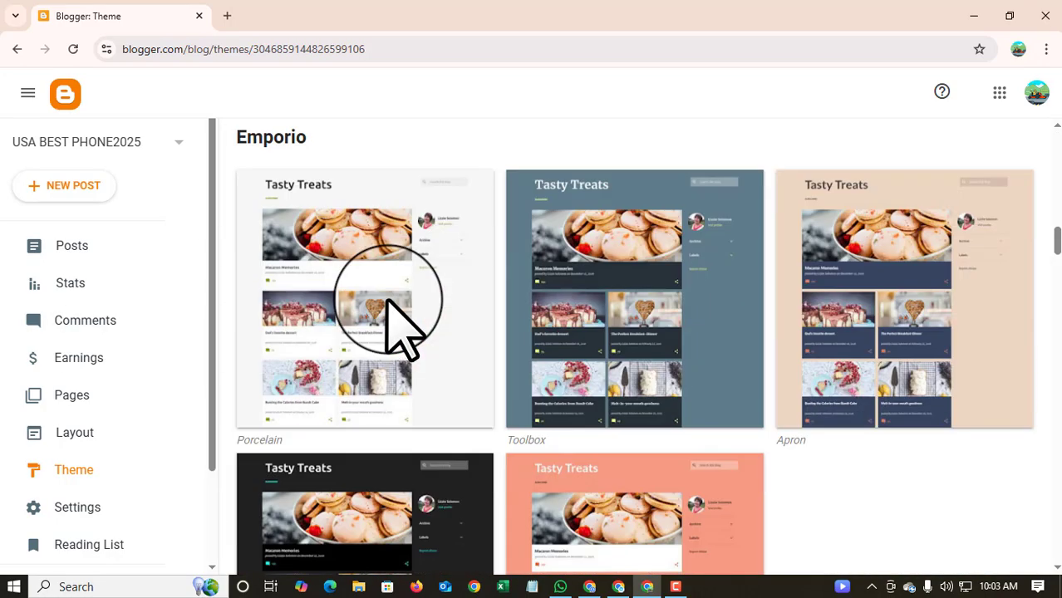
scroll(388, 320, "down", 5)
scroll(378, 316, "up", 2)
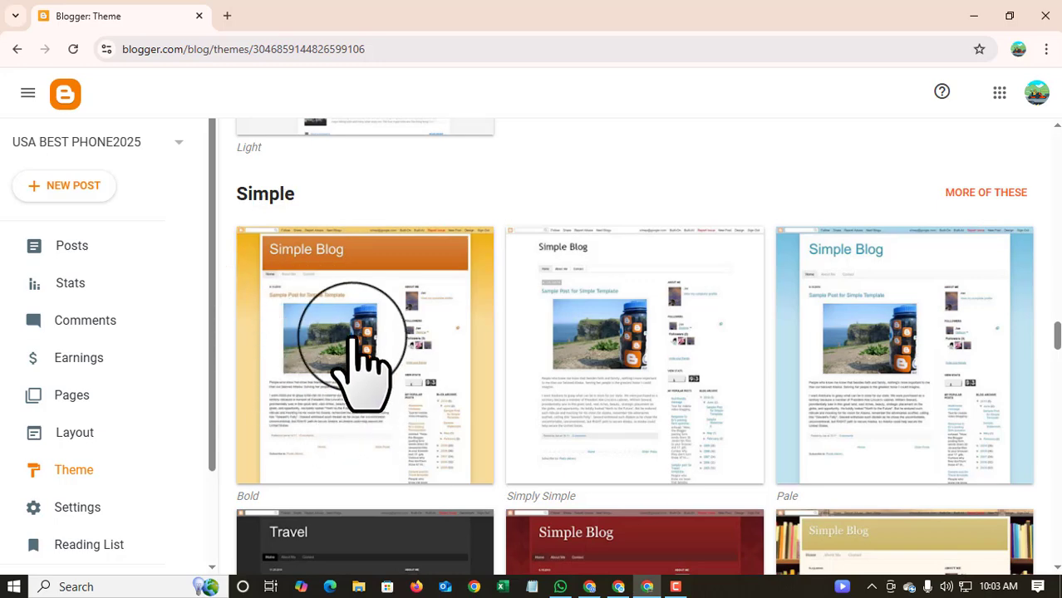
scroll(378, 386, "down", 1)
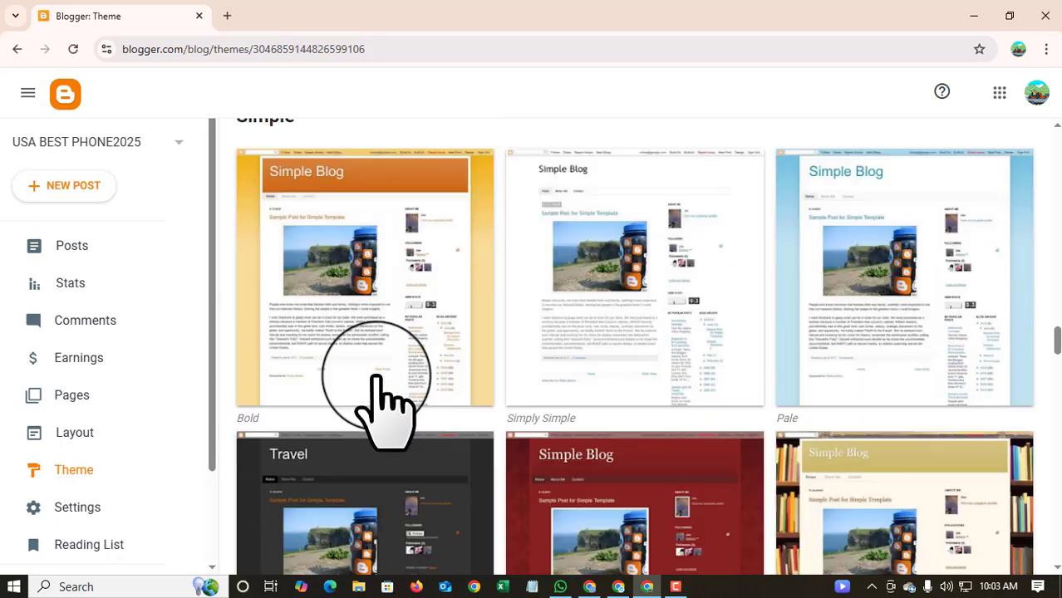
scroll(337, 328, "up", 1)
left_click(351, 326)
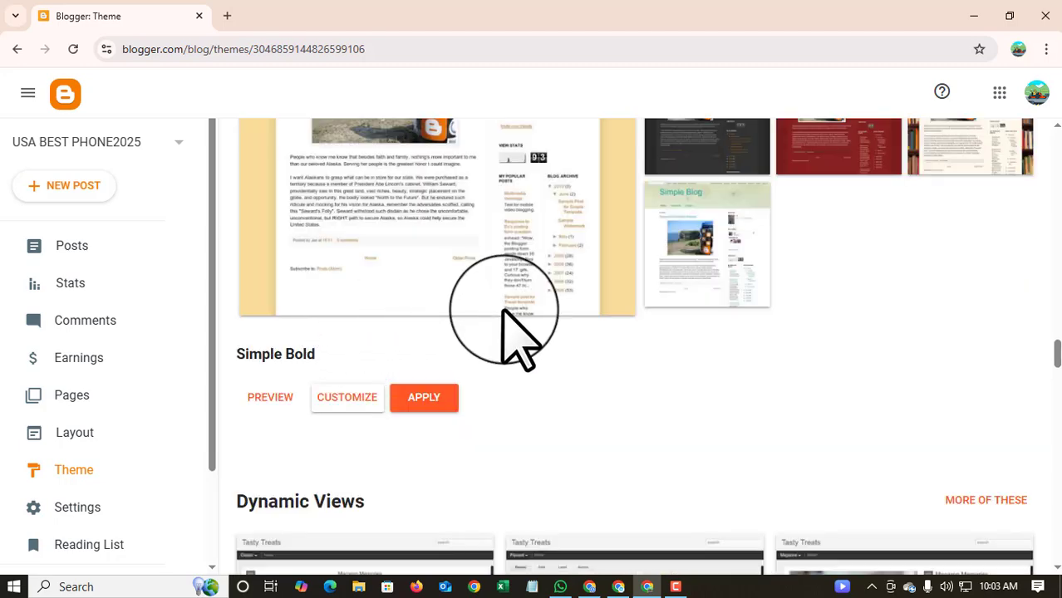
Apply the Simple Bold theme to the blog, accepting the notice about hidden gadgets
scroll(503, 320, "up", 5)
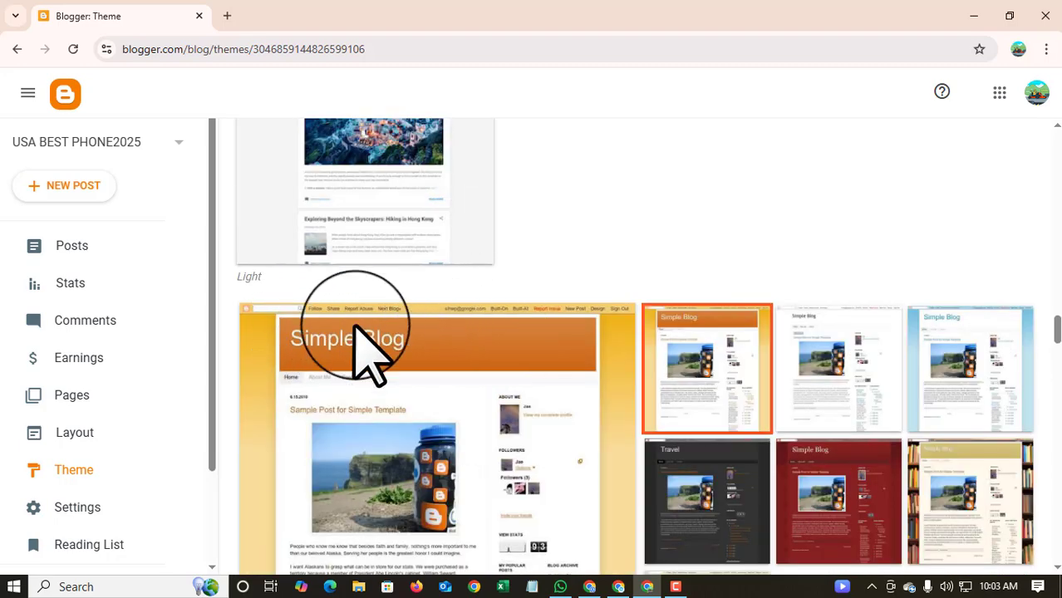
scroll(391, 360, "up", 3)
scroll(397, 366, "down", 4)
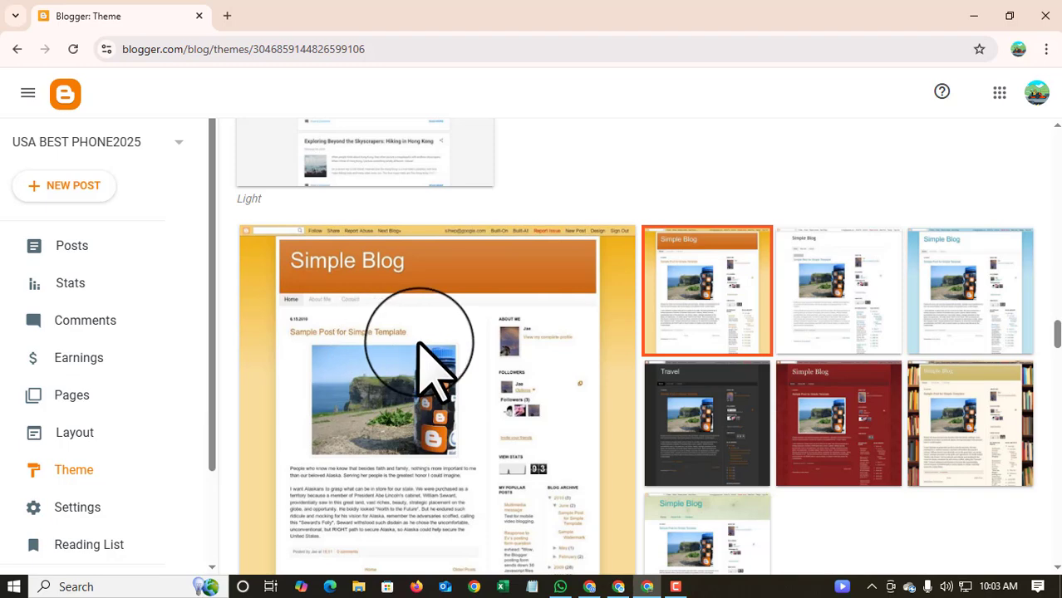
scroll(394, 366, "down", 3)
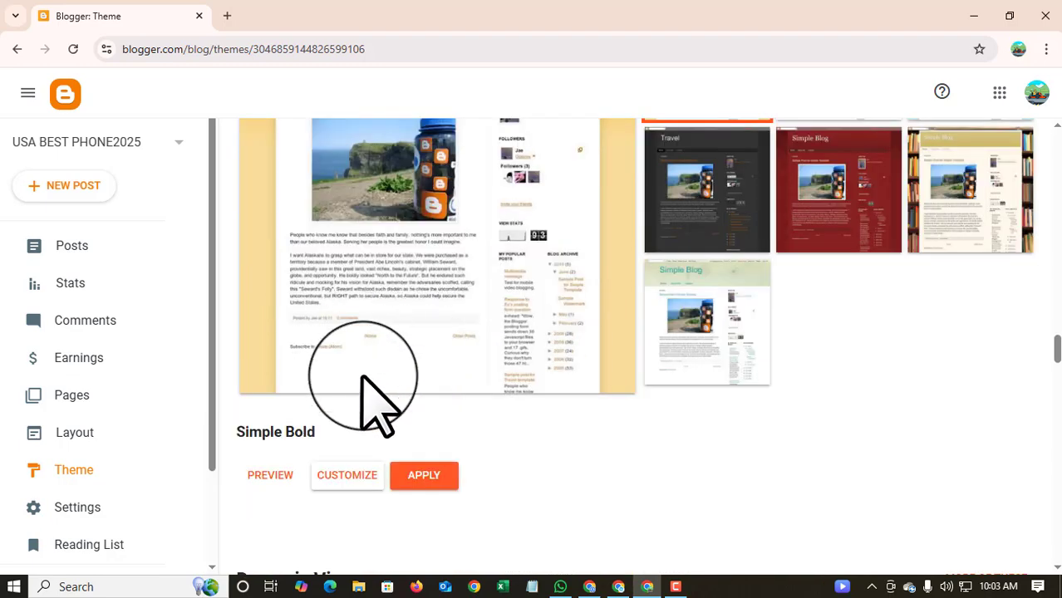
left_click(423, 475)
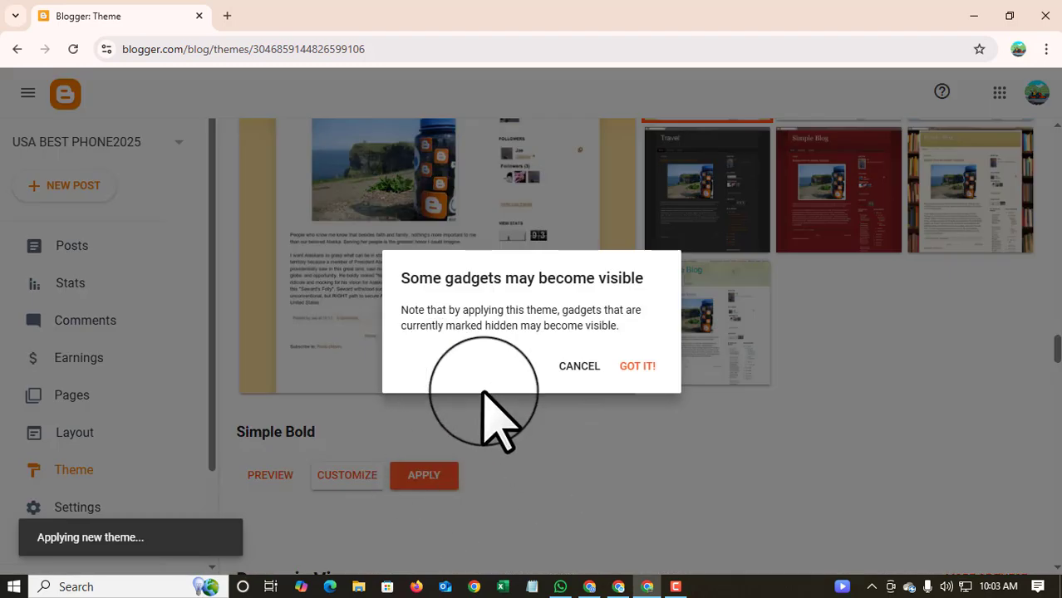
left_click(637, 367)
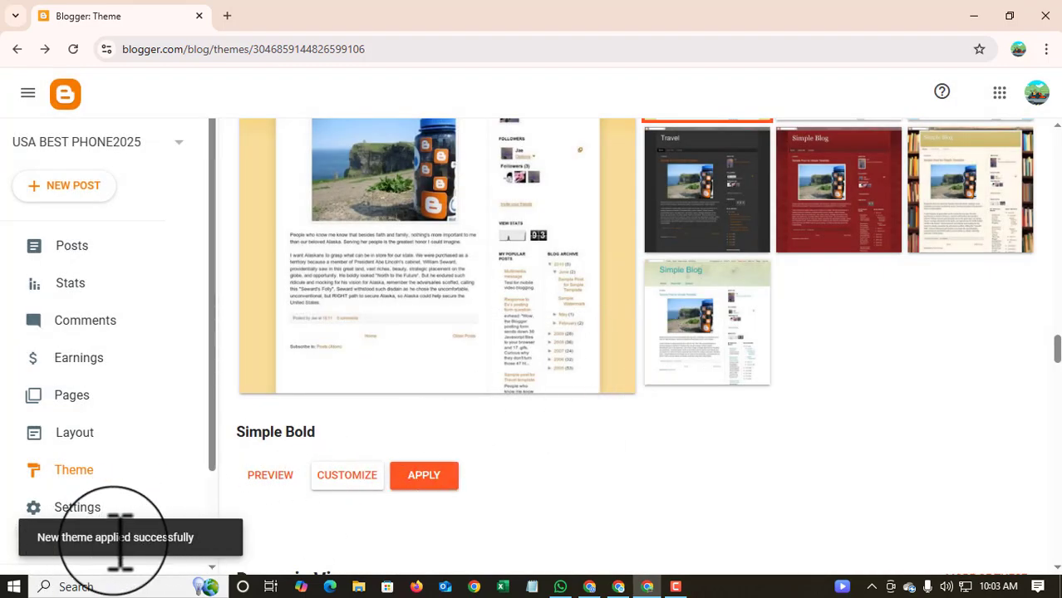
scroll(490, 474, "up", 20)
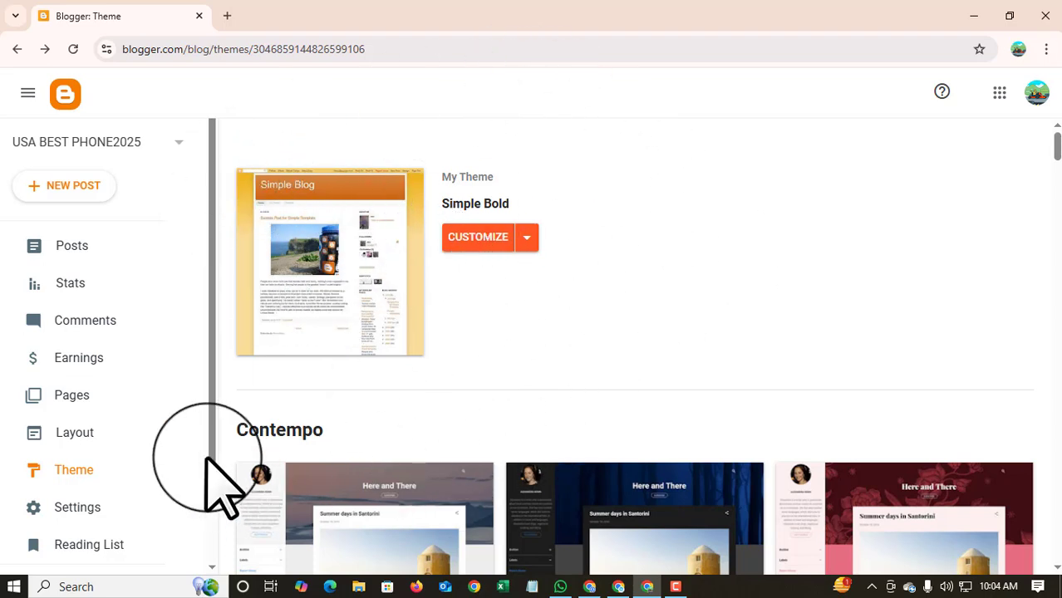
Open the blog's Layout page and examine its gadget sections from the Navbar and Header down to the Footer
left_click(108, 436)
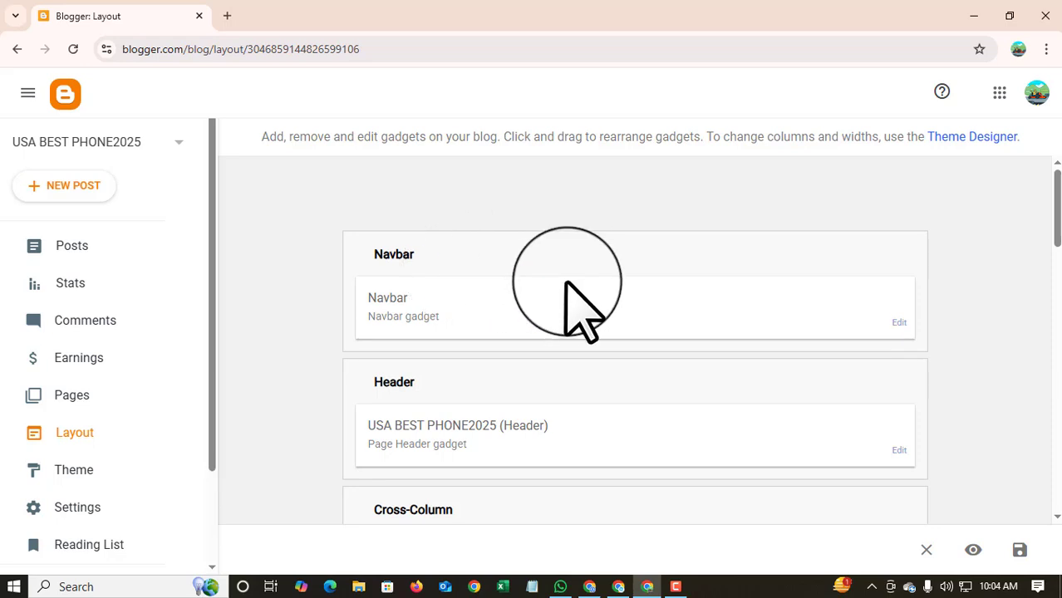
scroll(565, 282, "down", 1)
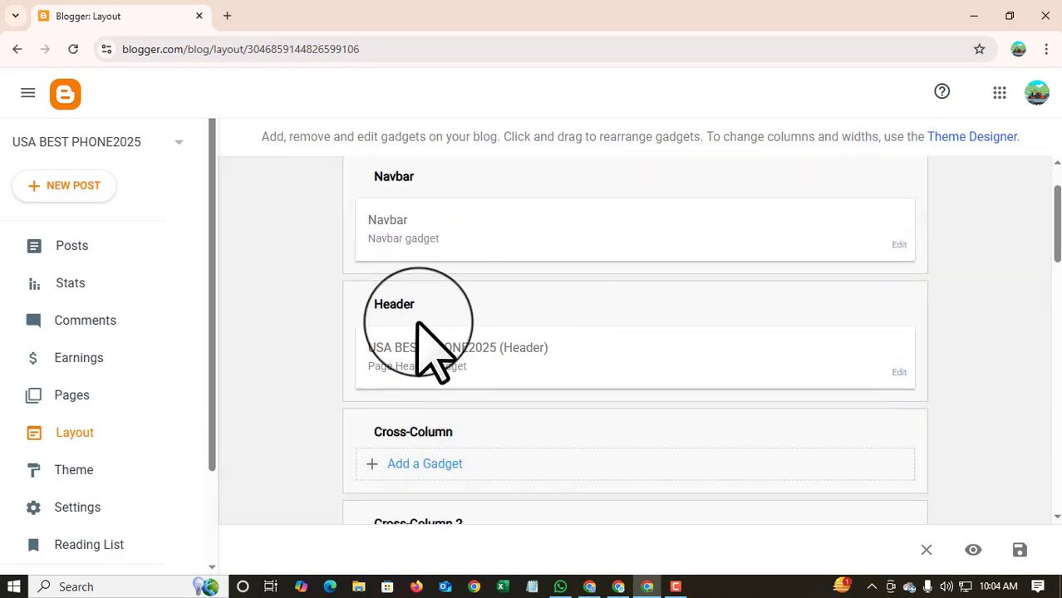
scroll(424, 345, "down", 1)
scroll(383, 320, "down", 2)
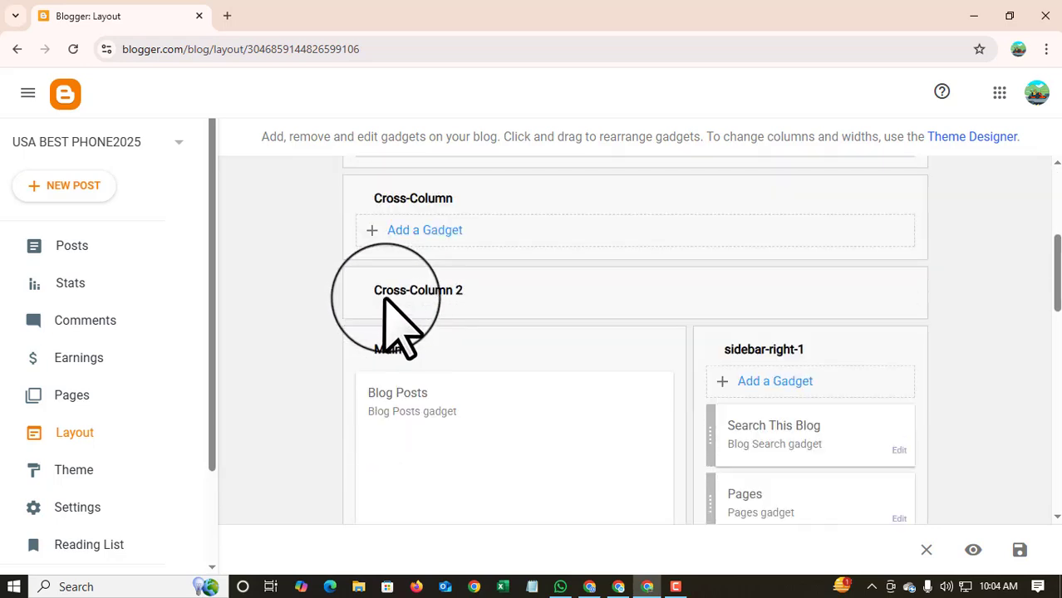
scroll(382, 320, "up", 2)
scroll(490, 308, "down", 14)
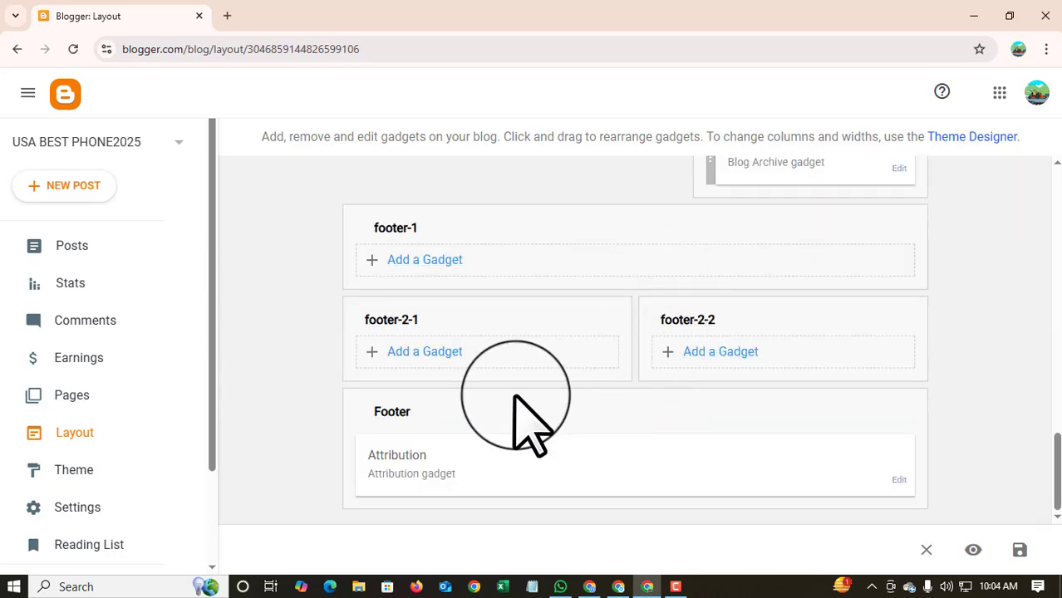
scroll(505, 370, "up", 15)
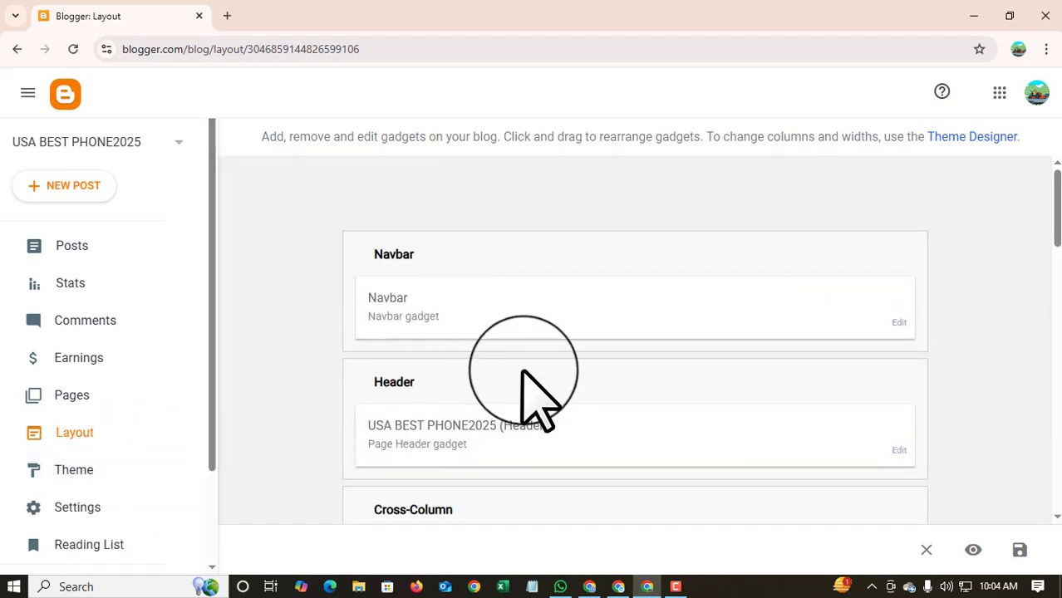
Return to the Theme page and review the additional options for the Simple Bold theme, including Backup, Restore and Edit HTML
left_click(82, 468)
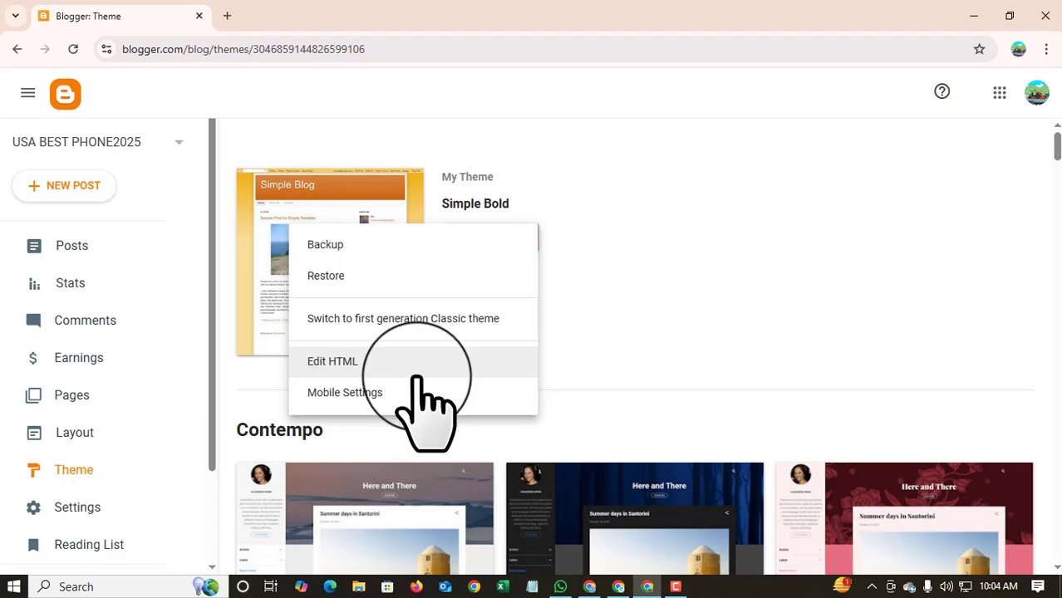
left_click(657, 266)
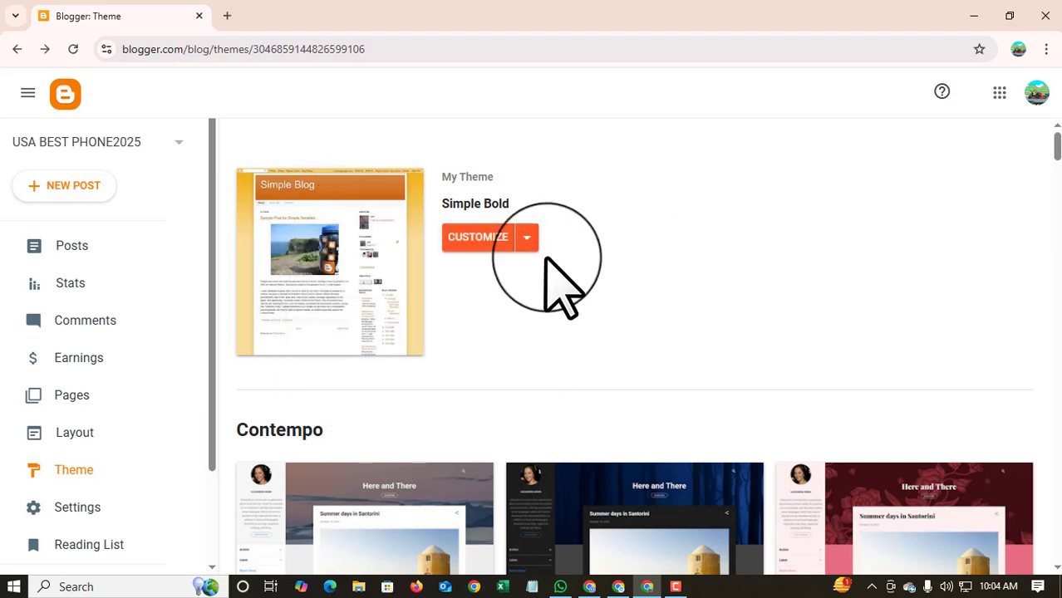
left_click(516, 239)
left_click(708, 274)
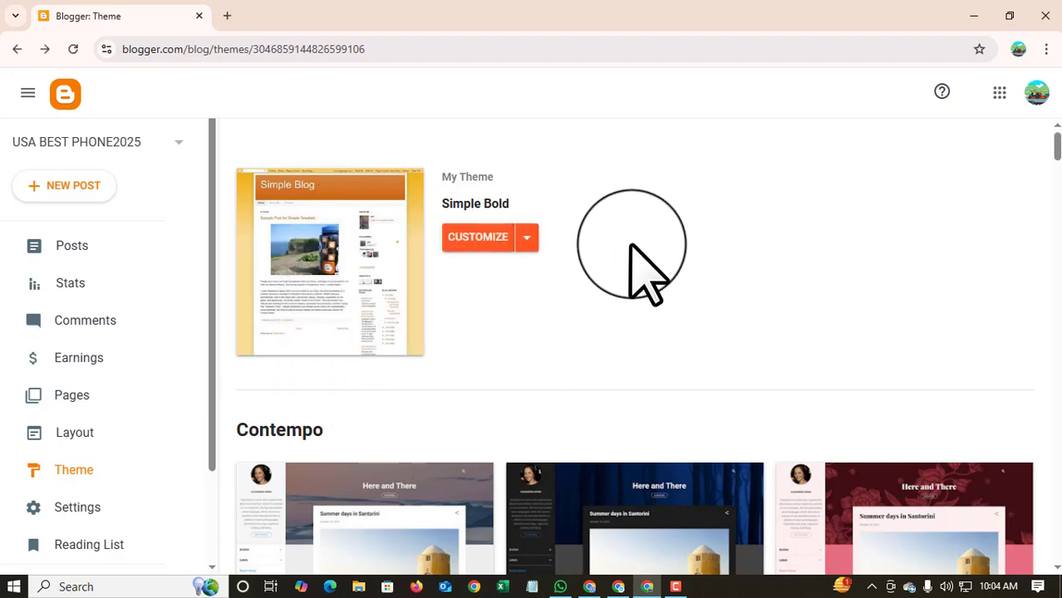
left_click(530, 239)
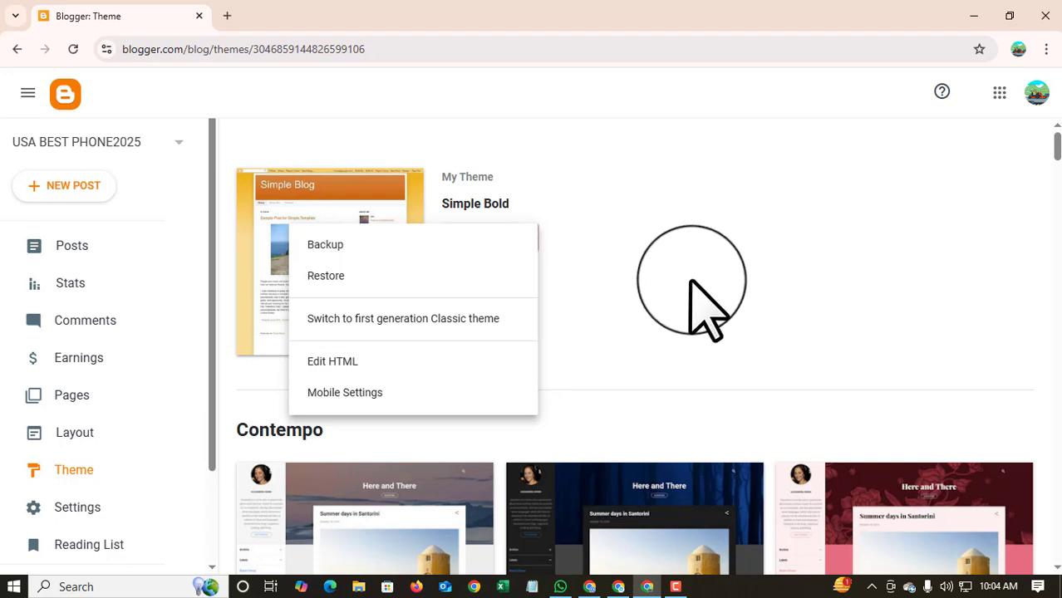
left_click(645, 281)
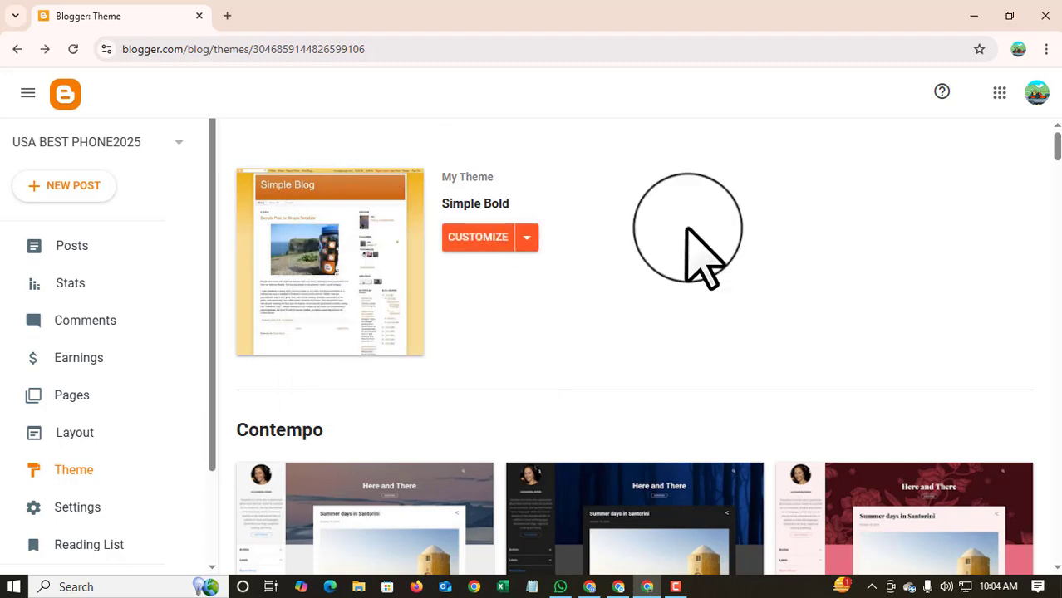
Open the Simple Bold theme for customizing and check the blog preview from header to footer
left_click(491, 237)
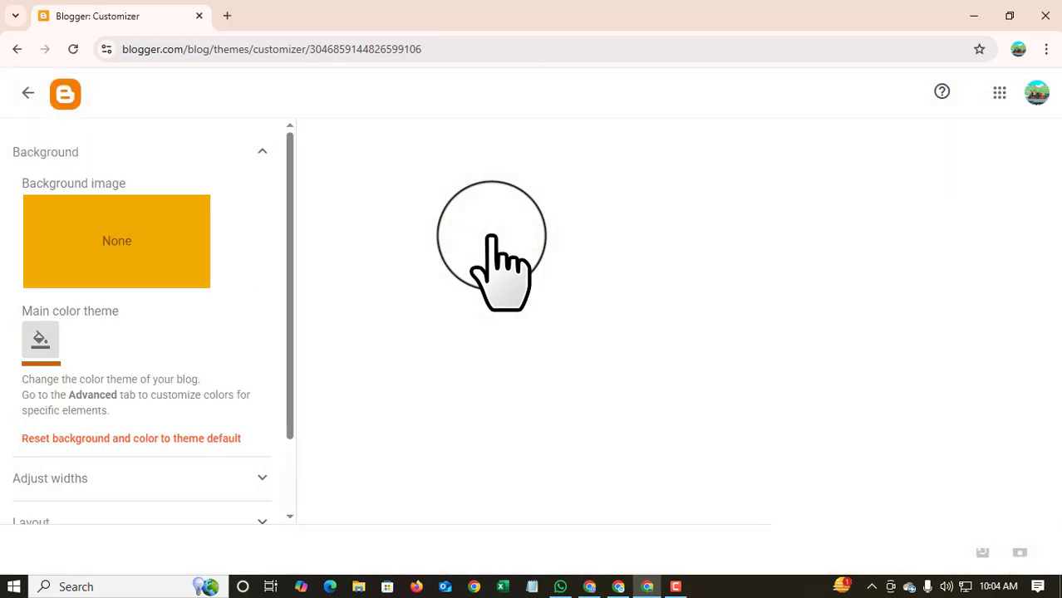
scroll(258, 258, "down", 2)
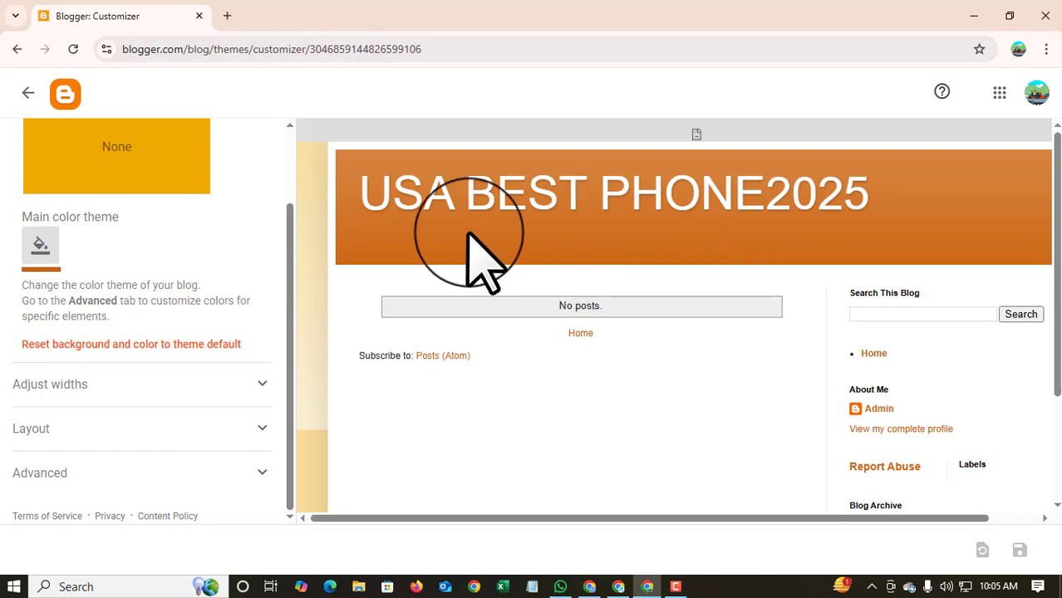
scroll(867, 362, "down", 1)
scroll(866, 362, "down", 1)
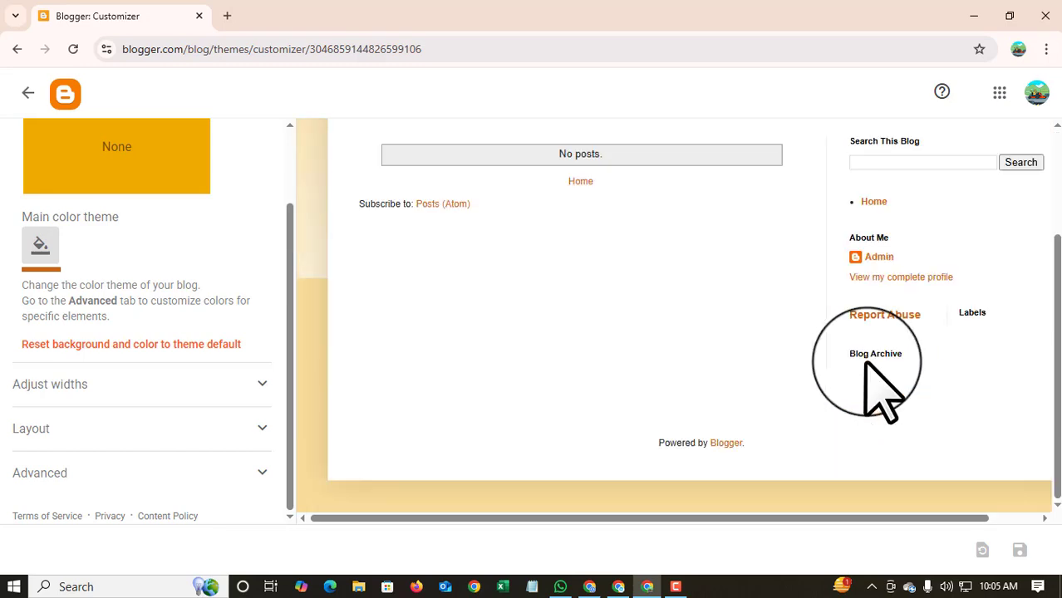
scroll(867, 362, "up", 2)
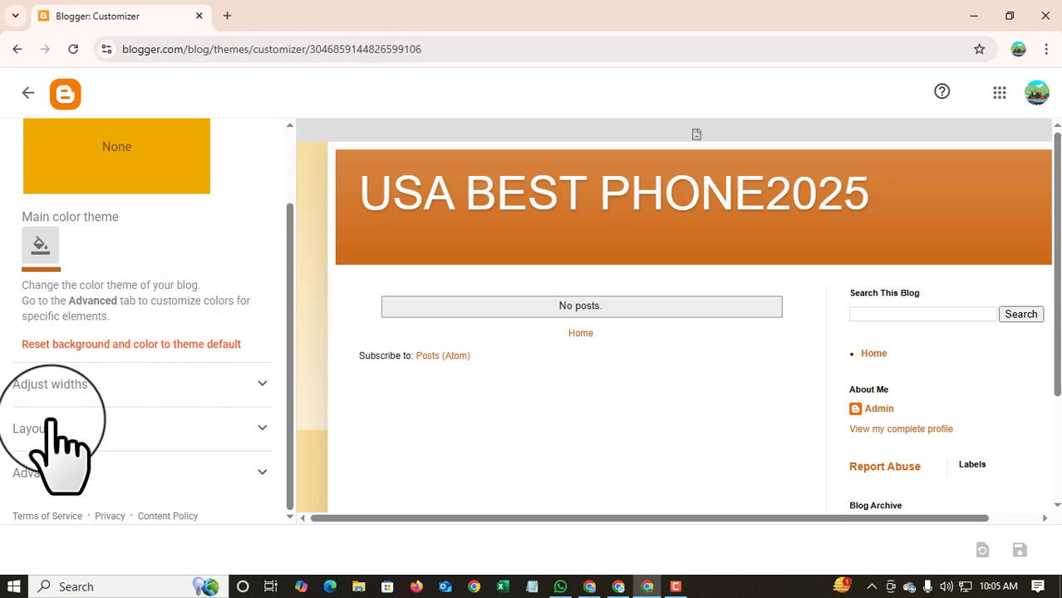
Set the body layout to a single left sidebar plus a split right sidebar, and the footer layout to three columns
left_click(266, 384)
left_click(263, 196)
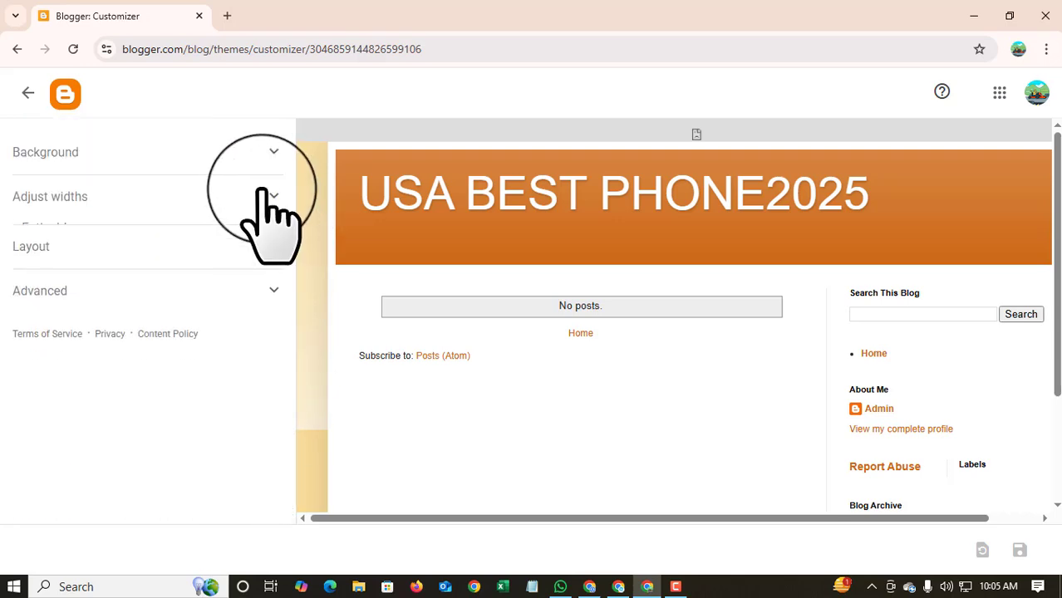
left_click(276, 241)
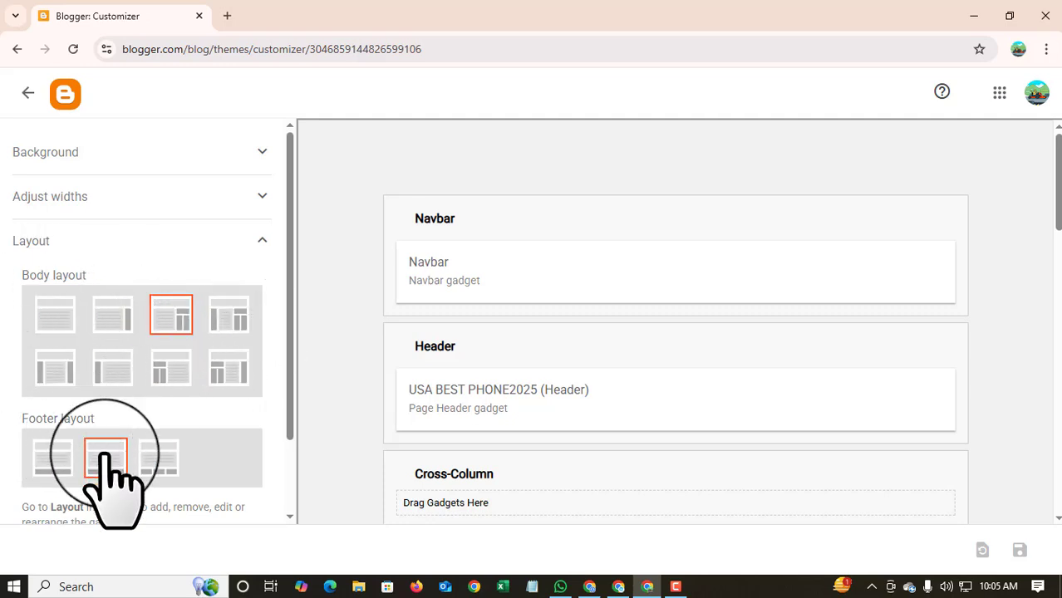
left_click(228, 315)
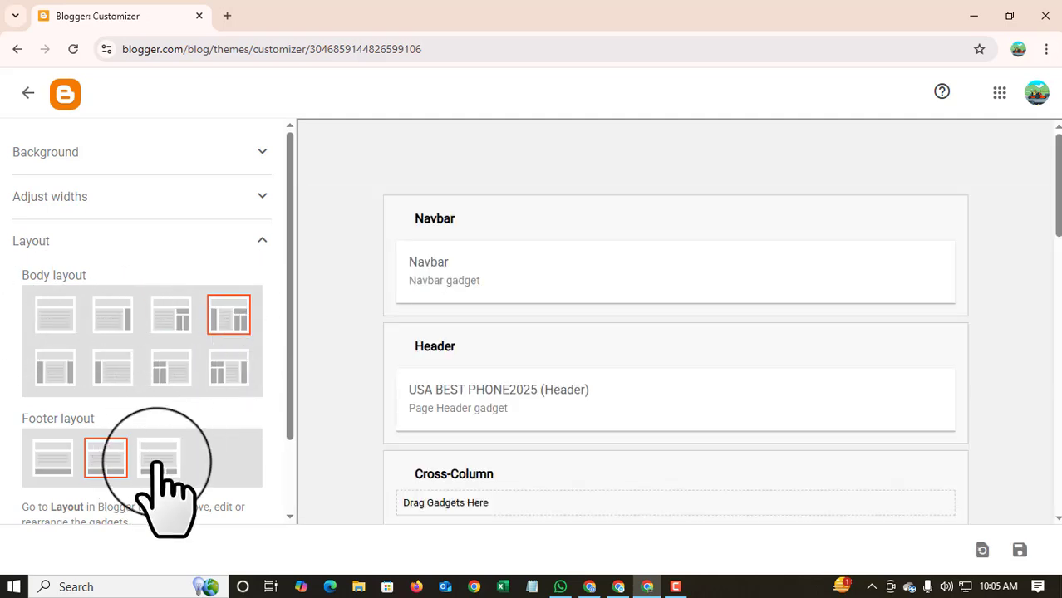
left_click(159, 457)
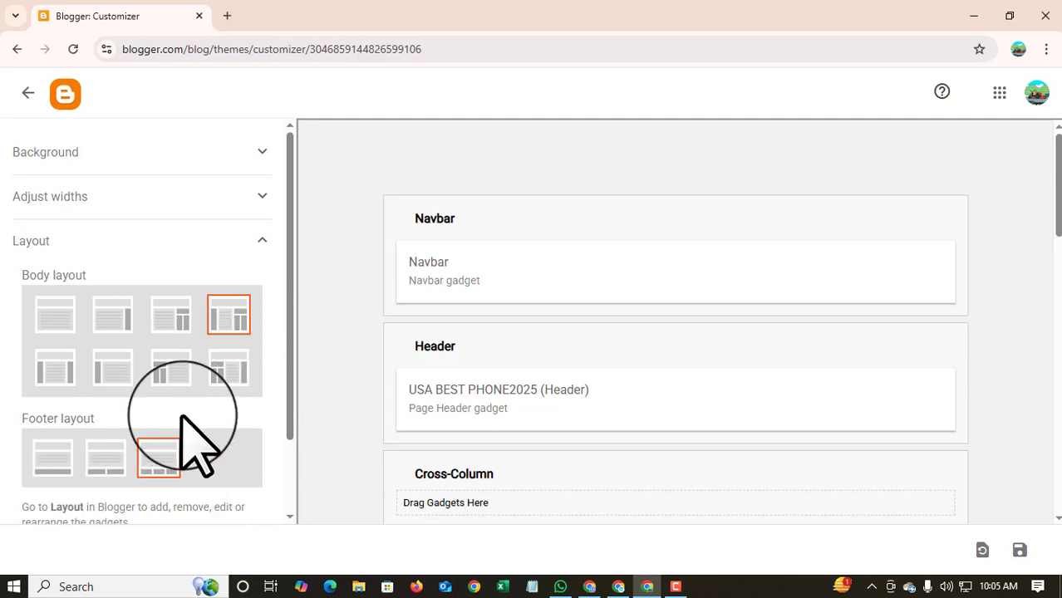
scroll(193, 441, "down", 1)
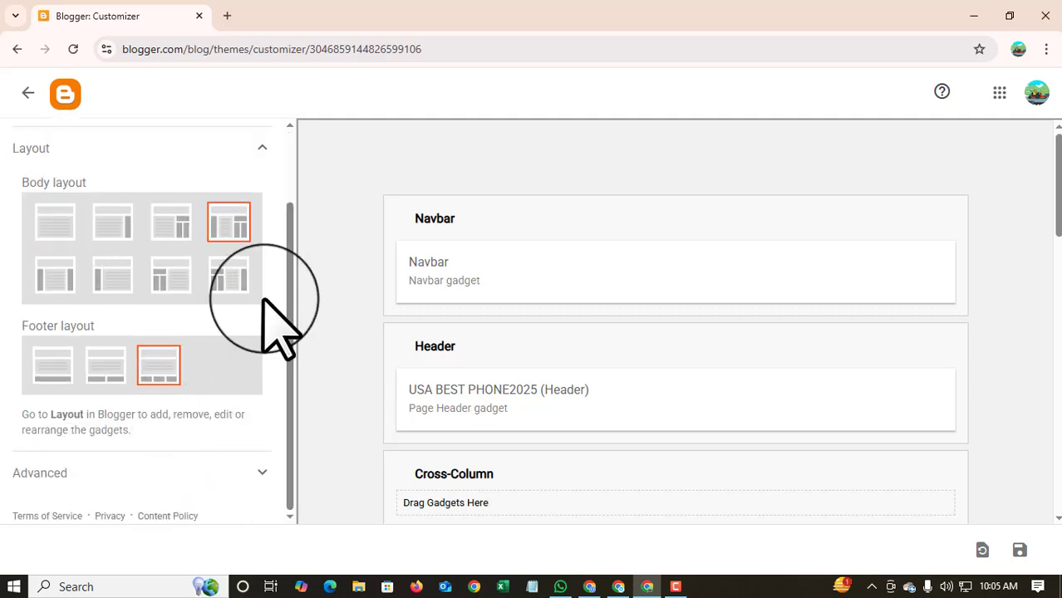
left_click(262, 149)
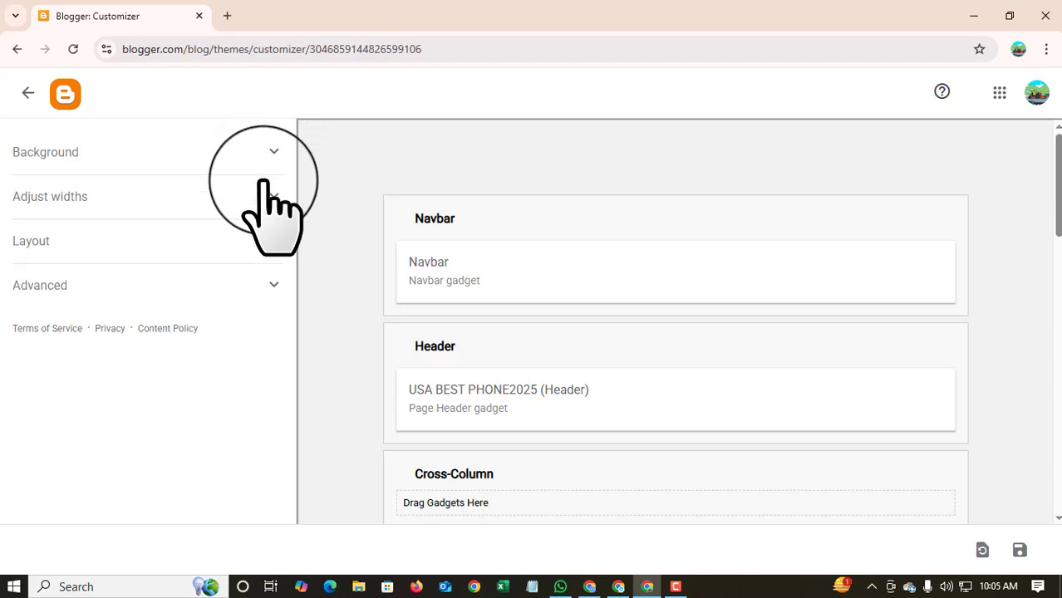
Check the Advanced page text settings and save the theme customization
left_click(274, 285)
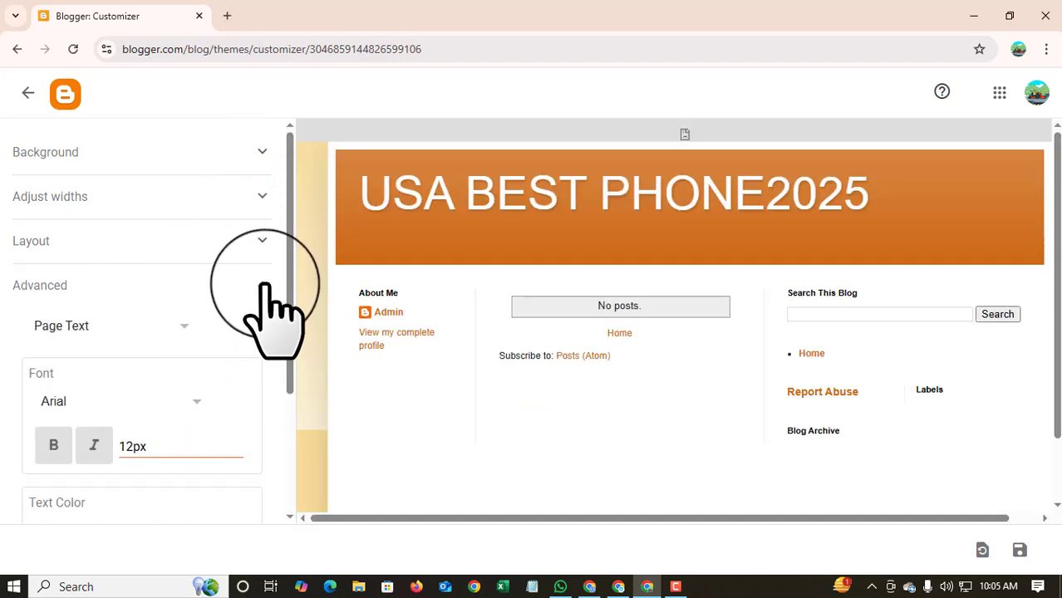
left_click(264, 285)
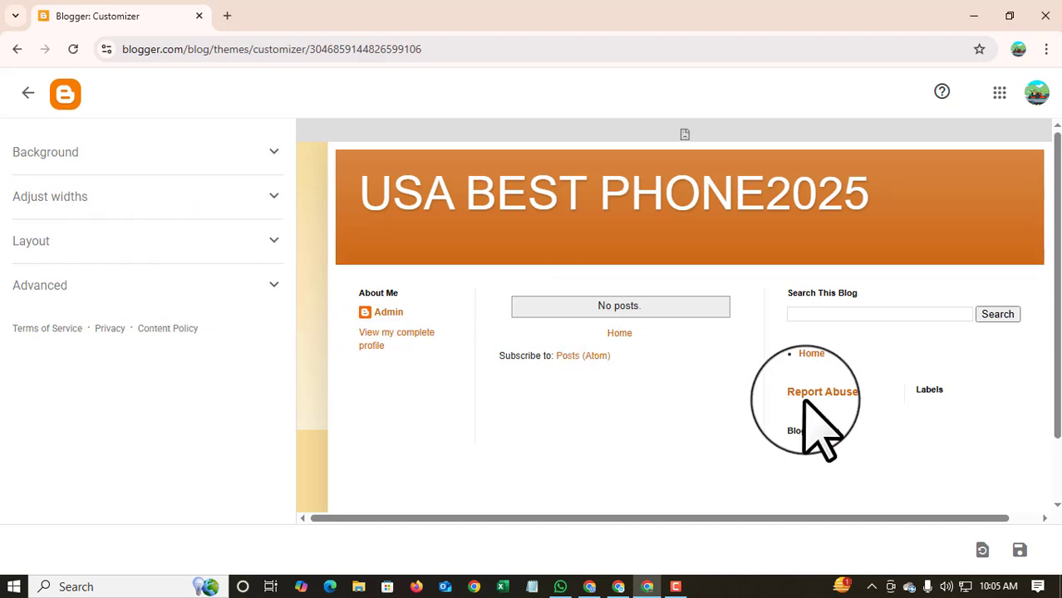
left_click(1019, 550)
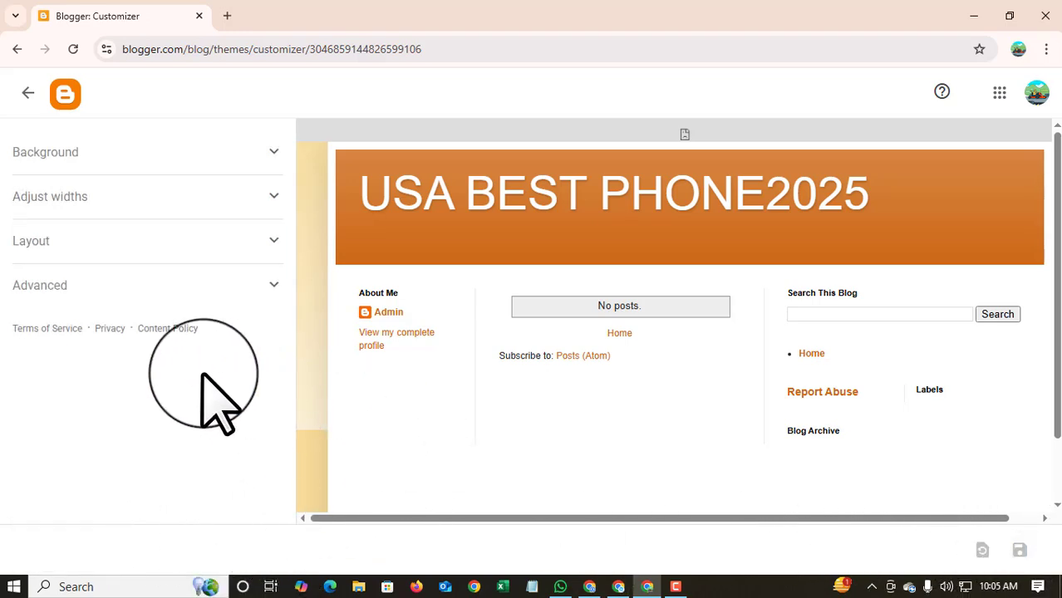
Return to the blog's posts overview and start a blank new post
left_click(66, 98)
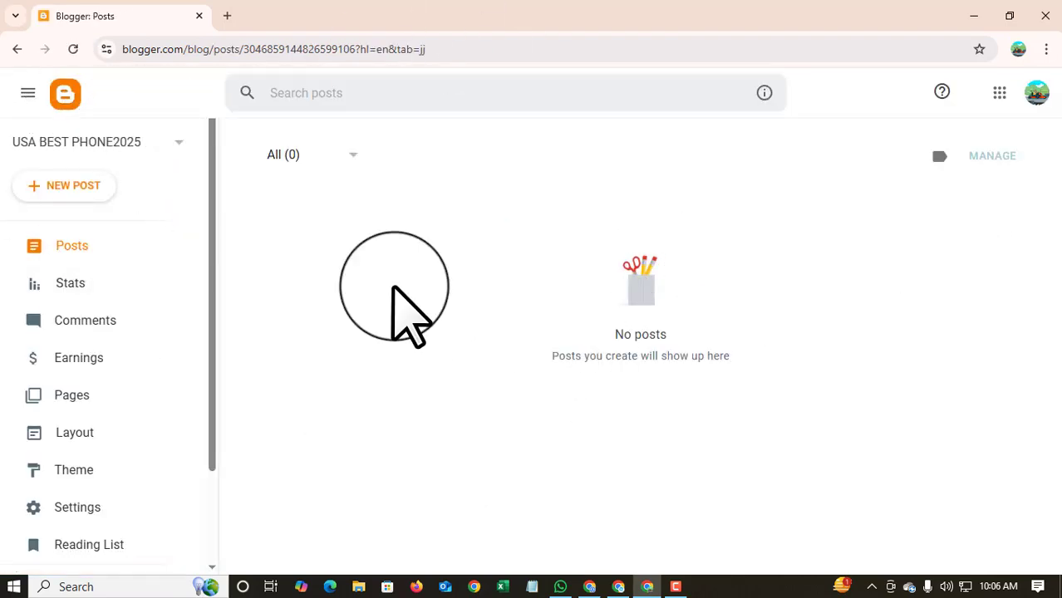
left_click(73, 186)
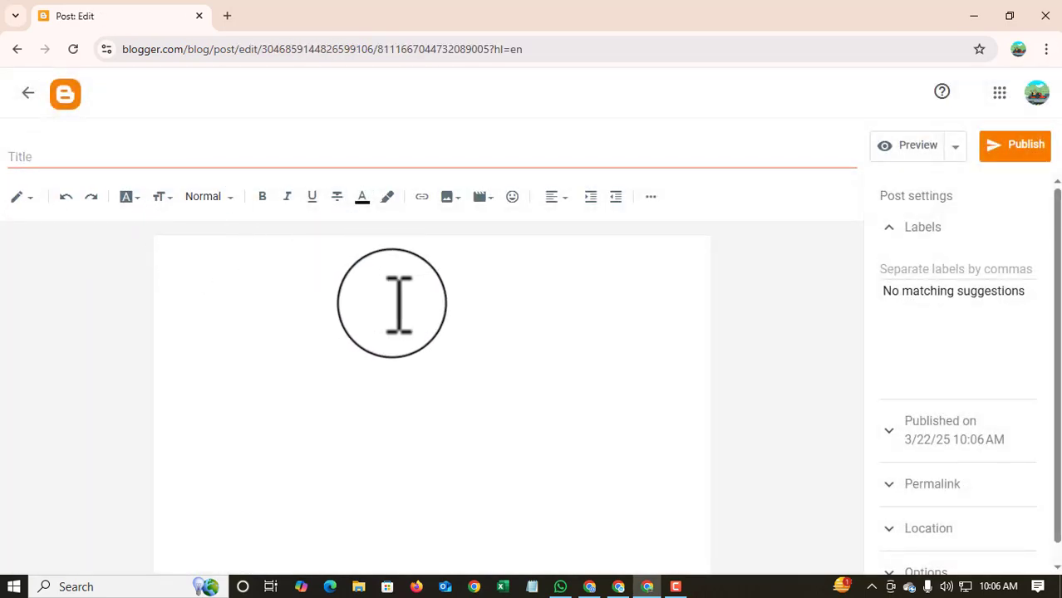
left_click(90, 154)
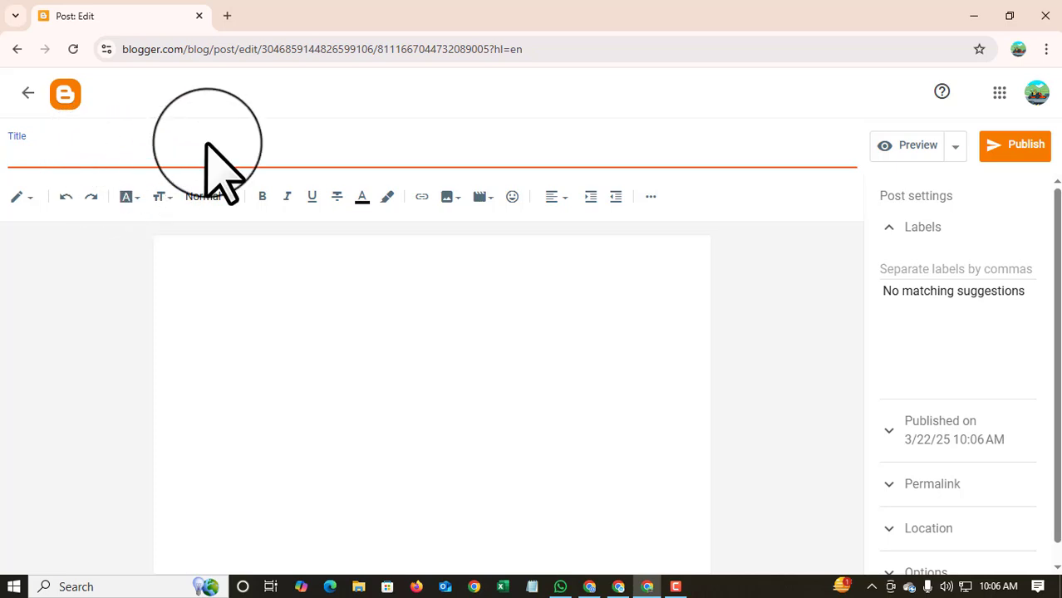
left_click(245, 322)
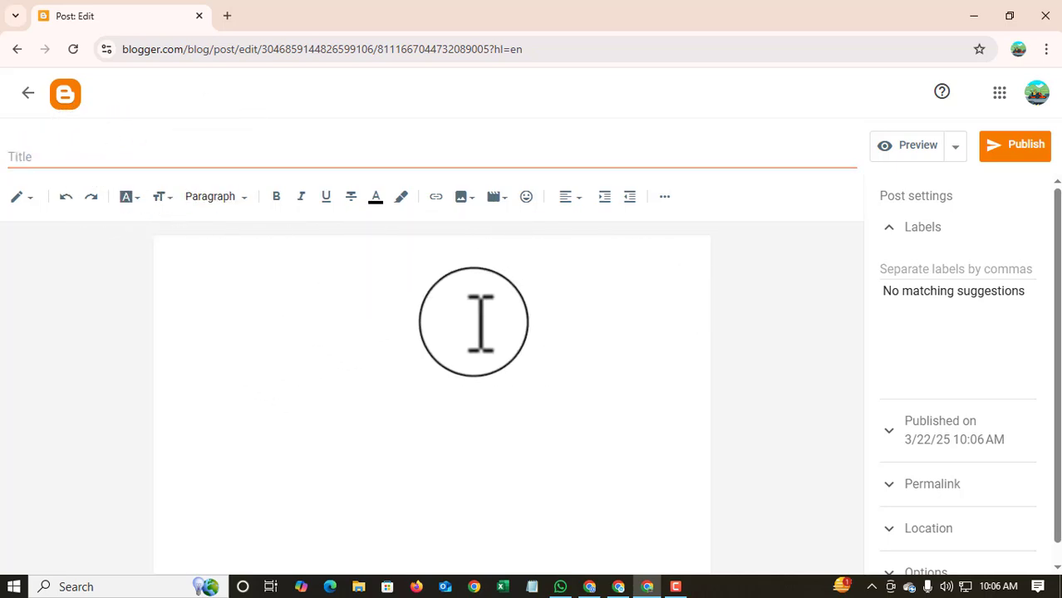
left_click(675, 586)
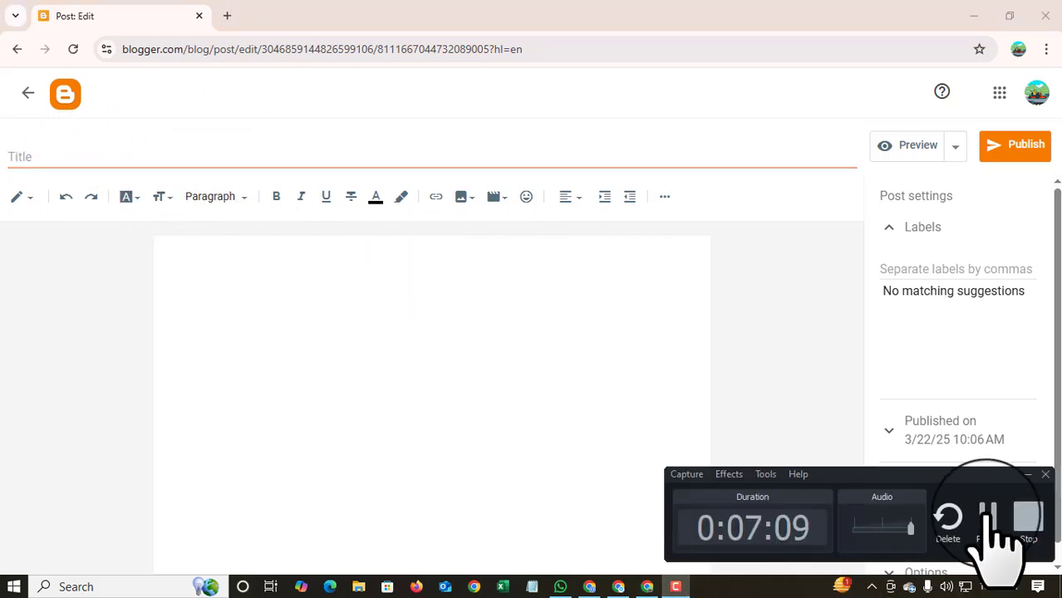
left_click(1025, 475)
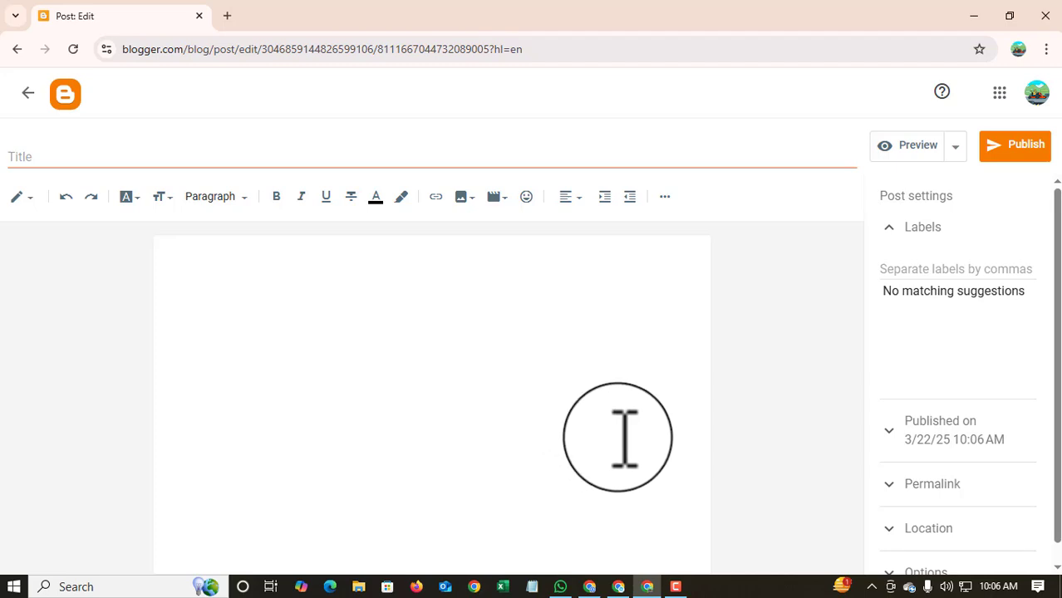
left_click(42, 152)
left_click(303, 270)
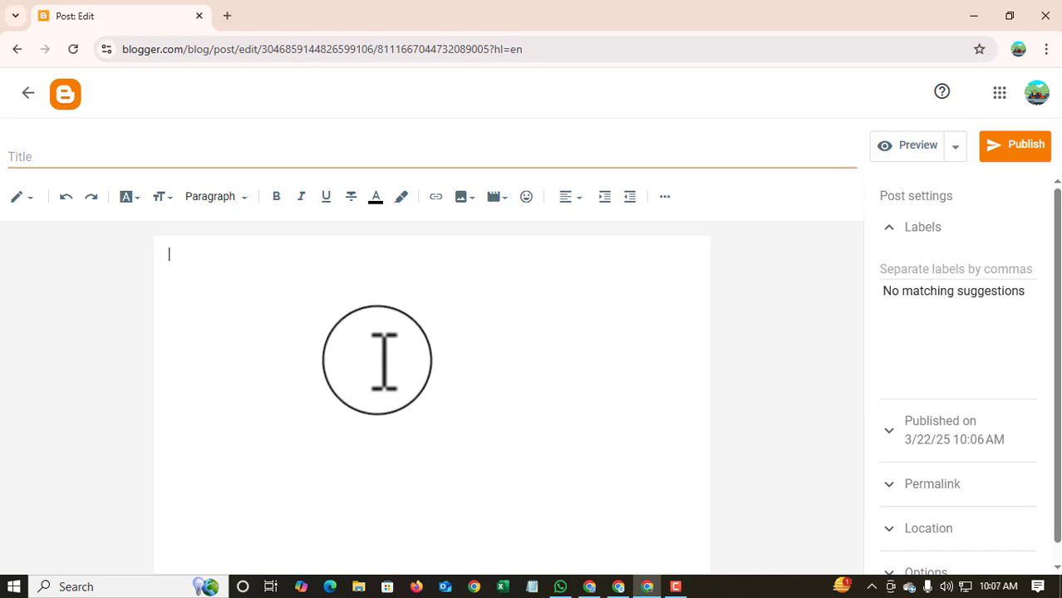
Search Google in a new browser tab for "usa letest phone 2025"
left_click(227, 15)
left_click(266, 49)
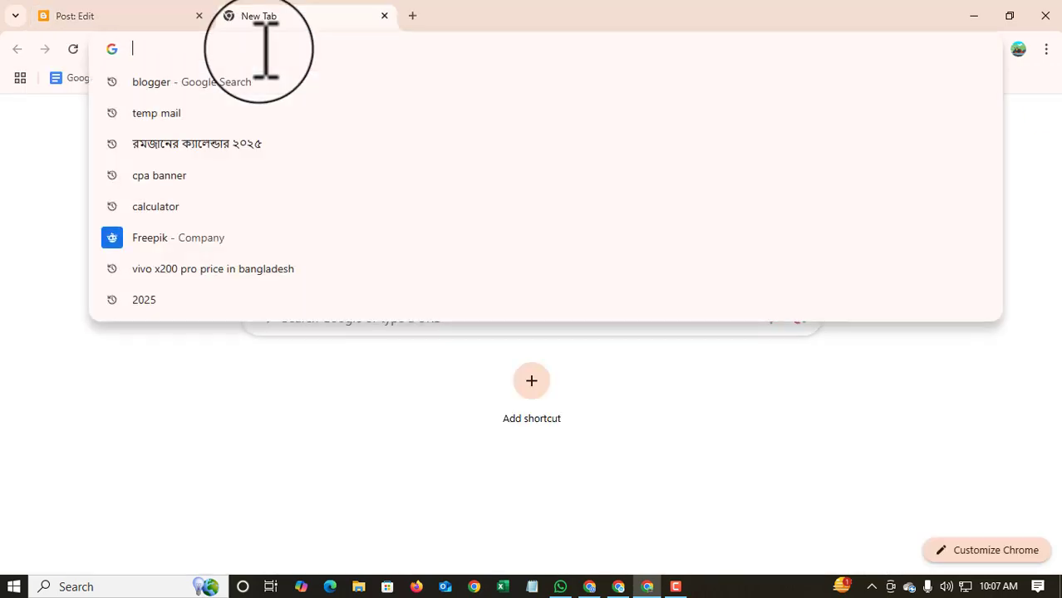
type("usa ")
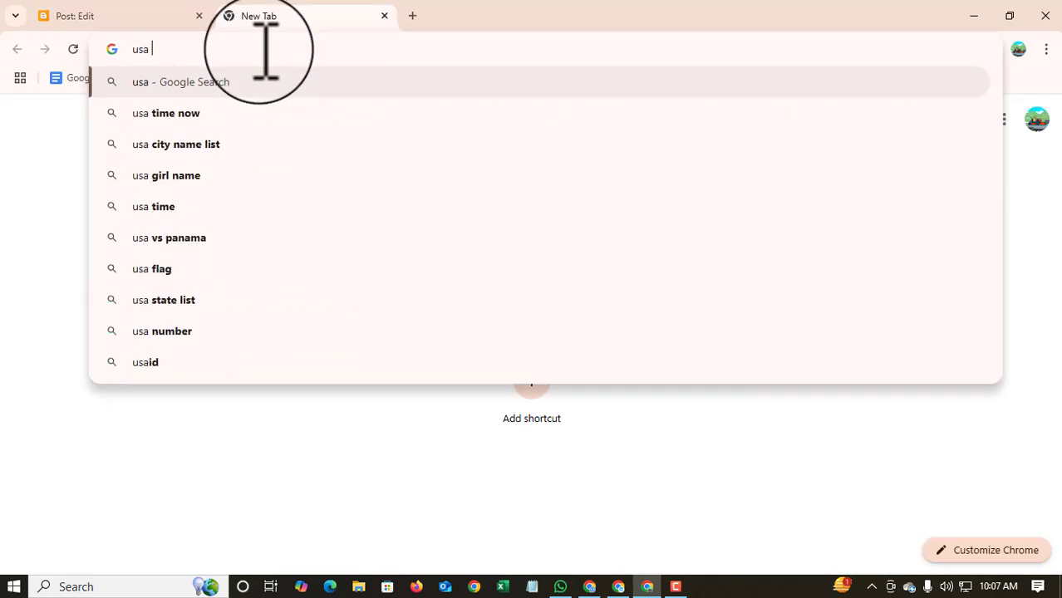
type("pho")
key("BackSpace")
key("BackSpace")
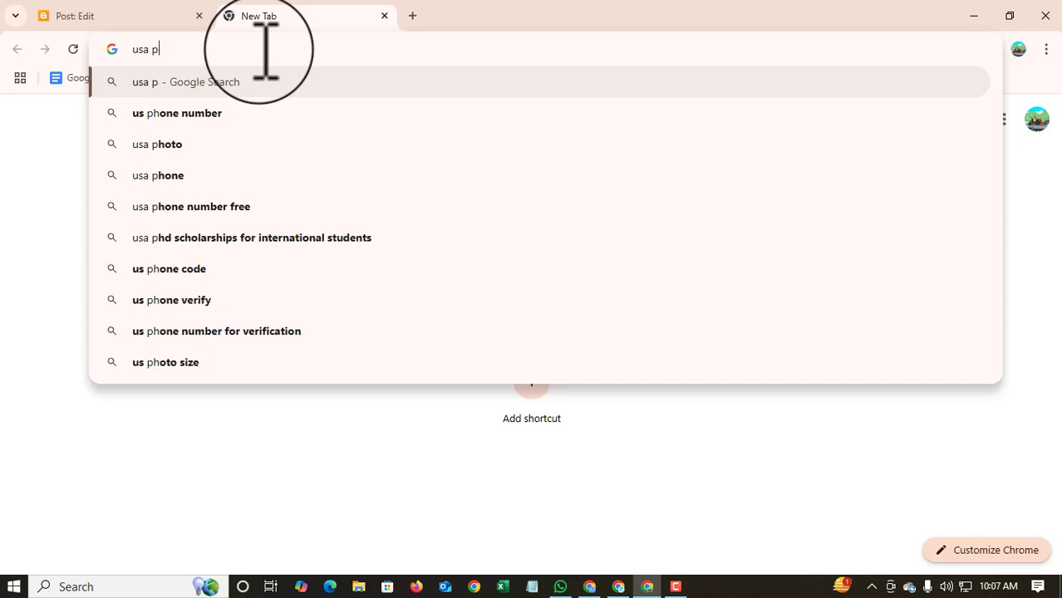
key("BackSpace")
type("letes")
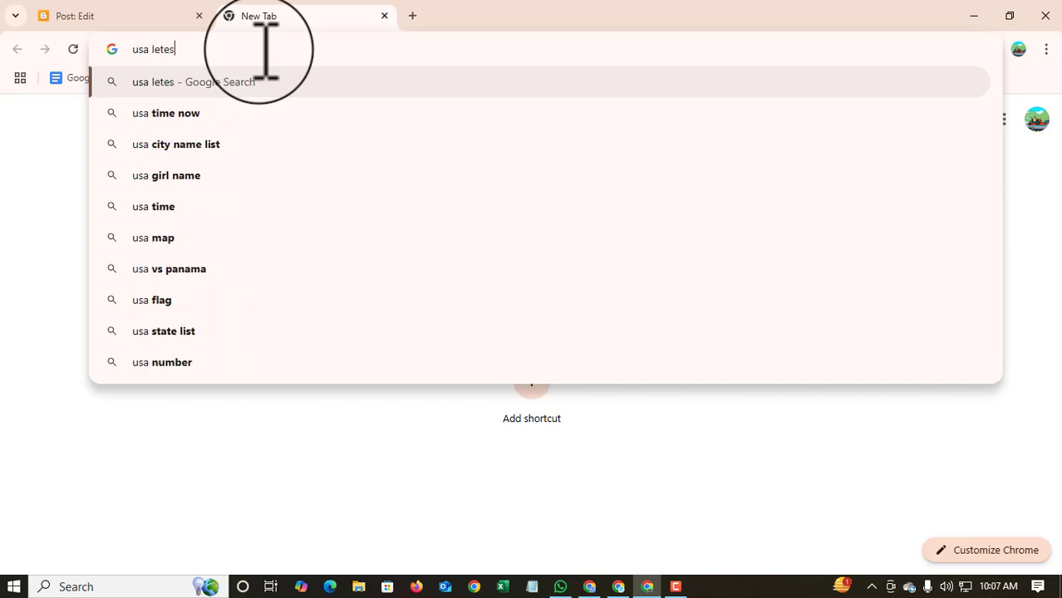
type("t")
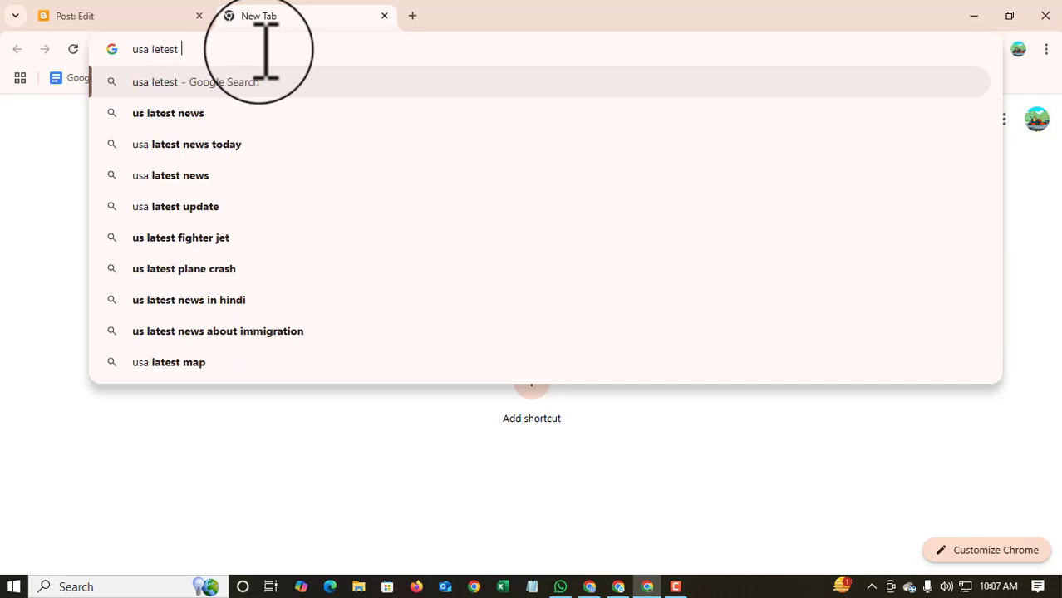
type(" pho")
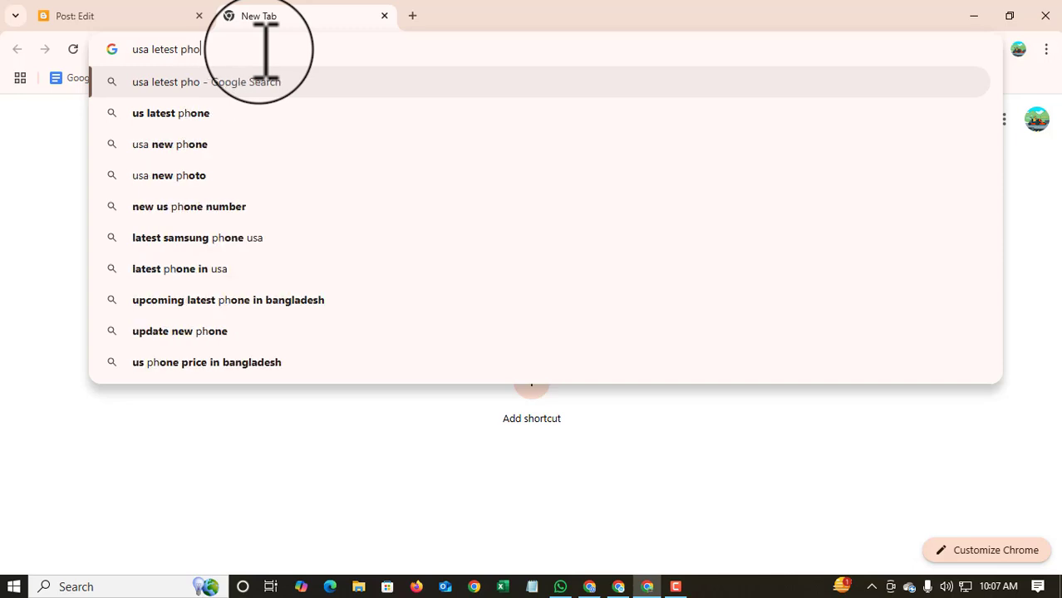
type("ne 2025")
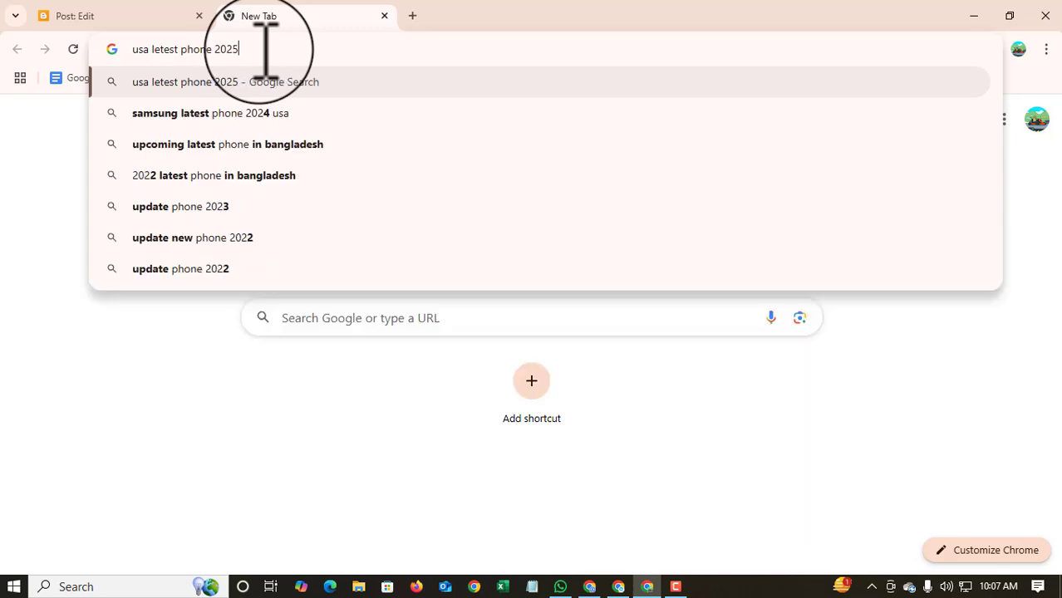
key("Return")
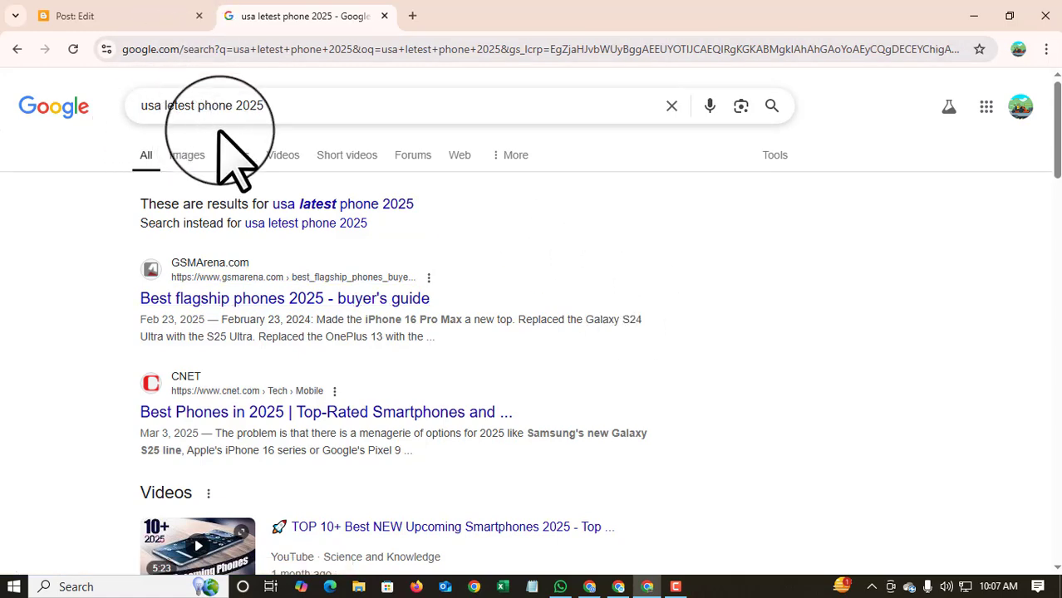
Open the CNET best phones of 2025 article, examine its phone picks, and return to the search results
scroll(561, 265, "down", 1)
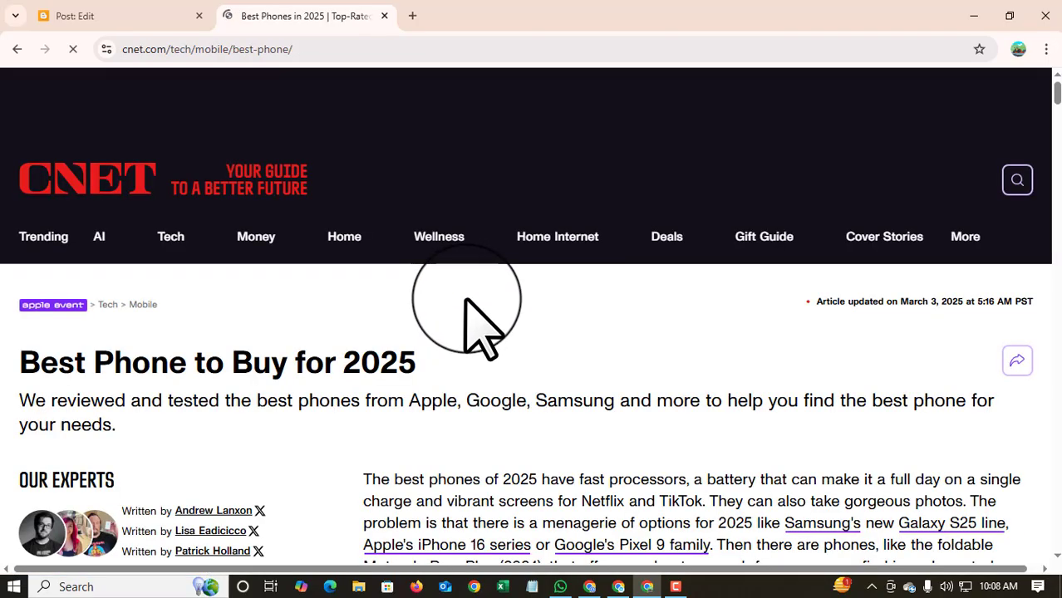
scroll(474, 320, "down", 3)
scroll(482, 324, "down", 8)
scroll(482, 324, "up", 10)
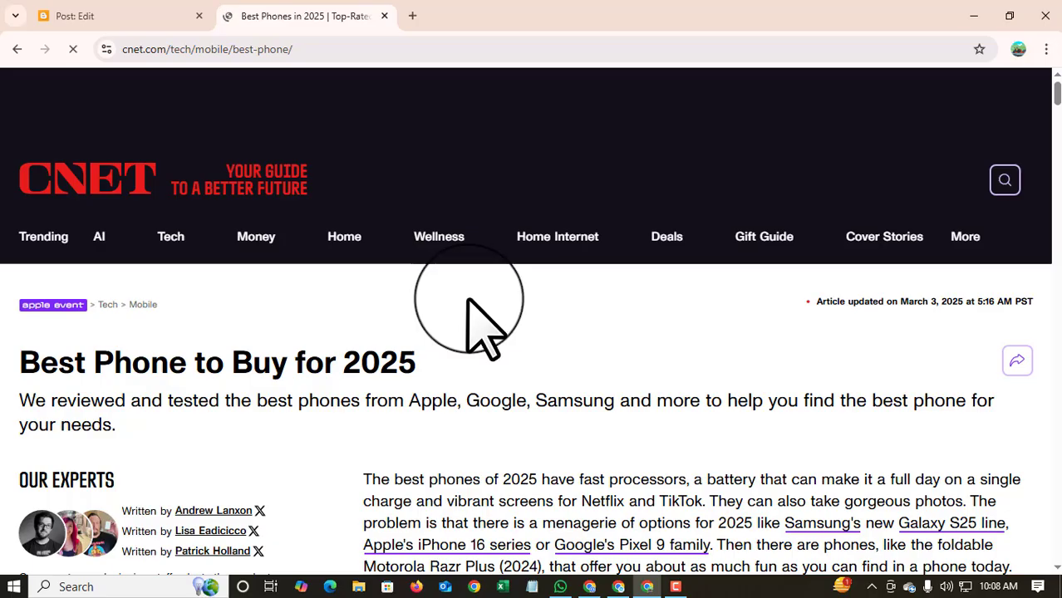
scroll(470, 301, "down", 15)
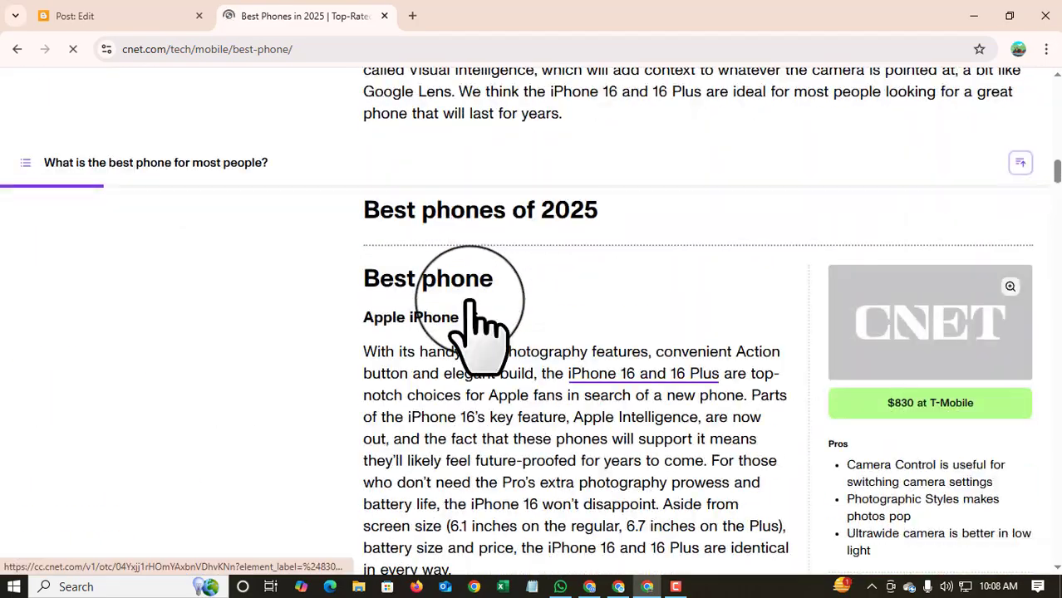
scroll(474, 320, "down", 6)
scroll(473, 320, "up", 15)
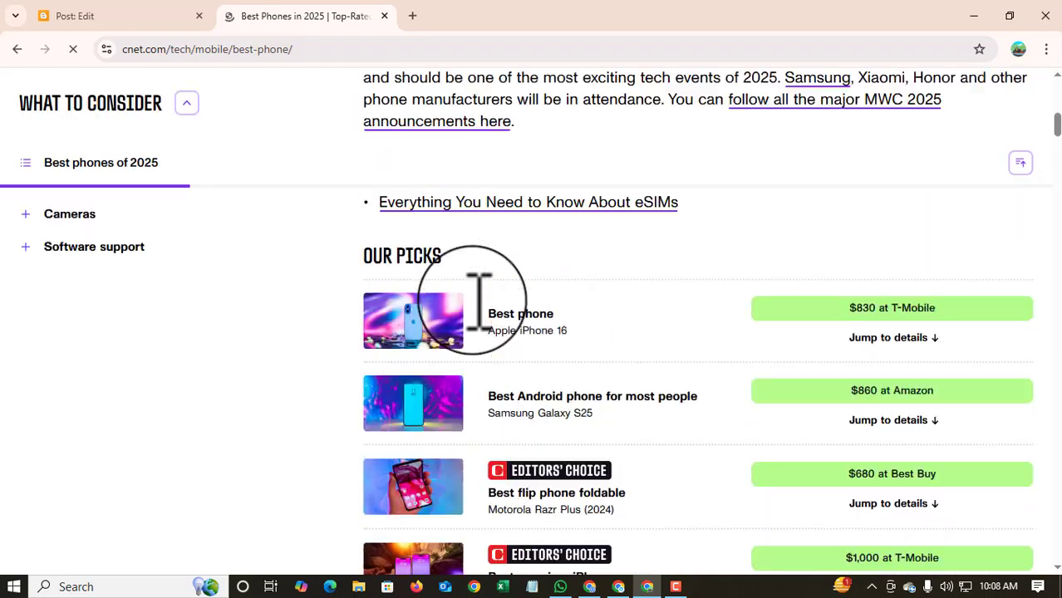
scroll(478, 299, "up", 10)
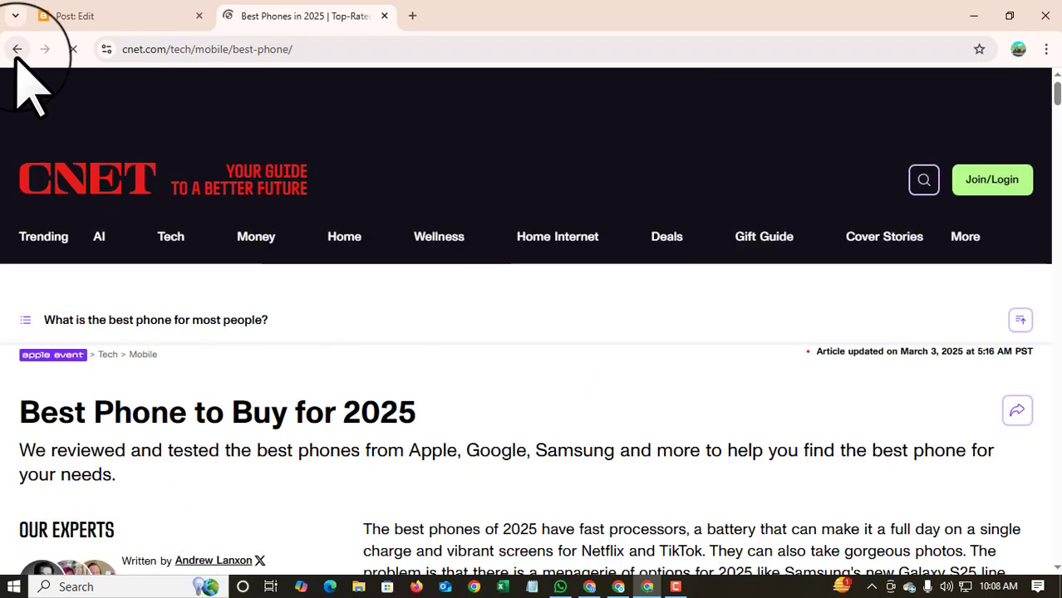
left_click(17, 50)
Open The Verge's best Android phones article from the search results and examine its introduction and lead image
scroll(308, 337, "down", 2)
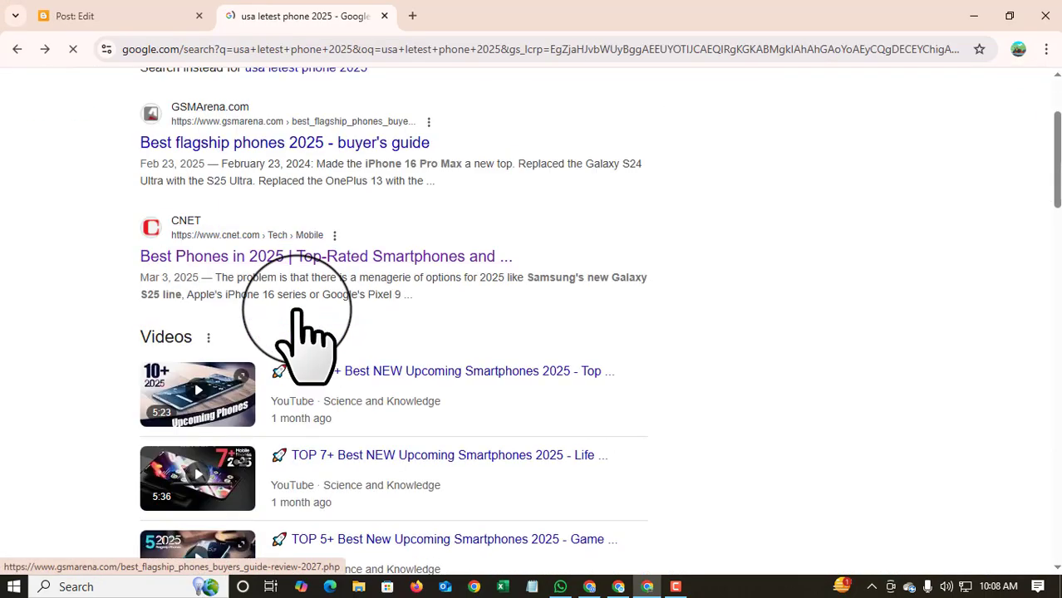
scroll(297, 311, "down", 5)
scroll(249, 328, "down", 1)
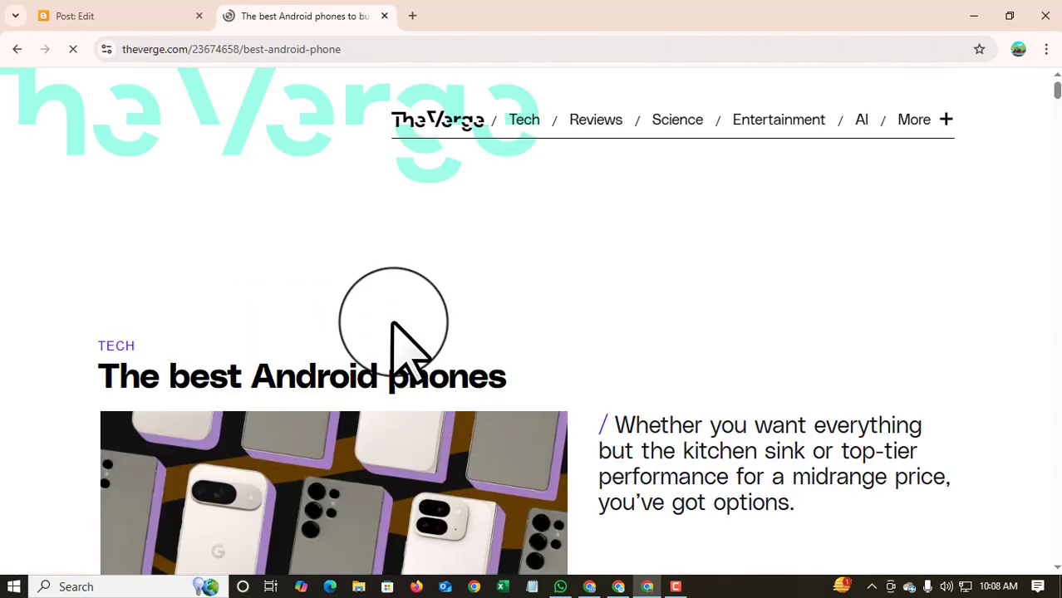
scroll(394, 322, "down", 5)
scroll(394, 322, "up", 2)
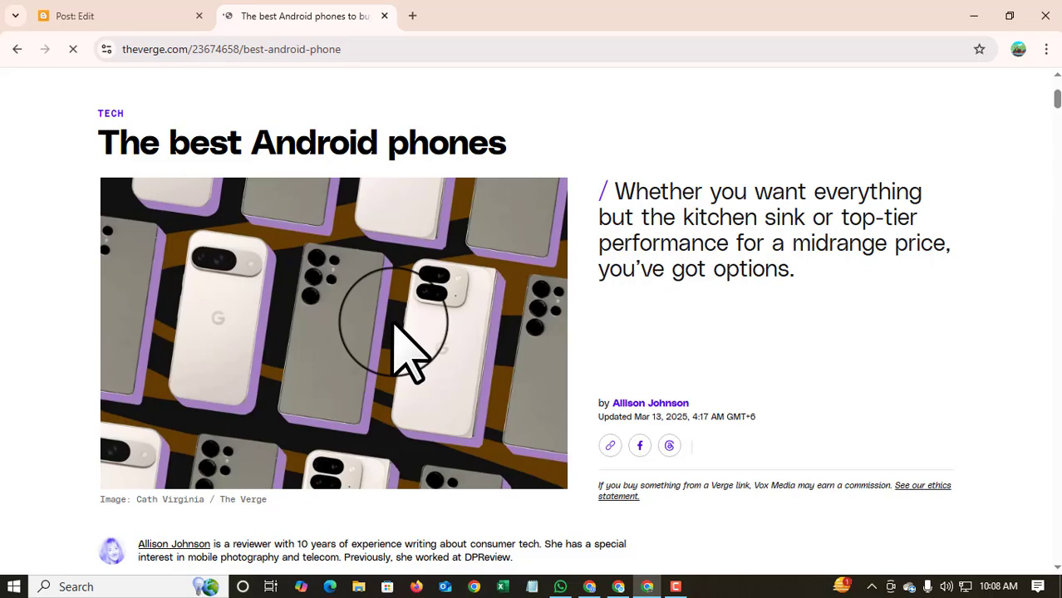
scroll(396, 326, "down", 4)
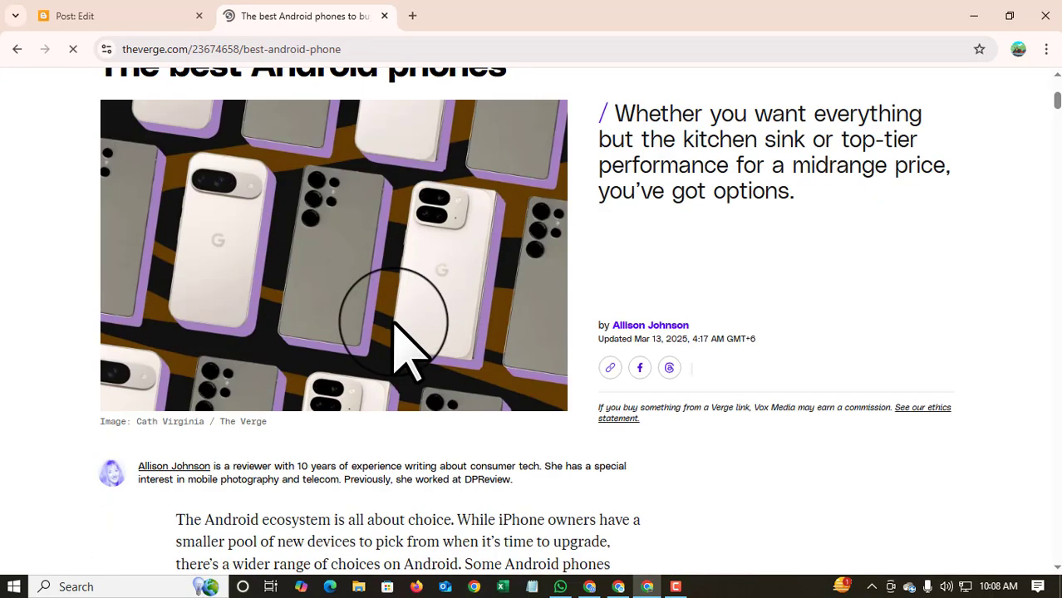
scroll(407, 353, "down", 5)
scroll(398, 353, "up", 10)
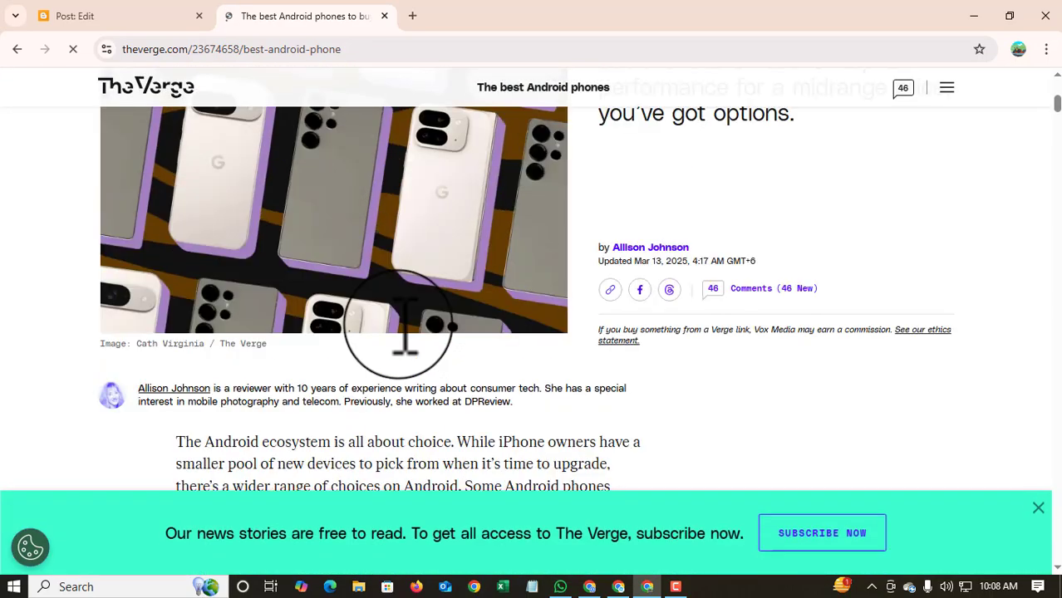
scroll(365, 349, "down", 2)
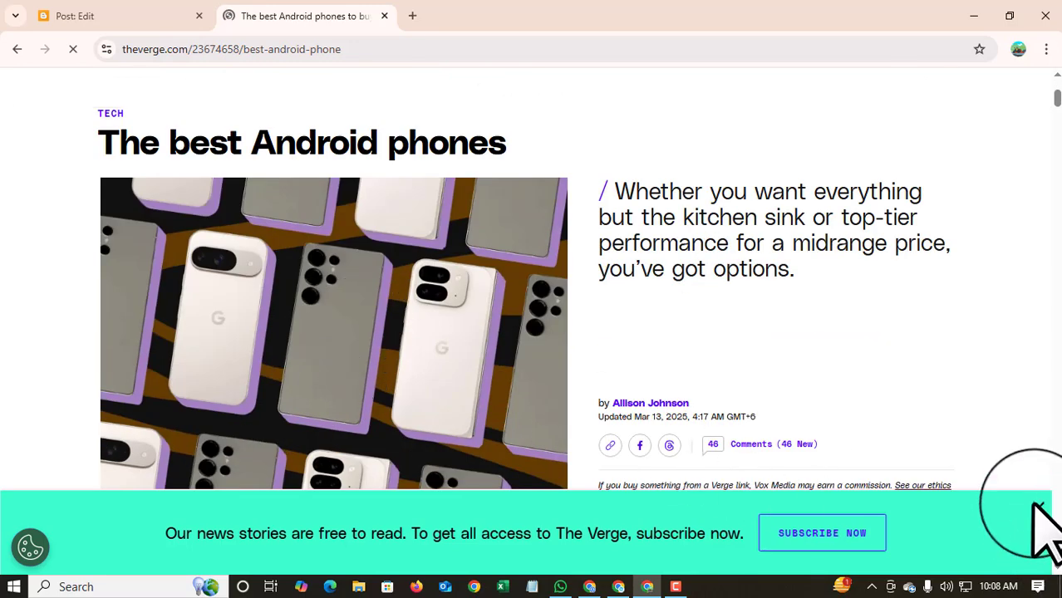
Dismiss the subscription banner and save the article's lead image to Downloads as the WEBP file 247288_Phone_Buying_Guides_CVirginia2
left_click(1037, 508)
scroll(704, 421, "up", 3)
scroll(545, 437, "down", 2)
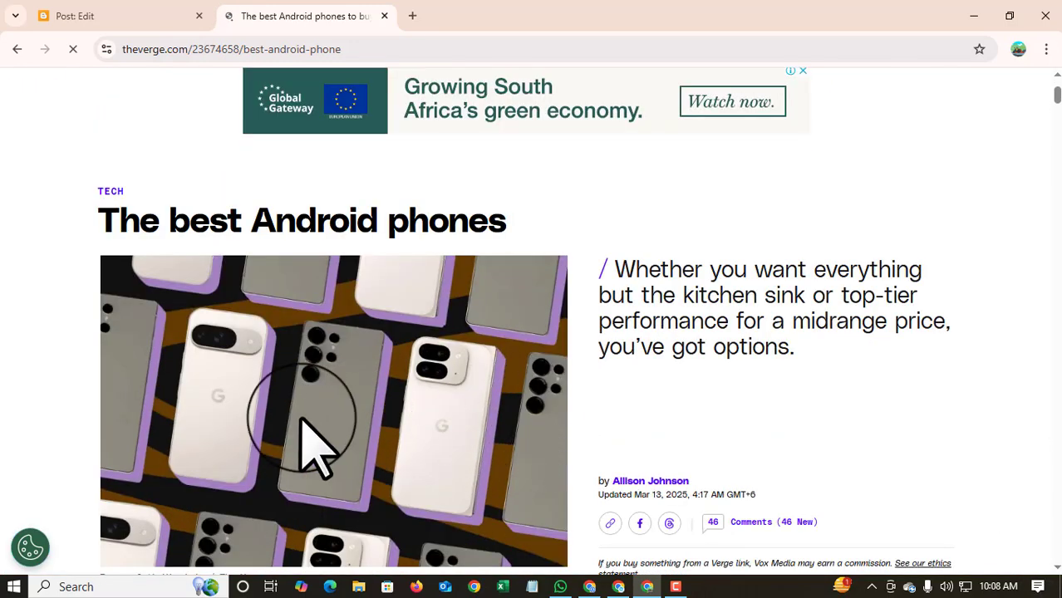
right_click(298, 415)
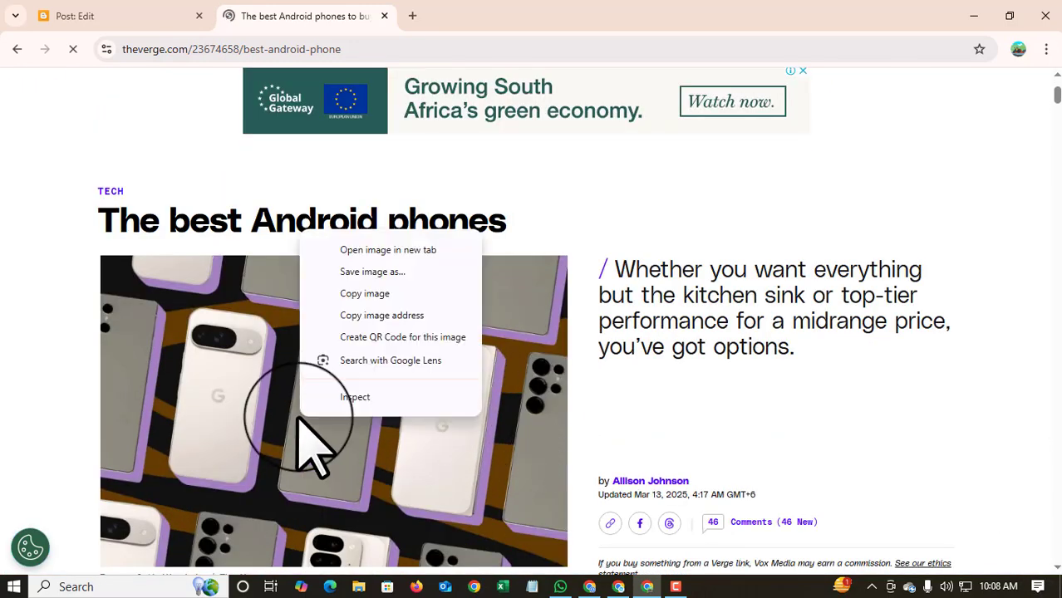
left_click(375, 276)
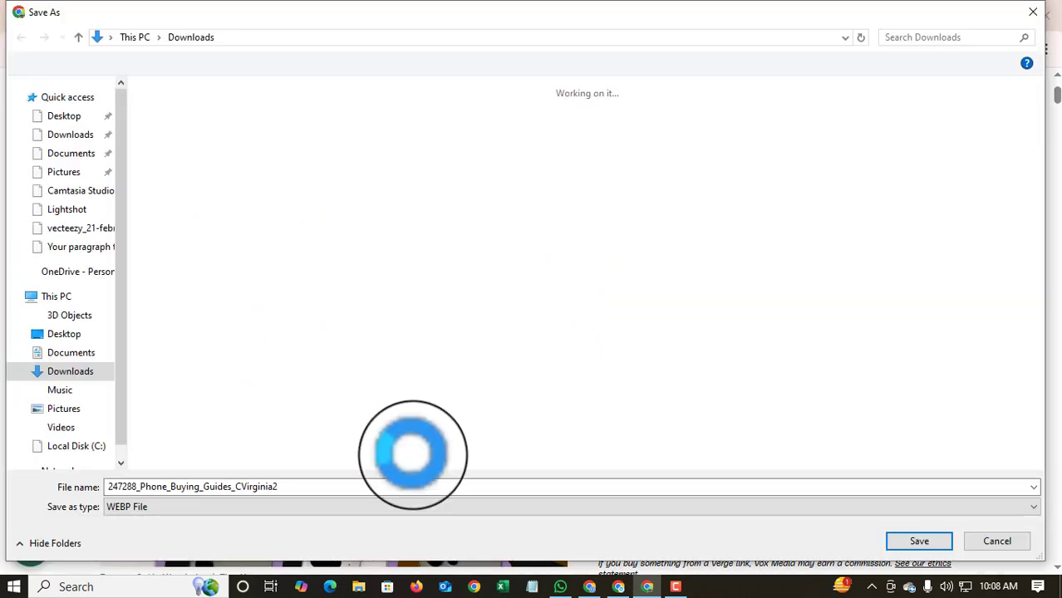
left_click(577, 361)
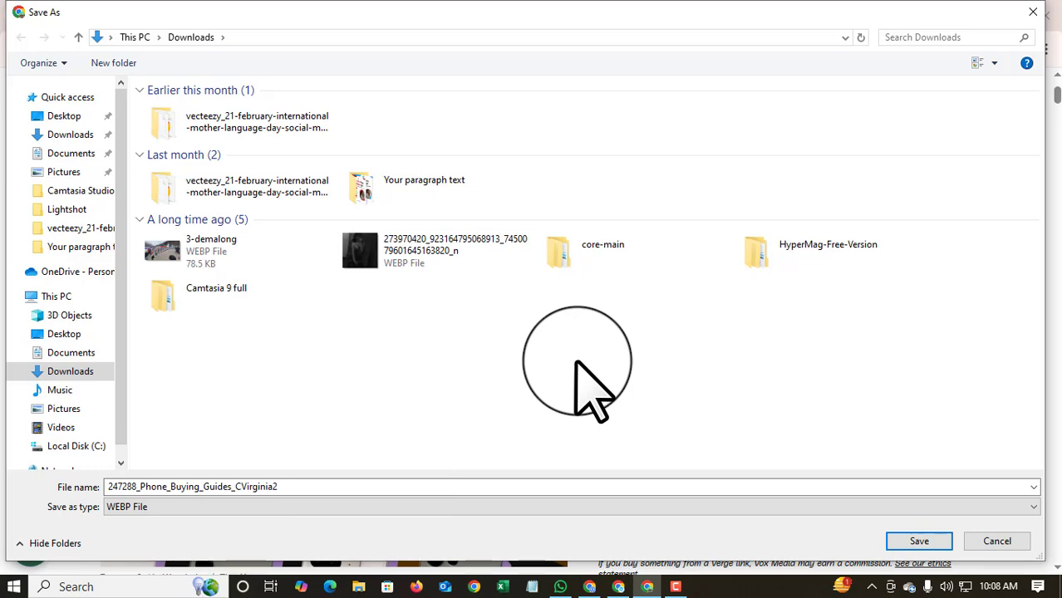
left_click(891, 542)
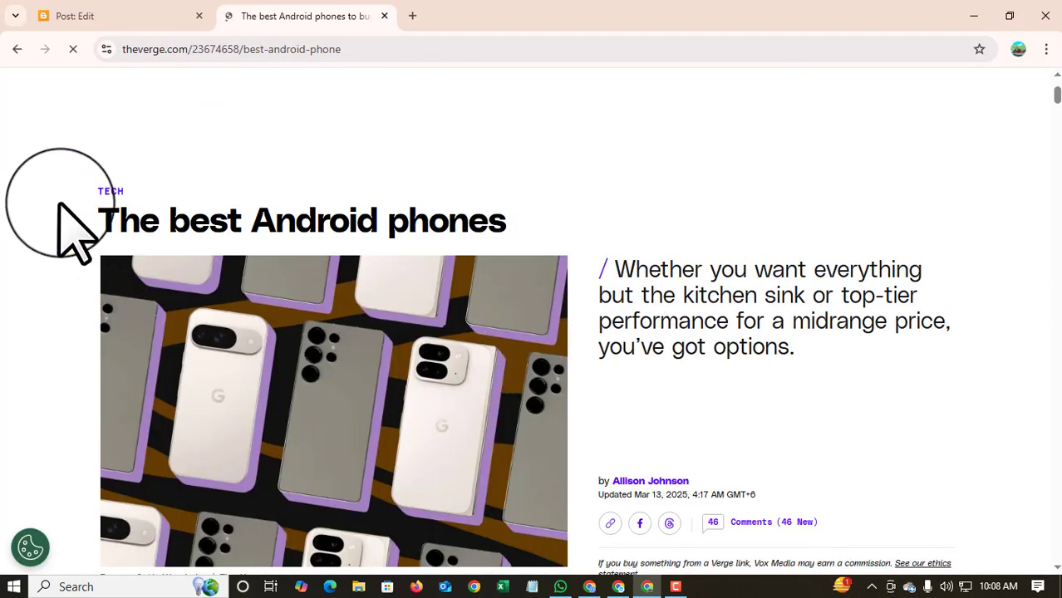
Copy the article heading "The best Android phones" and paste it as the title of the Blogger post
left_click_drag(101, 223, 517, 221)
key("ctrl+c")
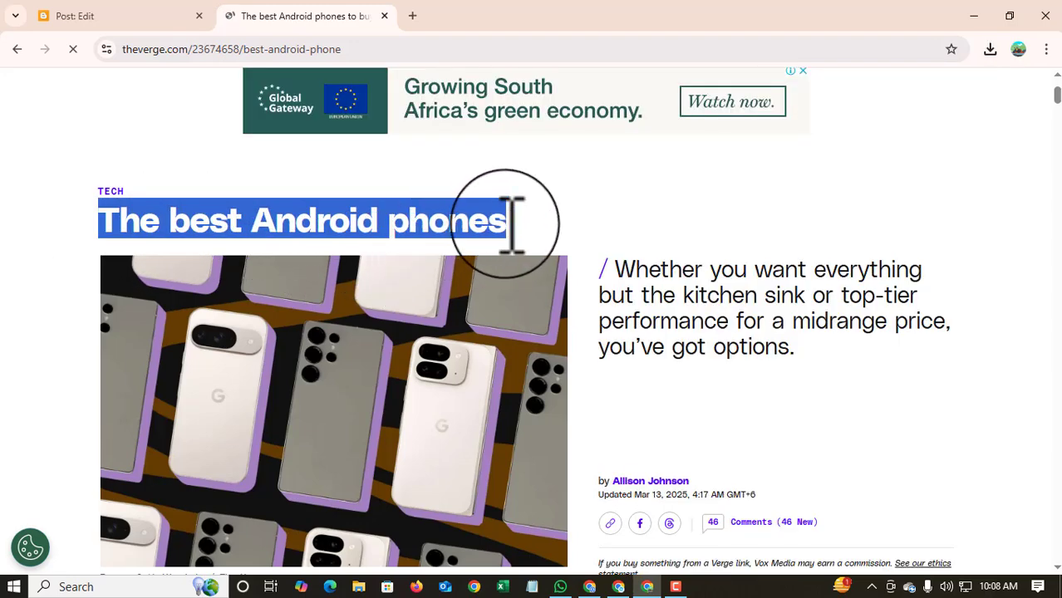
left_click(123, 18)
left_click(102, 154)
key("ctrl+v")
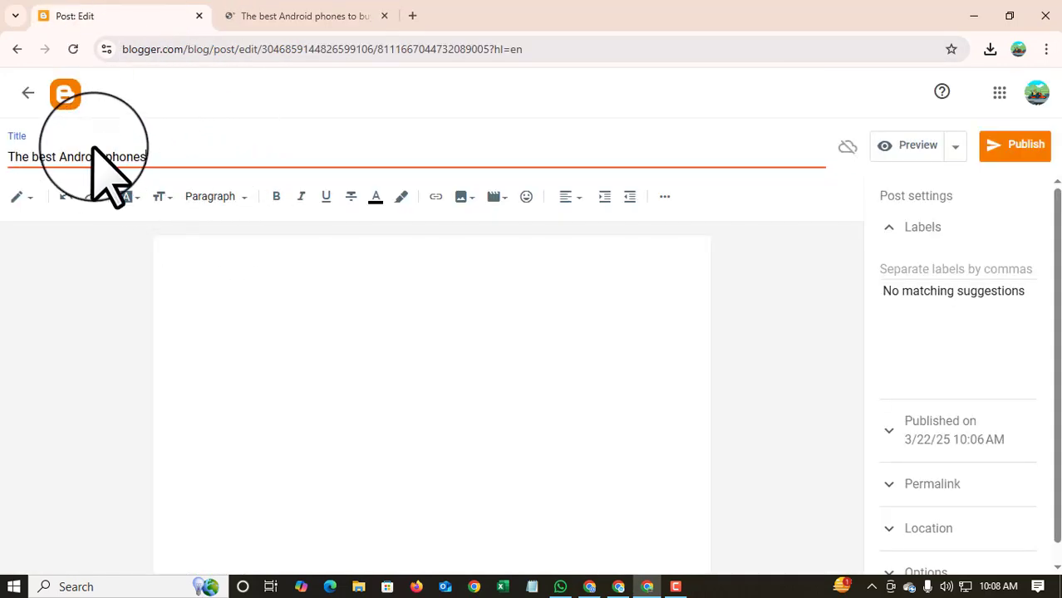
left_click(290, 16)
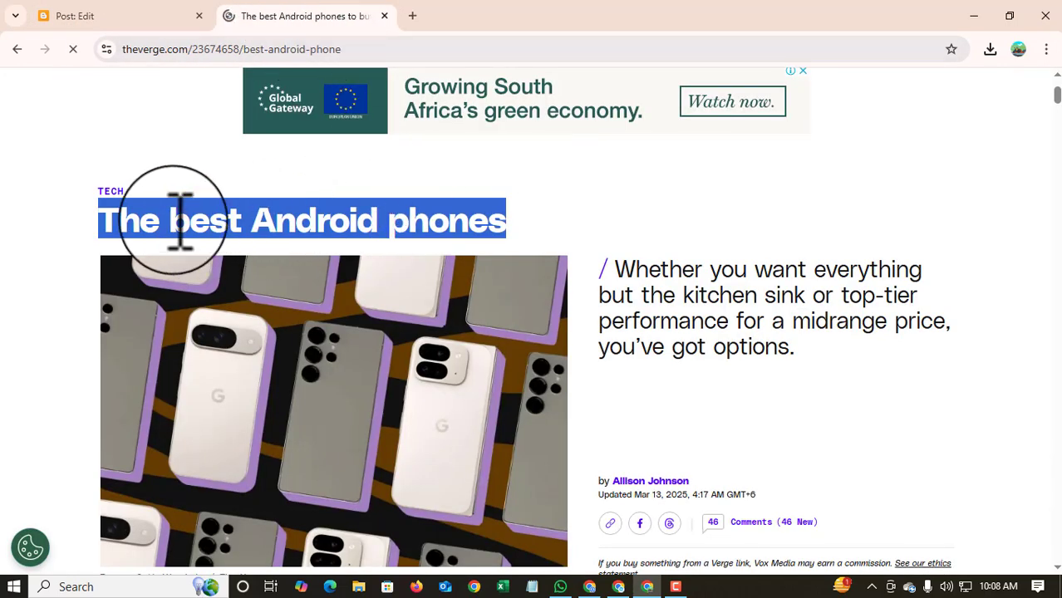
left_click(108, 17)
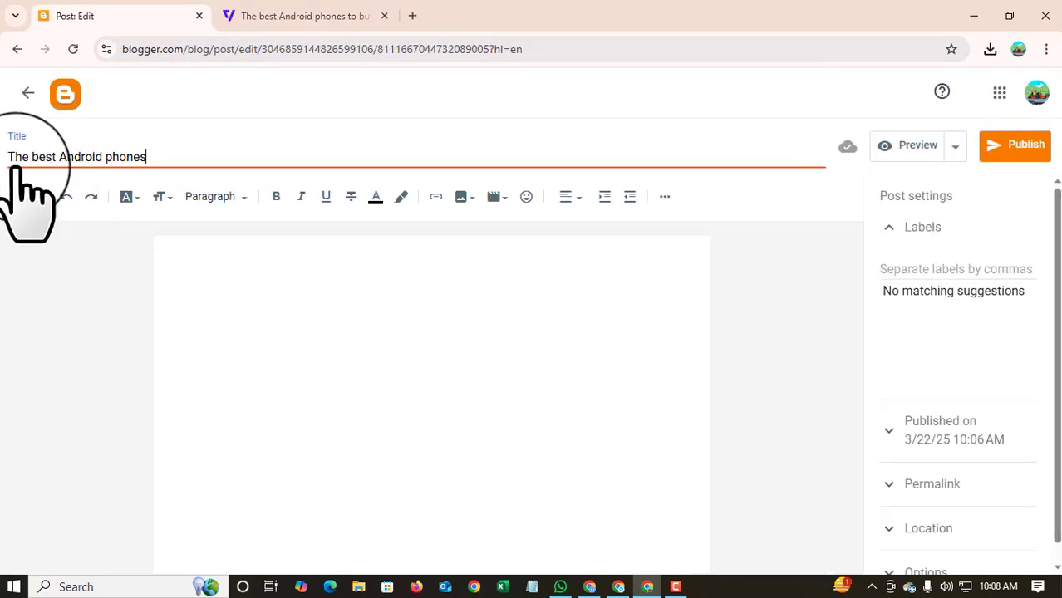
left_click(230, 267)
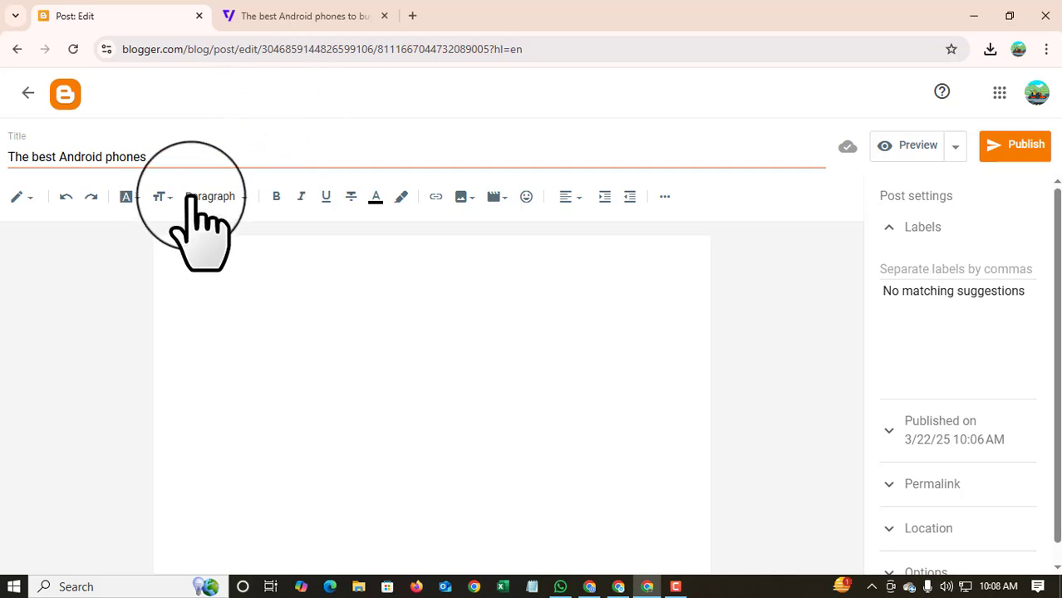
left_click(282, 18)
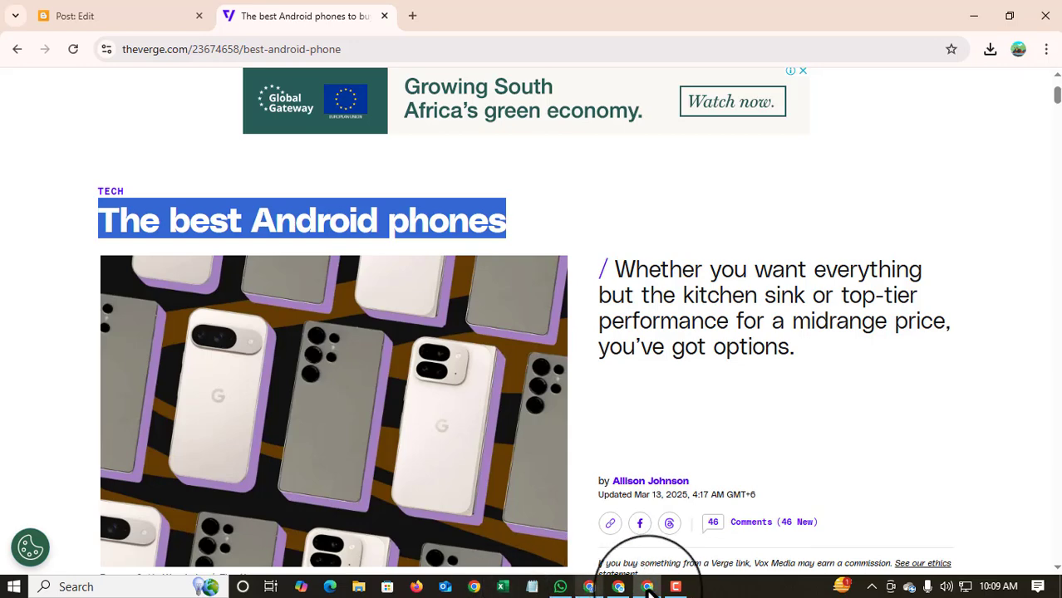
scroll(357, 324, "down", 1)
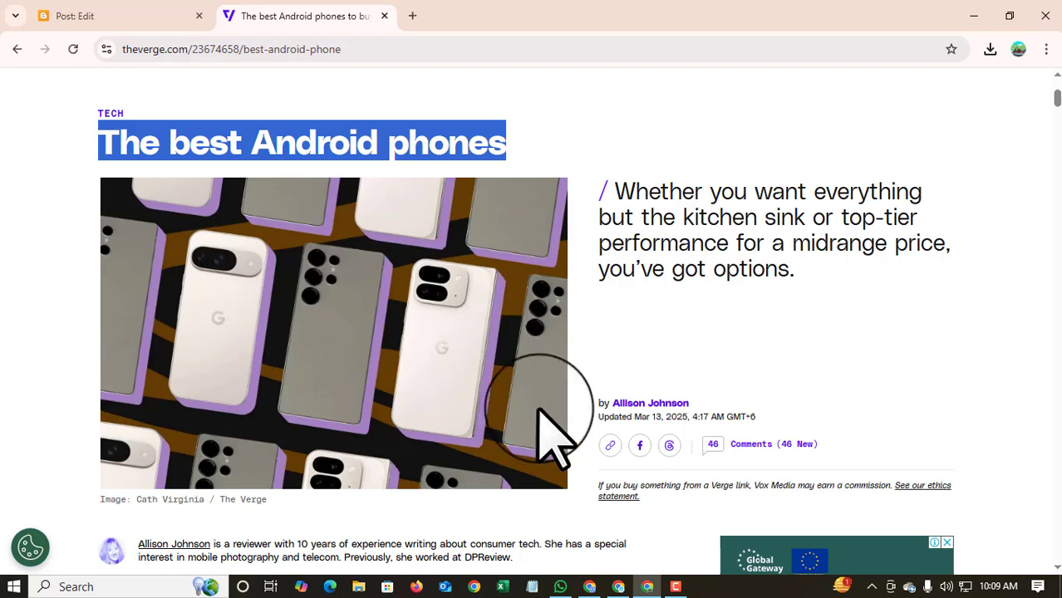
left_click(674, 586)
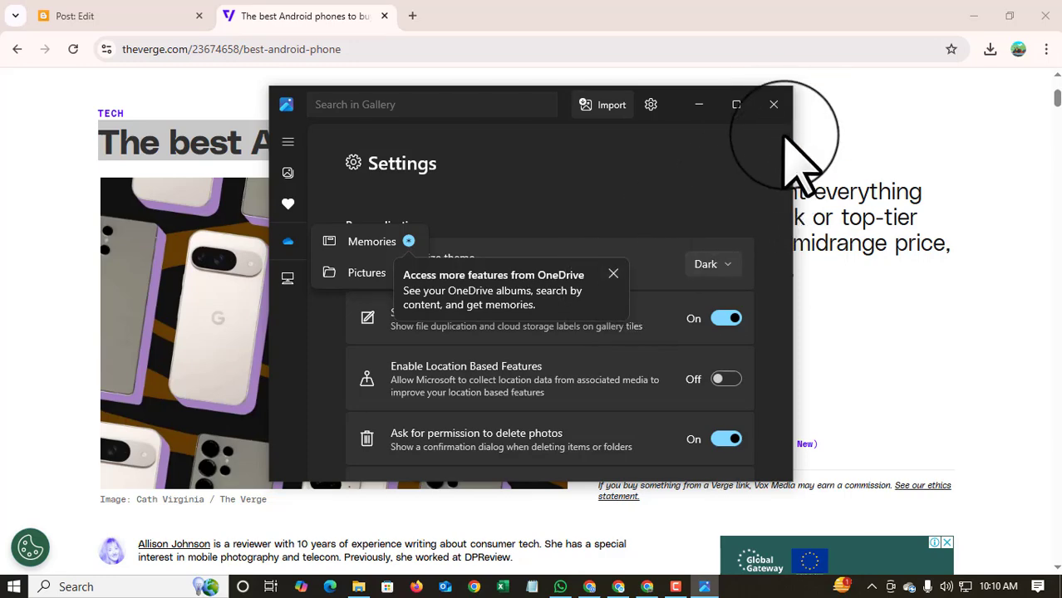
left_click(773, 104)
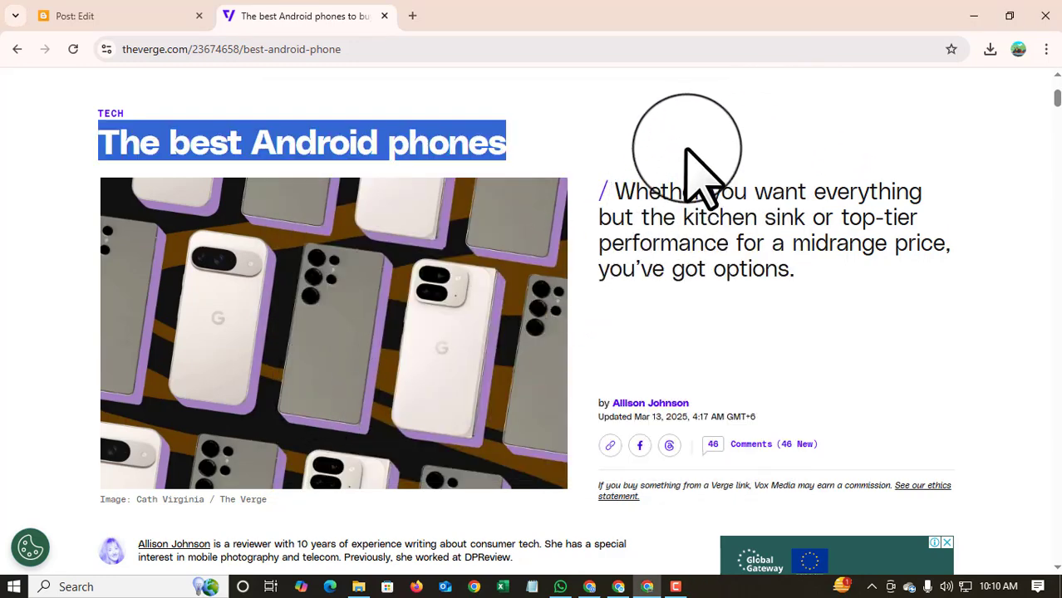
left_click(685, 149)
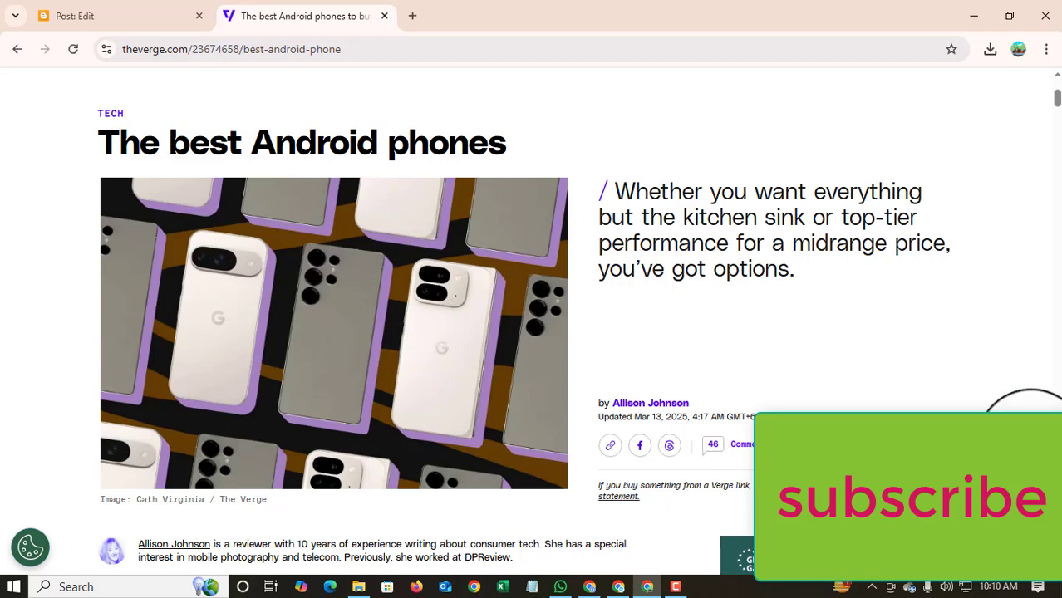
right_click(403, 345)
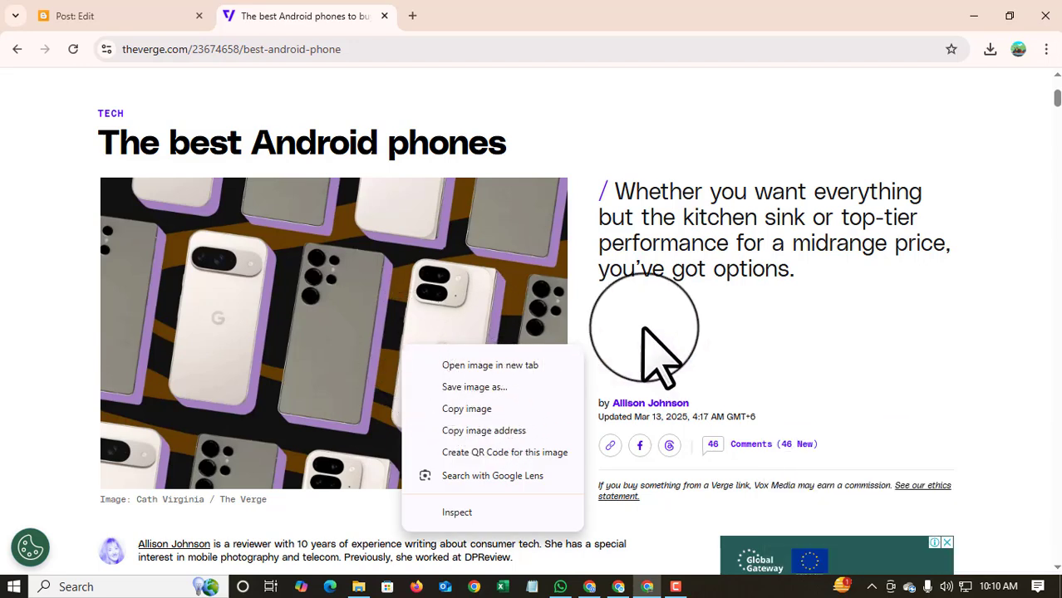
left_click(770, 314)
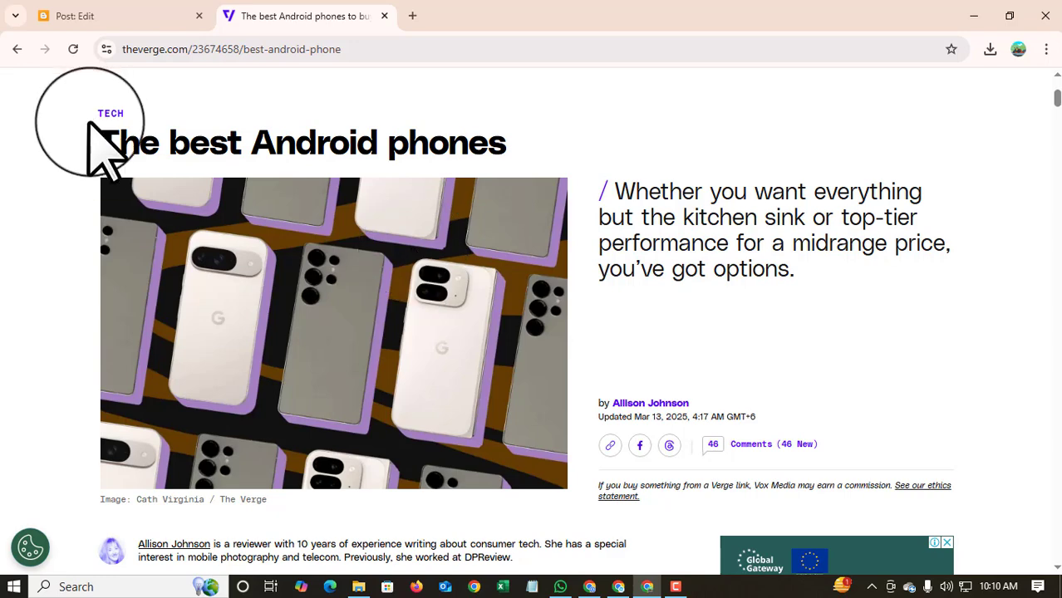
Paste the copied heading "The best Android phones" into the body of the Blogger post and center-align it
left_click(124, 16)
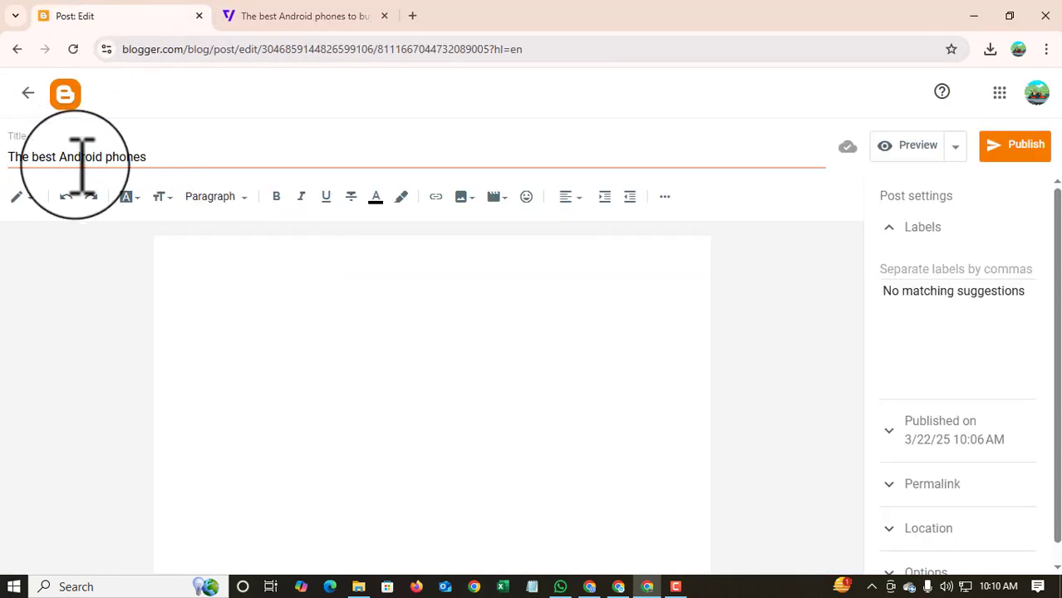
left_click(203, 249)
type("The best Android phones")
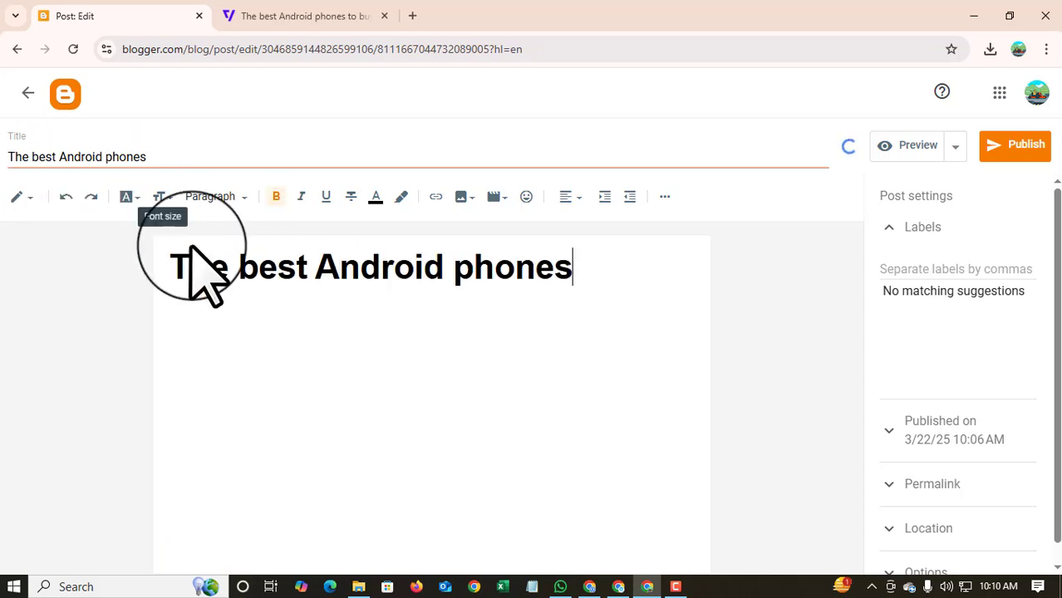
double_click(180, 264)
left_click_drag(263, 264, 471, 269)
left_click(567, 198)
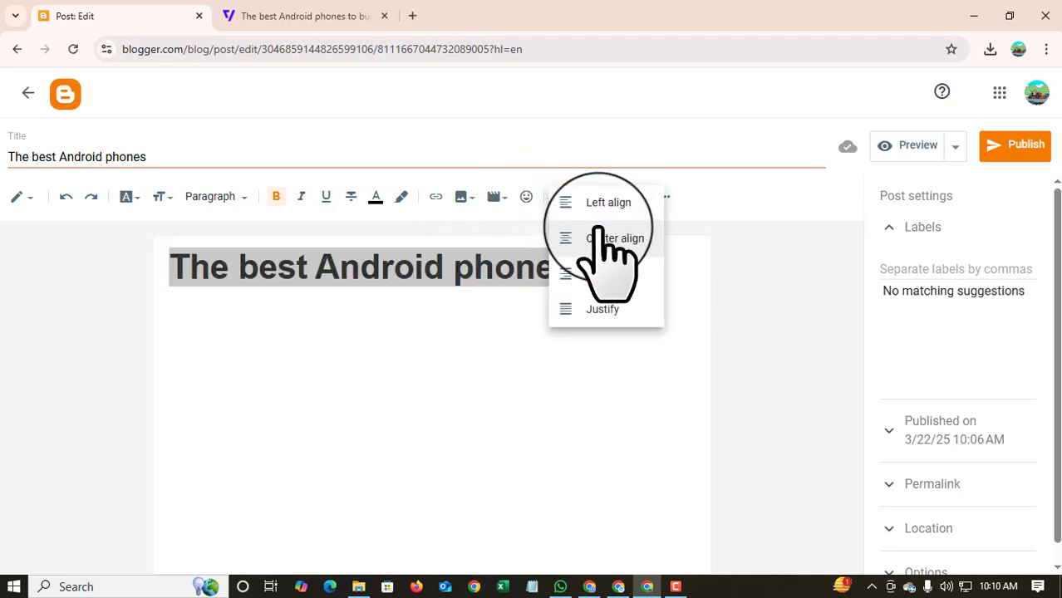
left_click(611, 241)
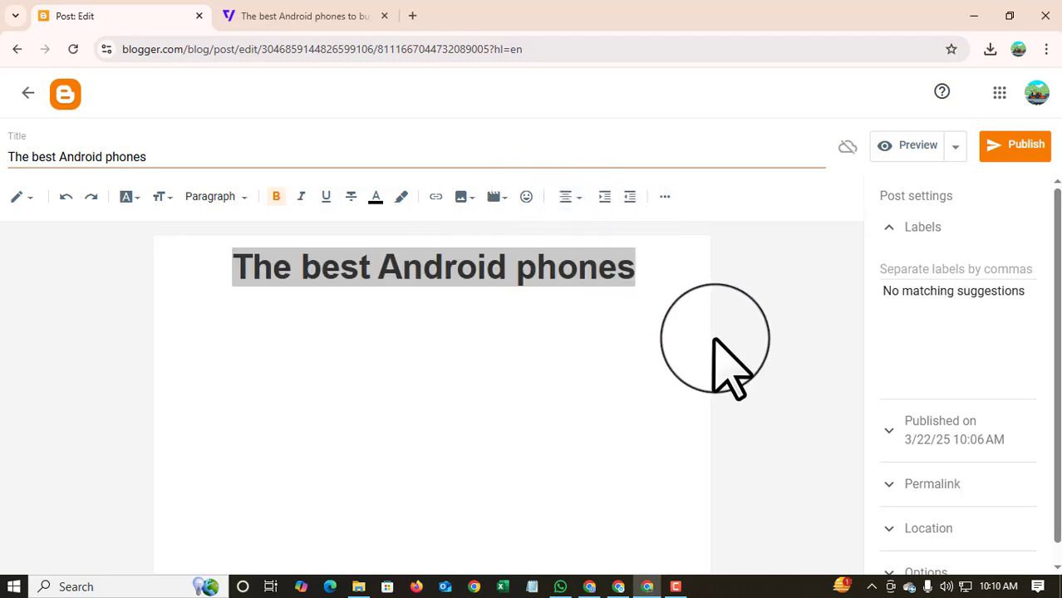
left_click(647, 266)
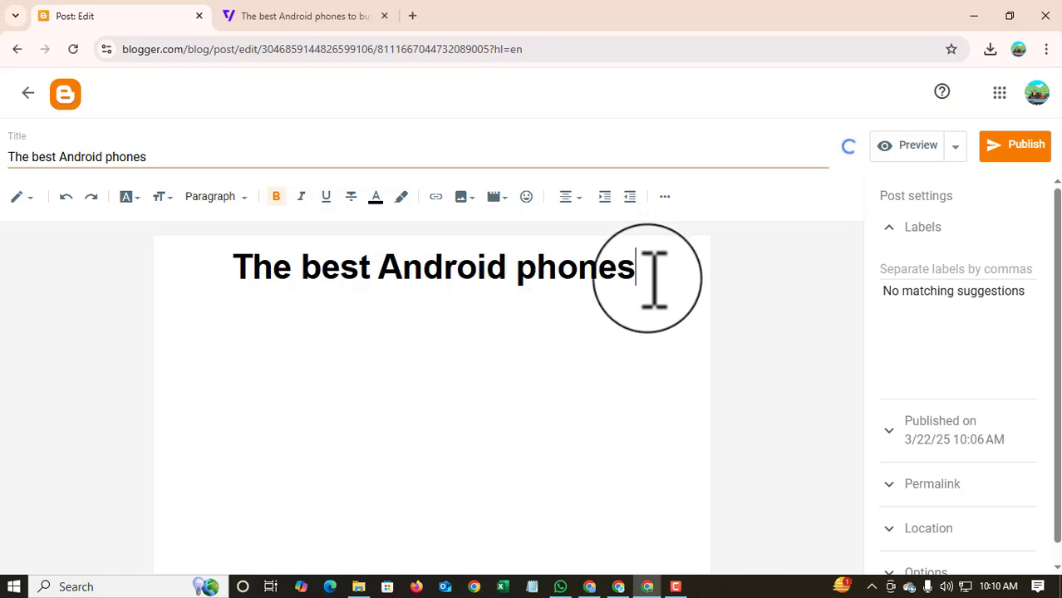
Insert the image 247288_Phone_Buying_Guides_CVirginia2 from the computer's Downloads folder on a new line below the heading in the post body
key("Return")
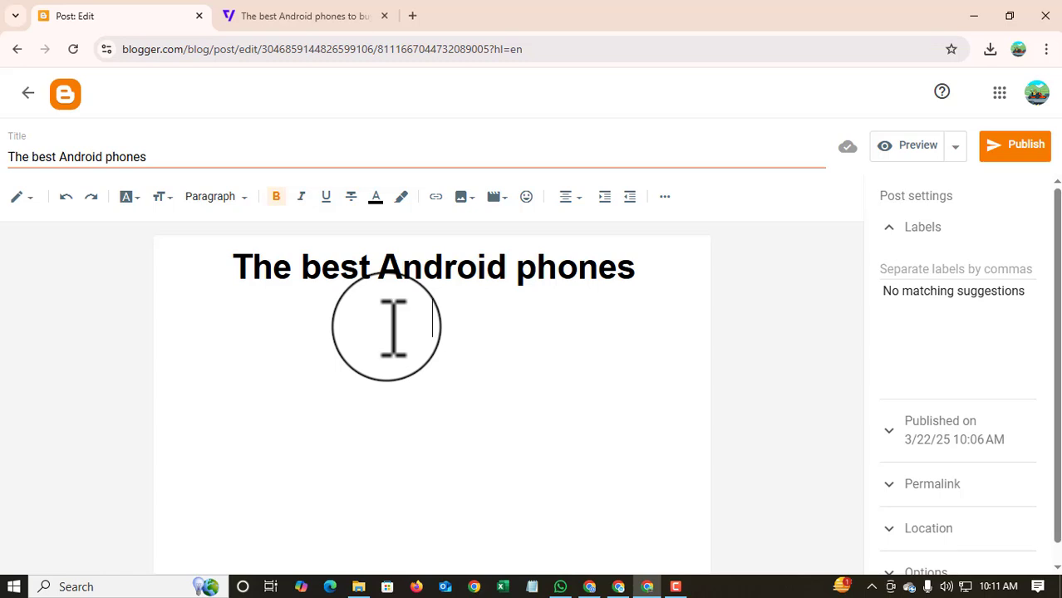
left_click(465, 201)
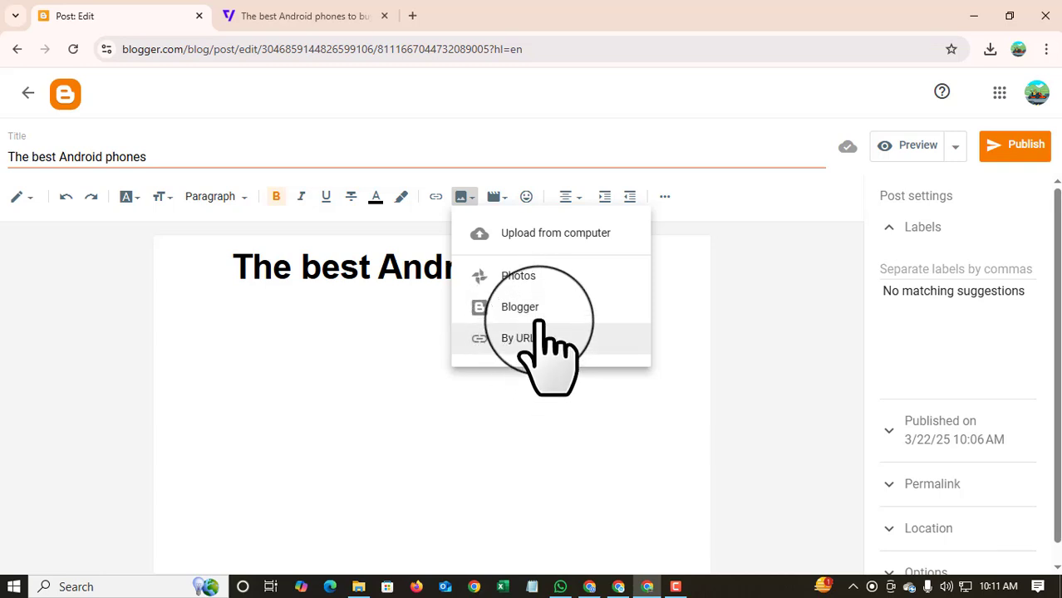
left_click(515, 238)
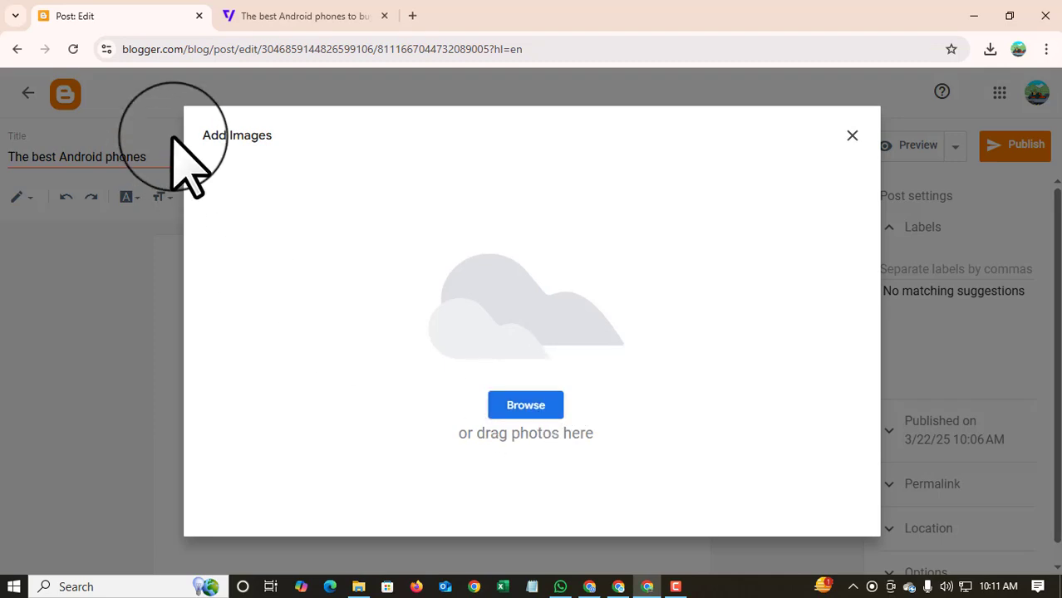
left_click(526, 405)
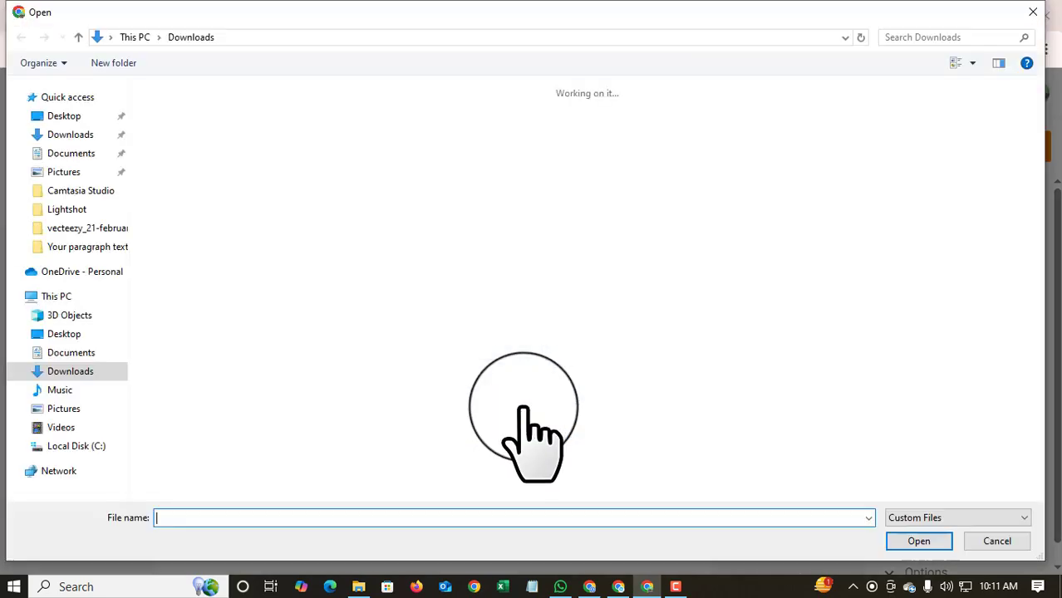
left_click(226, 120)
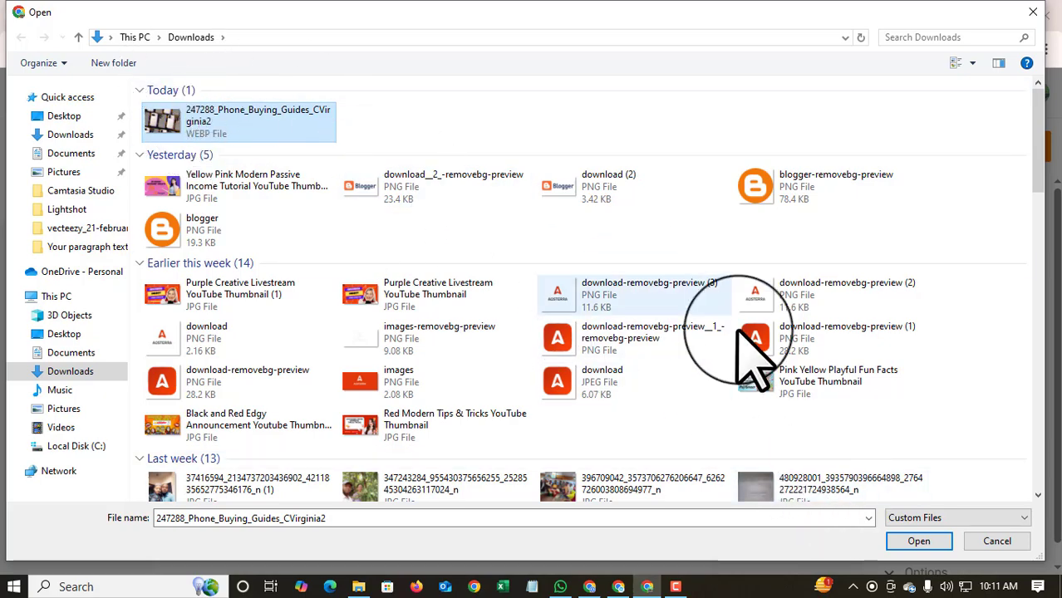
left_click(913, 542)
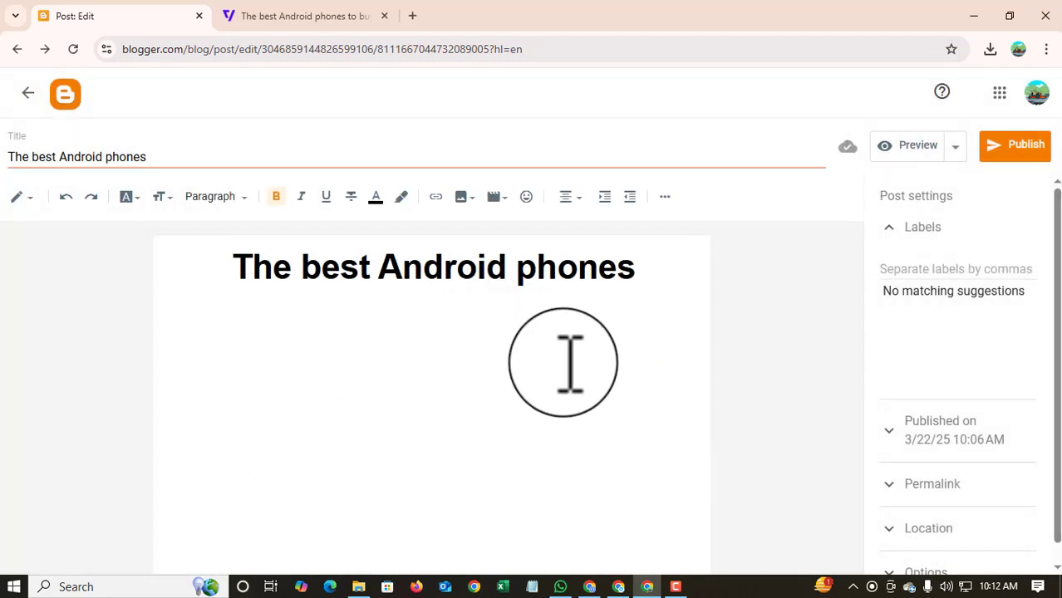
left_click(612, 401)
left_click(467, 382)
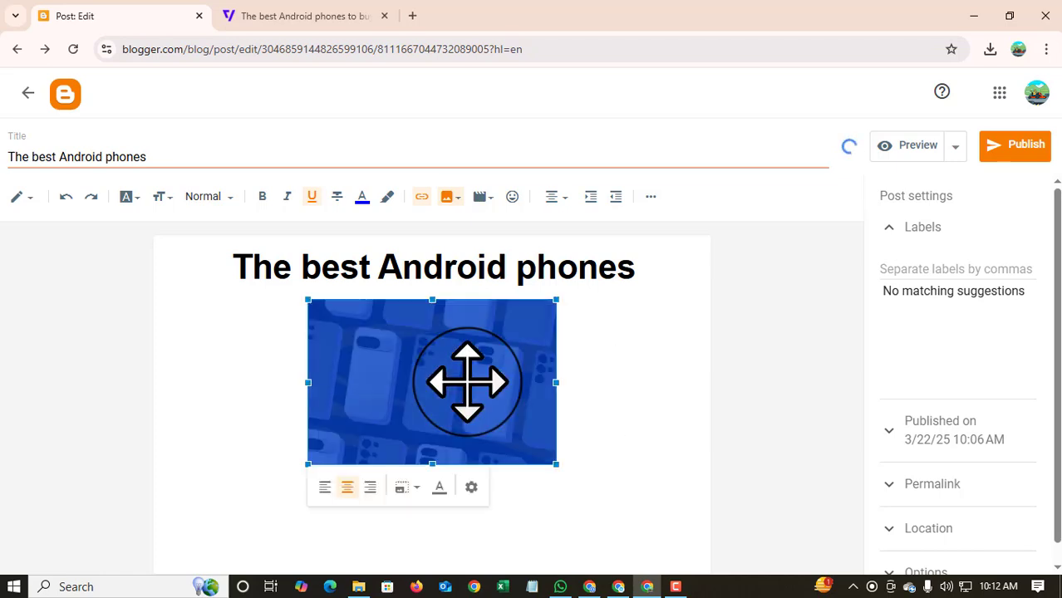
left_click(614, 420)
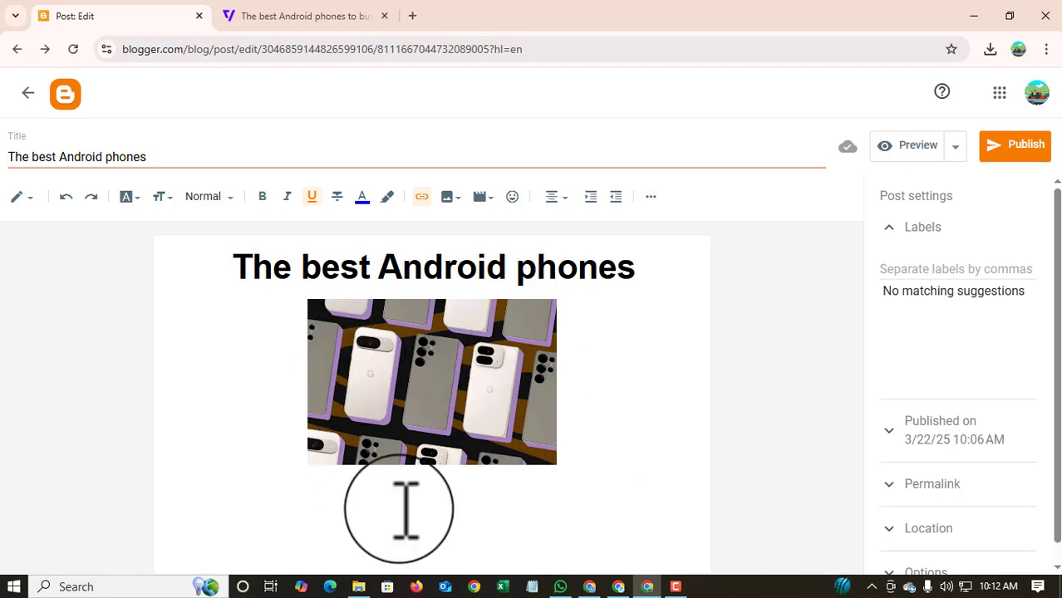
Copy the Verge article's tagline beginning "Whether you want everything but the kitchen sink" and paste it below the image in the post
left_click(329, 33)
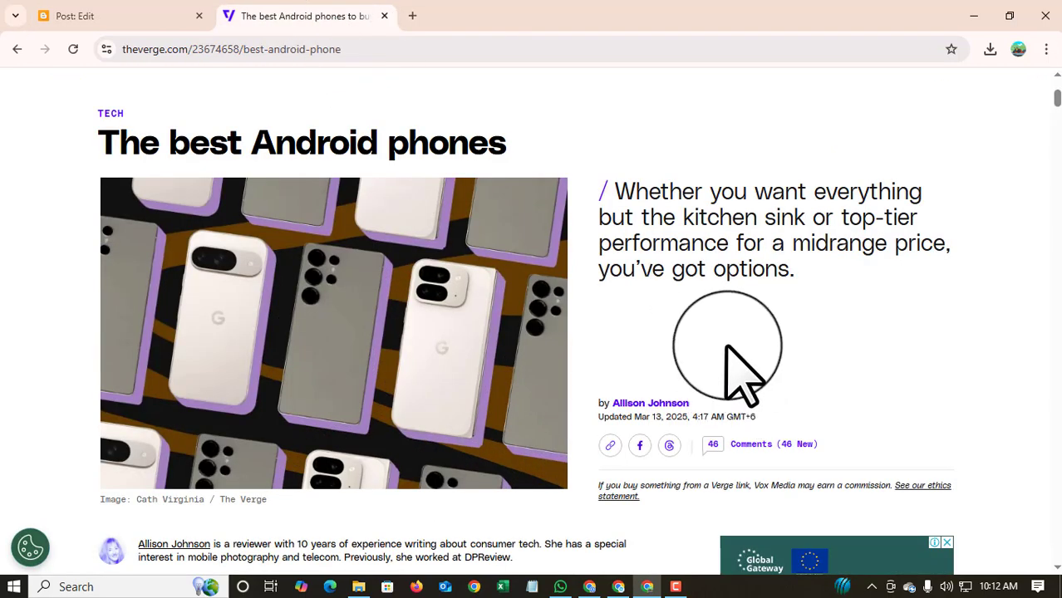
left_click_drag(600, 188, 802, 280)
key("ctrl+c")
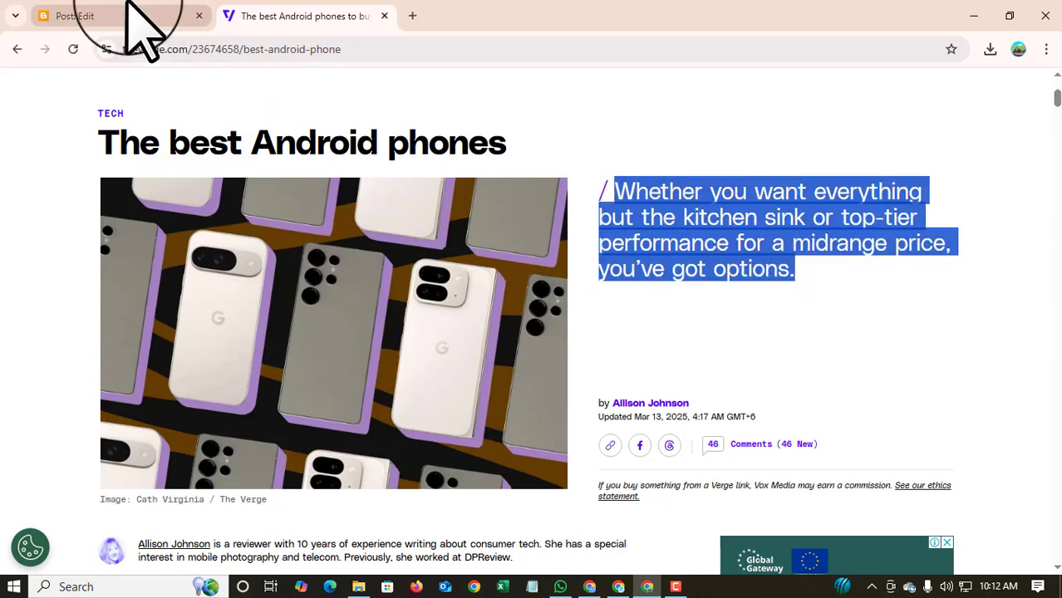
left_click(133, 17)
left_click(446, 498)
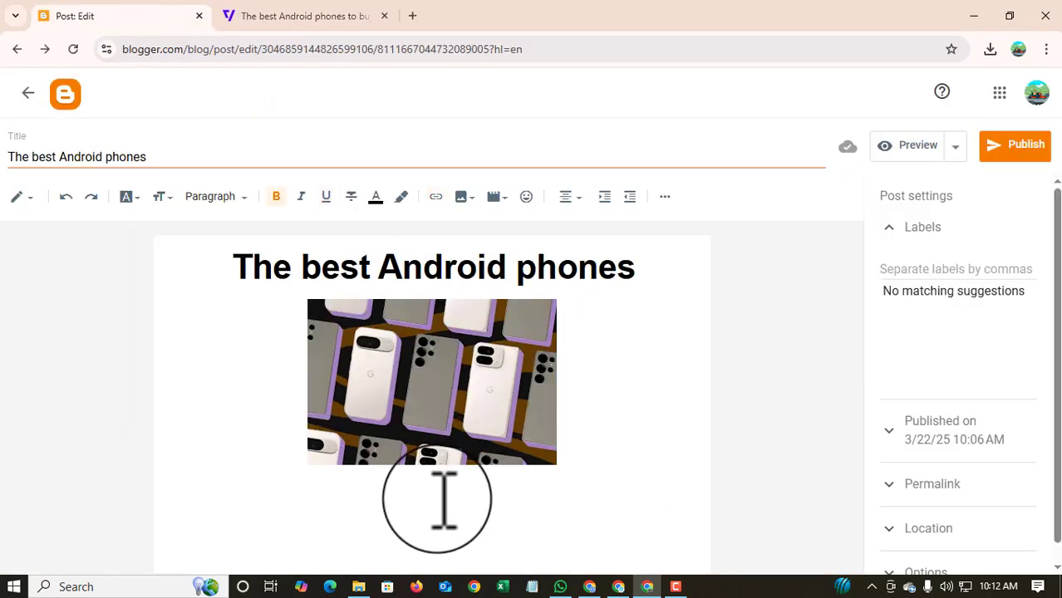
key("ctrl+v")
Try italic formatting on the pasted tagline and restore its regular style
left_click_drag(561, 565, 171, 488)
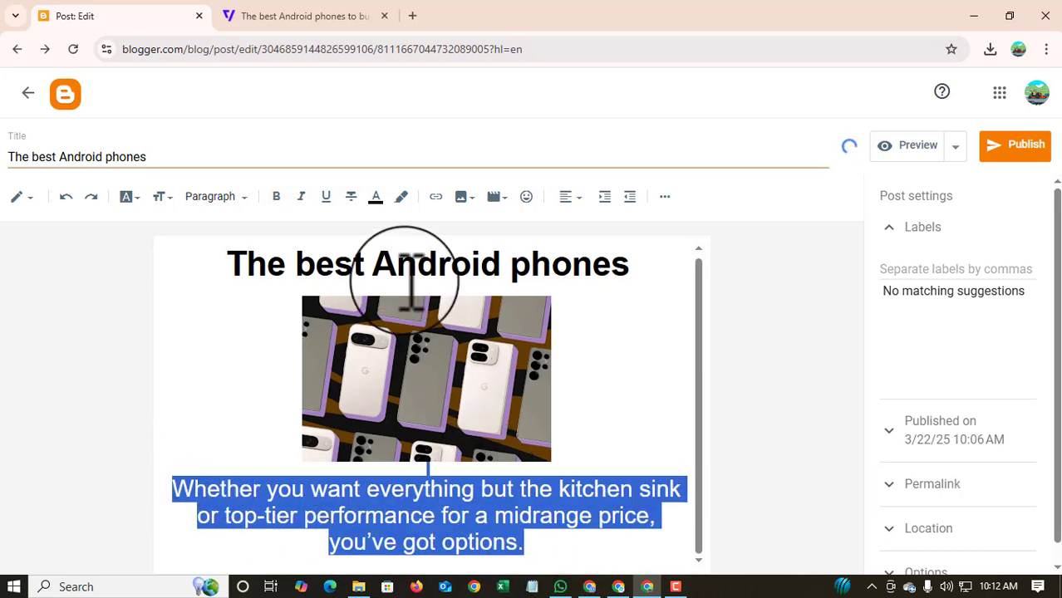
left_click(301, 196)
left_click(641, 456)
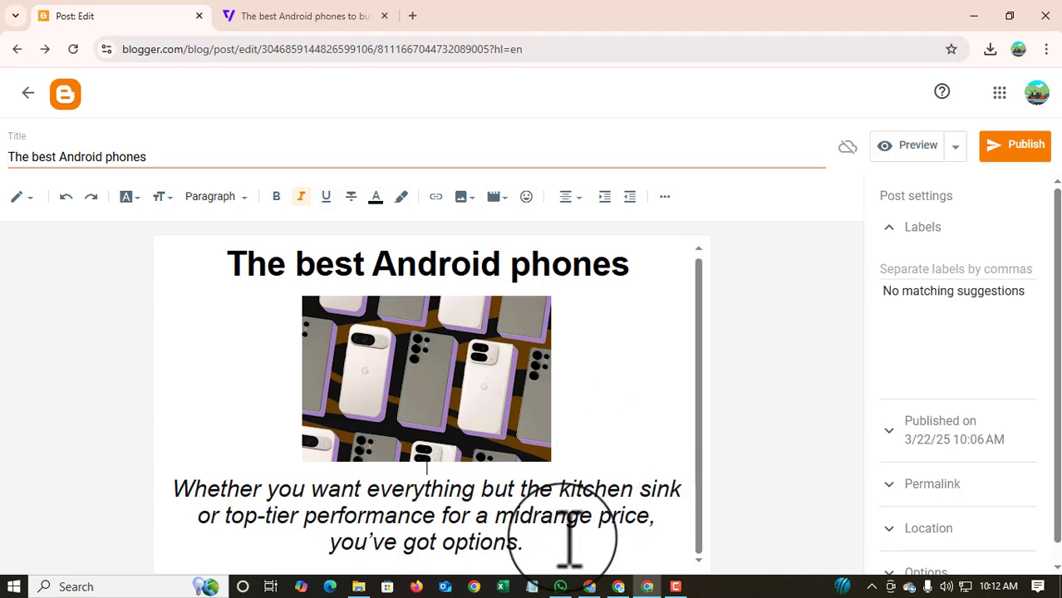
left_click_drag(569, 540, 166, 489)
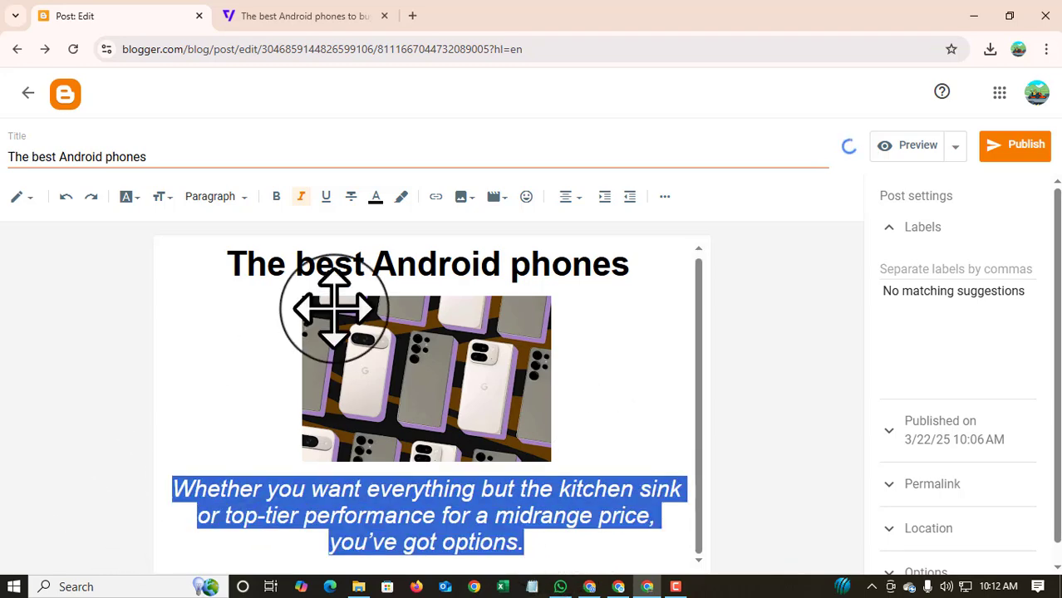
left_click(301, 196)
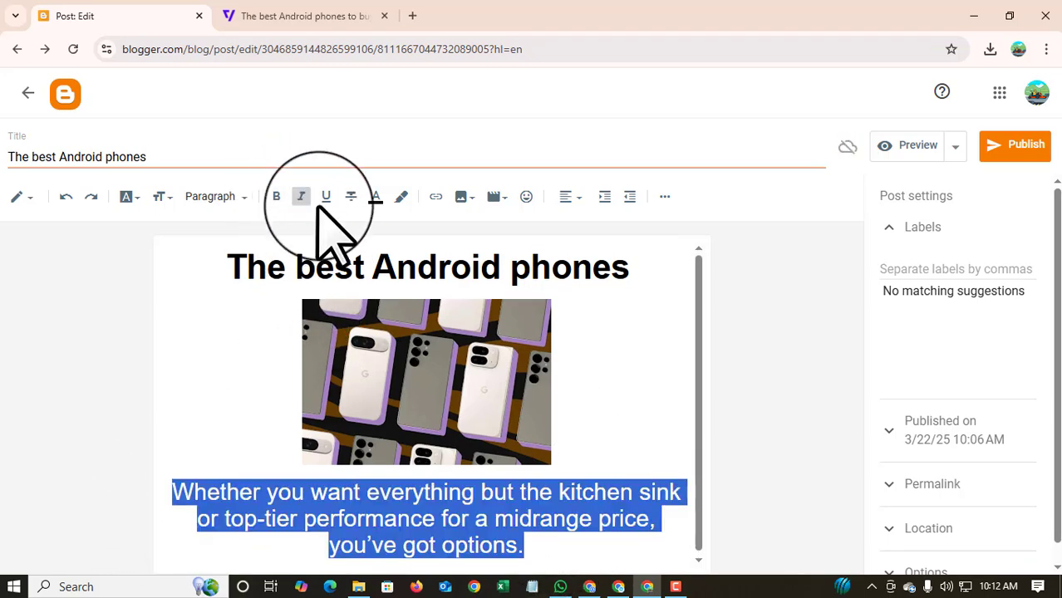
Copy the article's three opening paragraphs, starting with "The Android ecosystem is all about choice", and paste them on a new line below the tagline
left_click(550, 542)
key("Return")
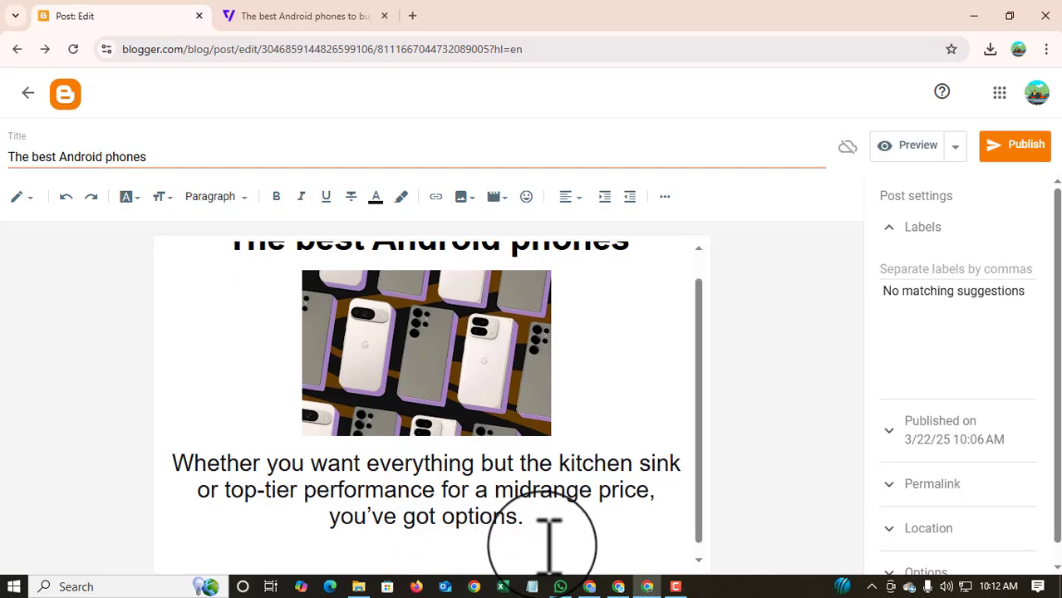
left_click(328, 17)
scroll(740, 415, "down", 7)
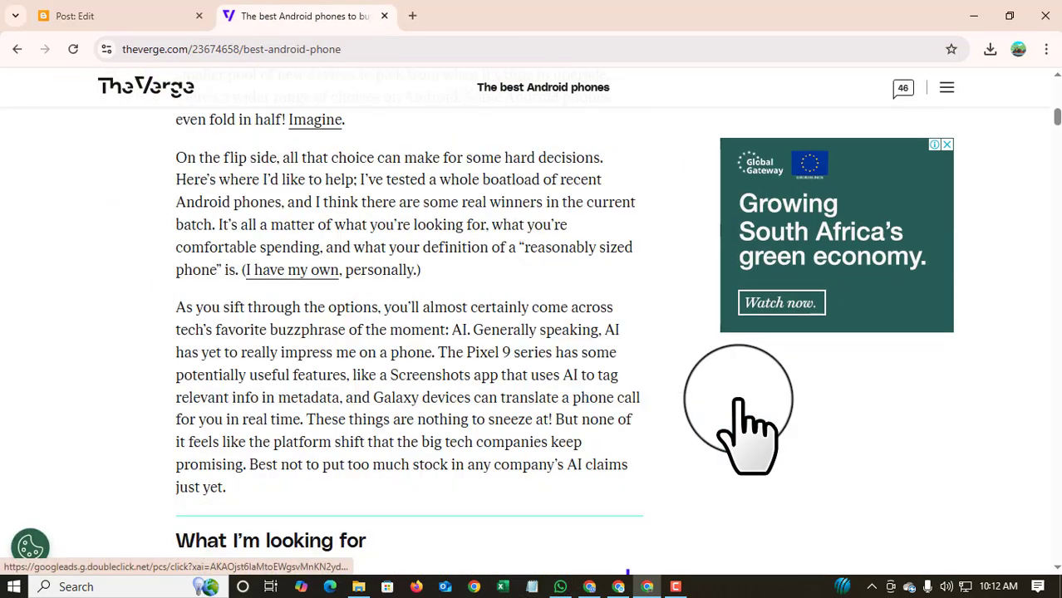
scroll(746, 427, "down", 3)
scroll(723, 426, "up", 5)
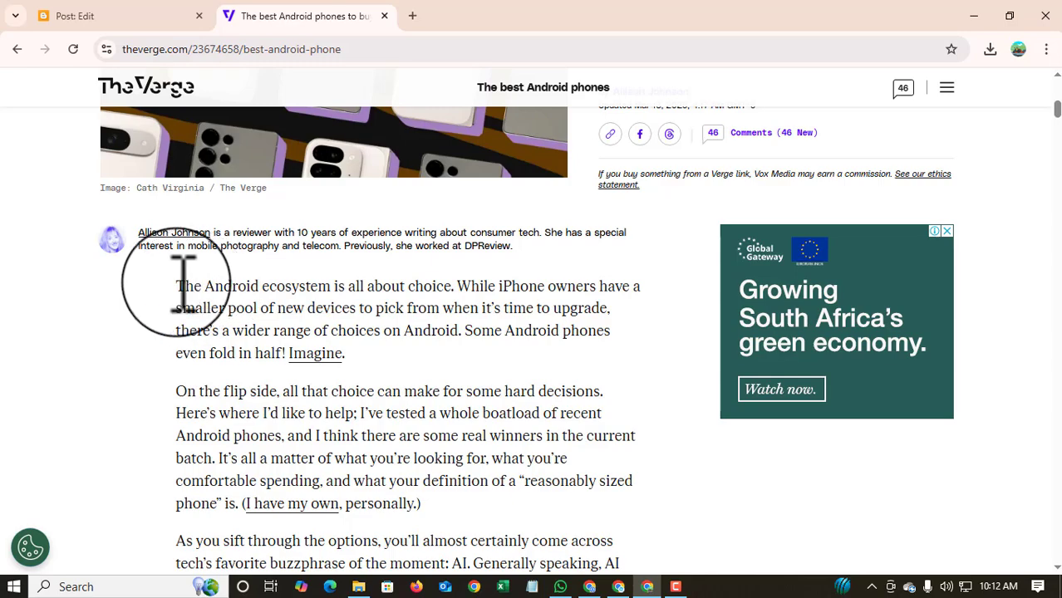
left_click_drag(175, 285, 596, 542)
key("ctrl+c")
scroll(426, 467, "down", 5)
scroll(462, 450, "up", 6)
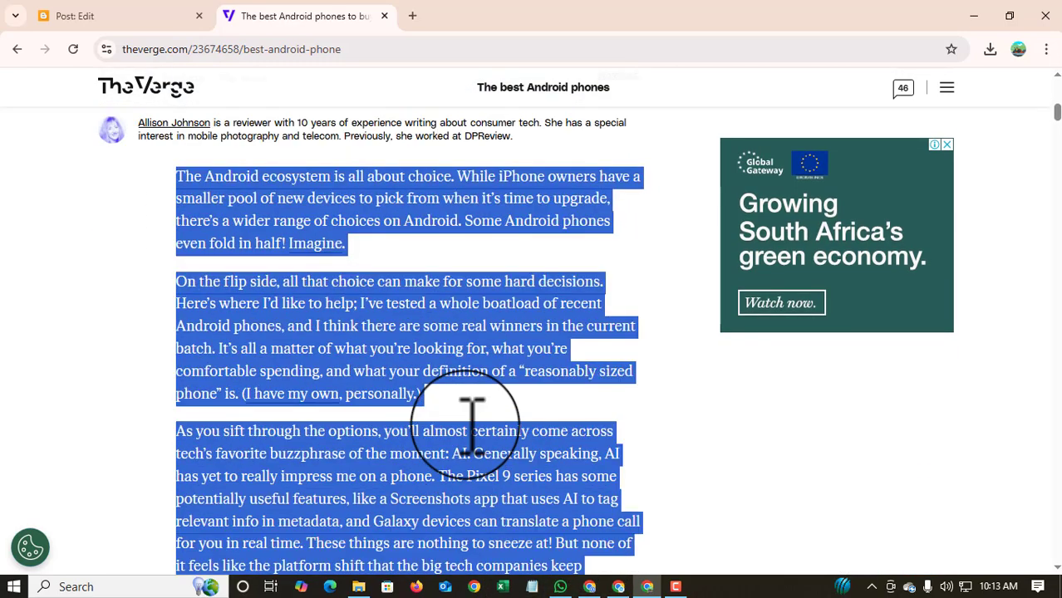
left_click(158, 17)
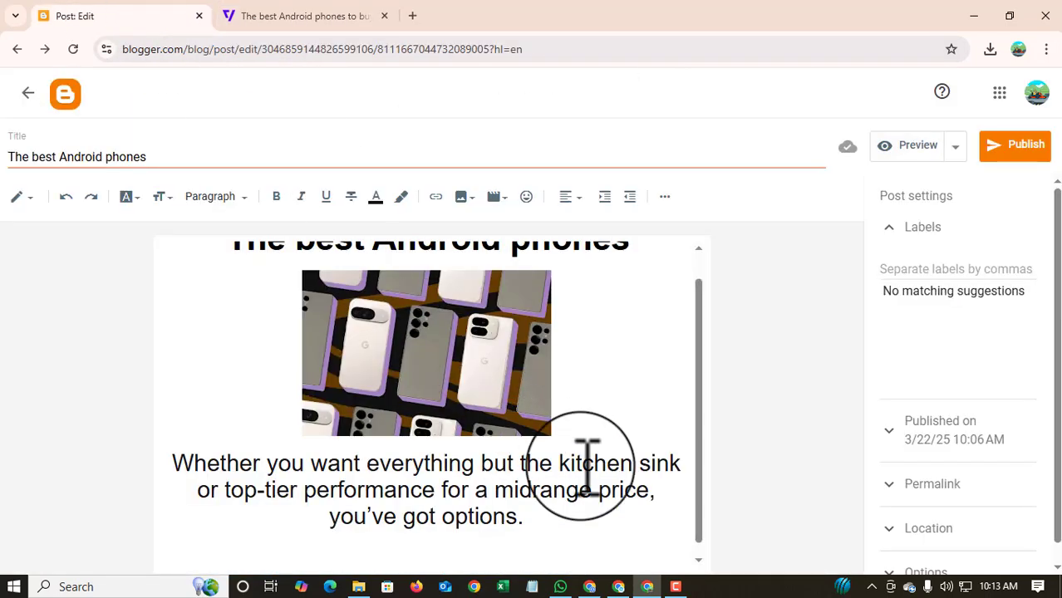
key("ctrl+v")
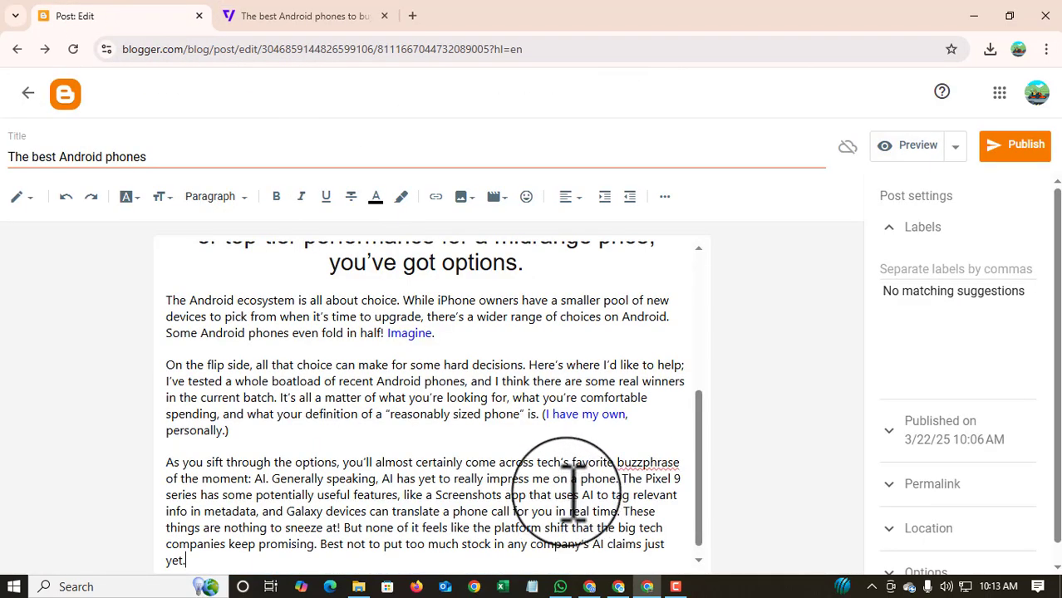
Remove the hyperlinks from "I have my own" and "Imagine" in the pasted paragraphs
left_click(574, 415)
left_click(778, 447)
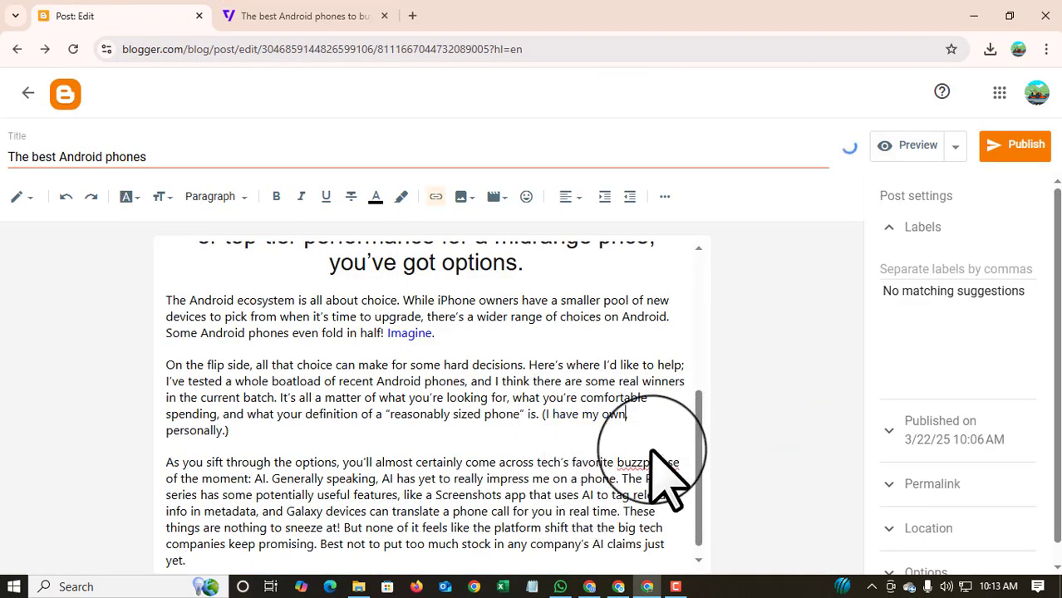
left_click(422, 332)
left_click(636, 361)
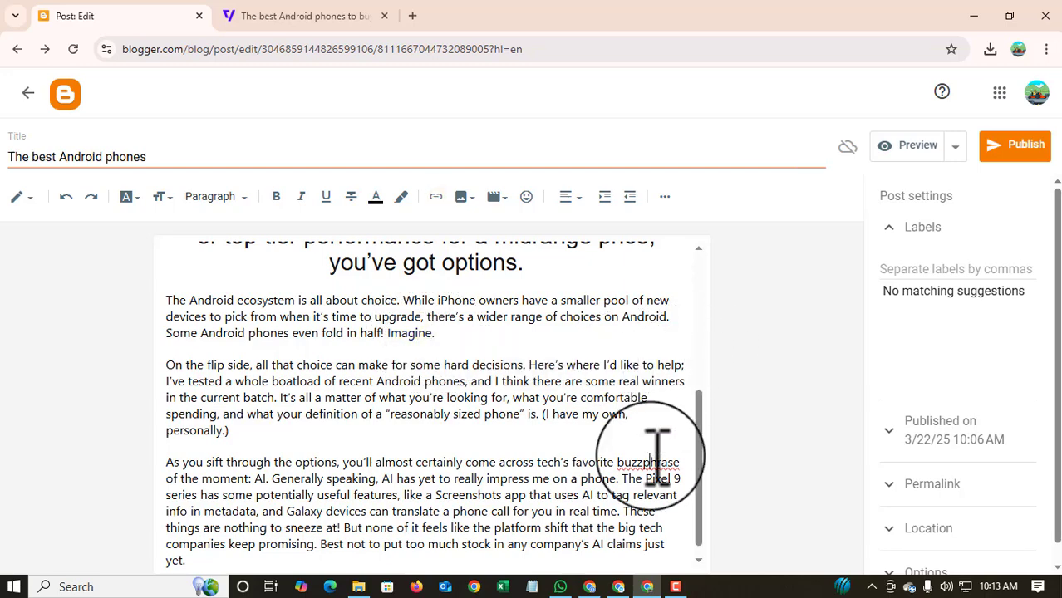
scroll(652, 453, "down", 1)
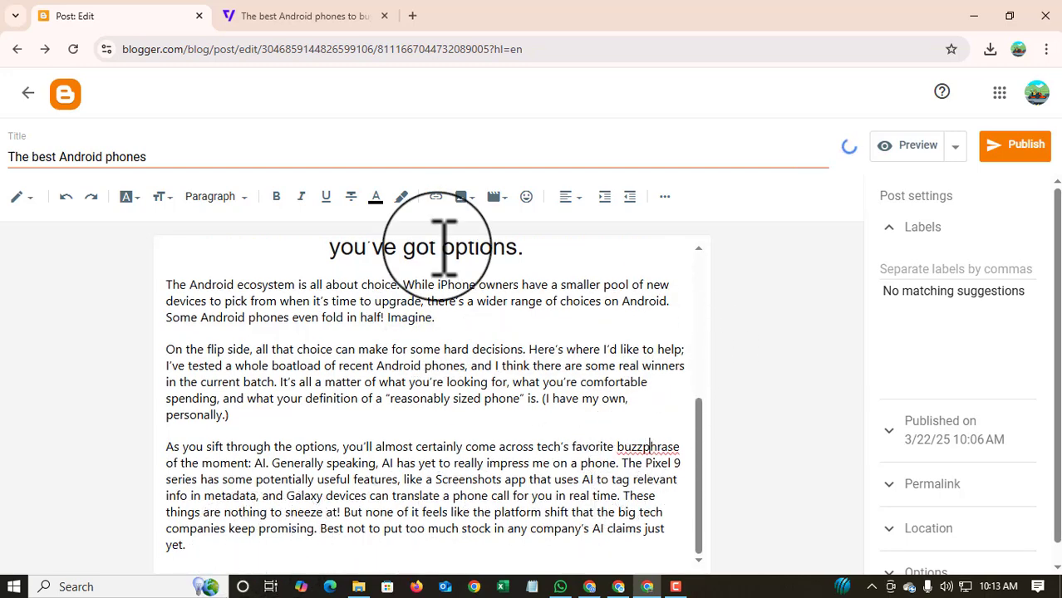
Look through The Verge's best Android phones article, from its header image to the list of phone categories, for remaining post content
left_click(283, 15)
scroll(490, 474, "down", 5)
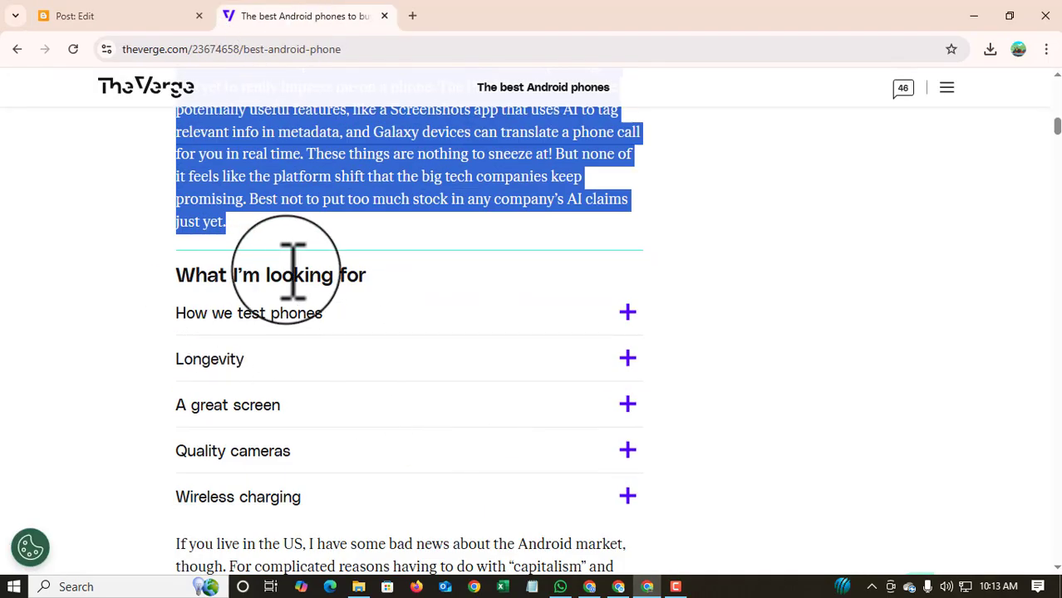
scroll(468, 351, "down", 10)
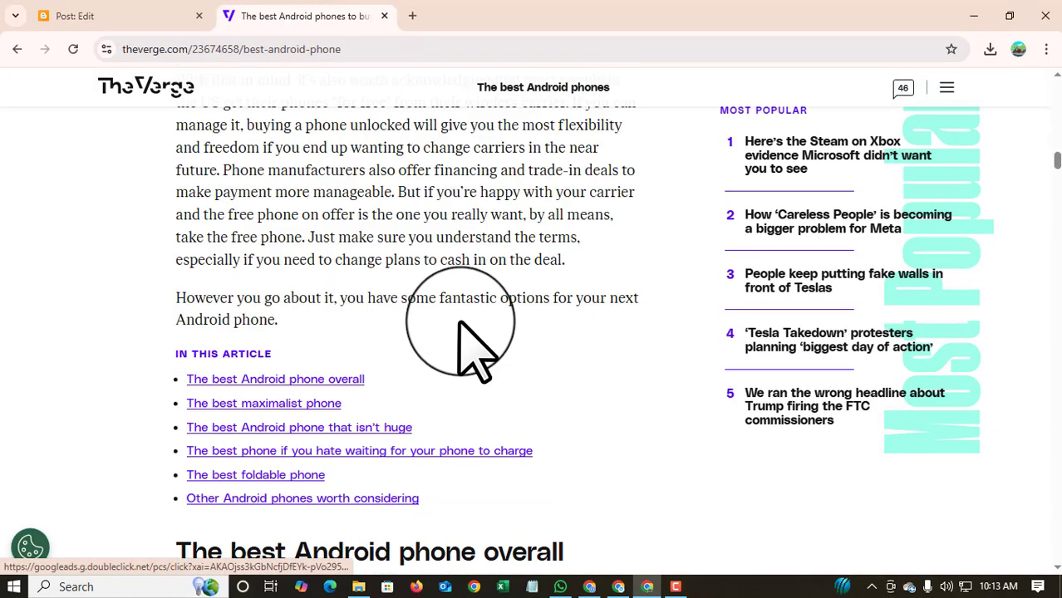
scroll(472, 351, "up", 6)
scroll(478, 349, "up", 15)
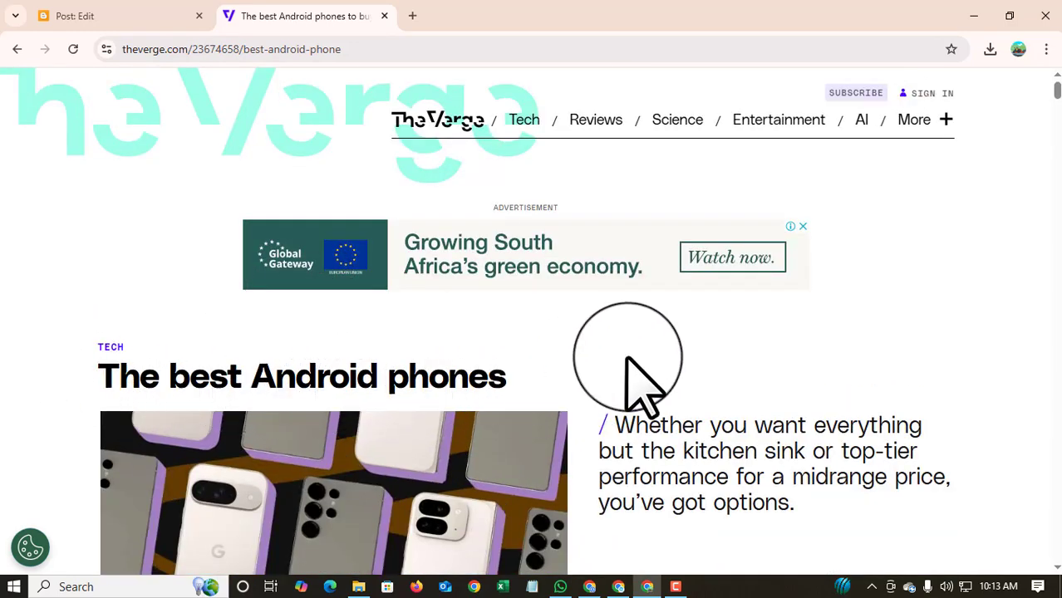
scroll(582, 378, "down", 1)
scroll(440, 332, "down", 5)
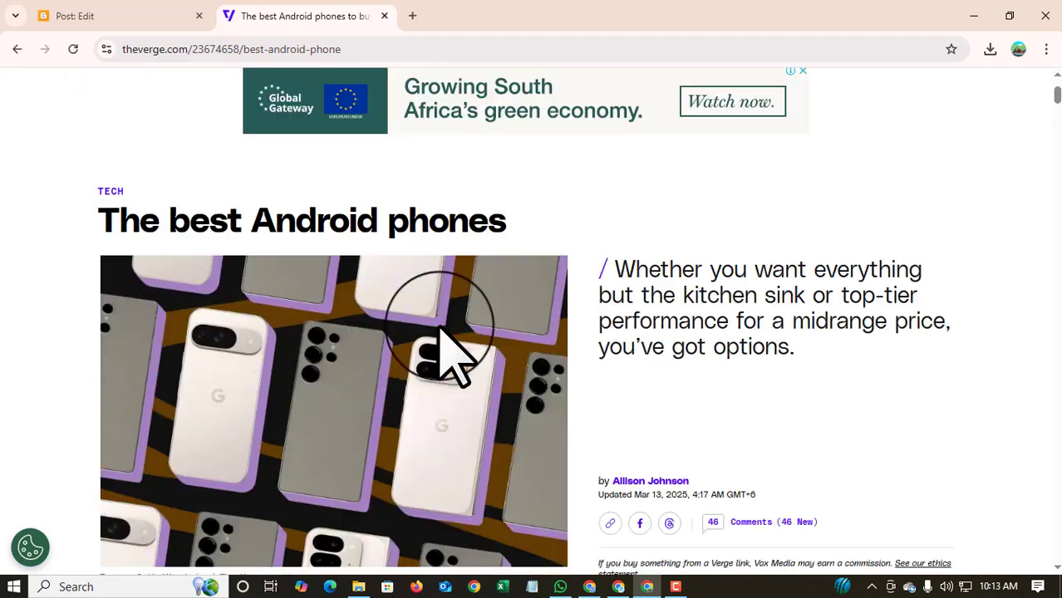
scroll(453, 341, "down", 5)
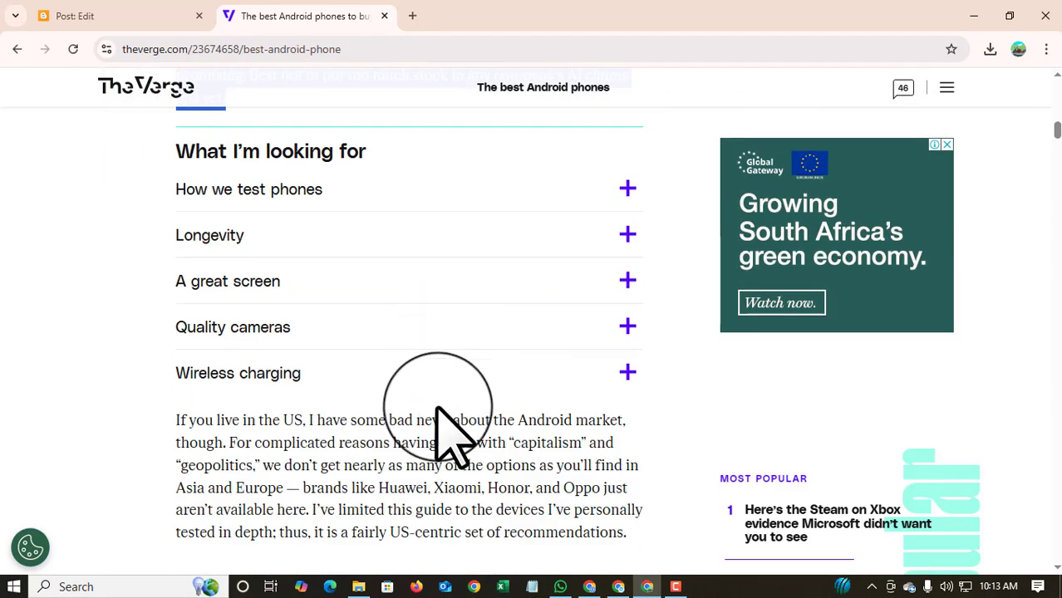
scroll(482, 428, "up", 3)
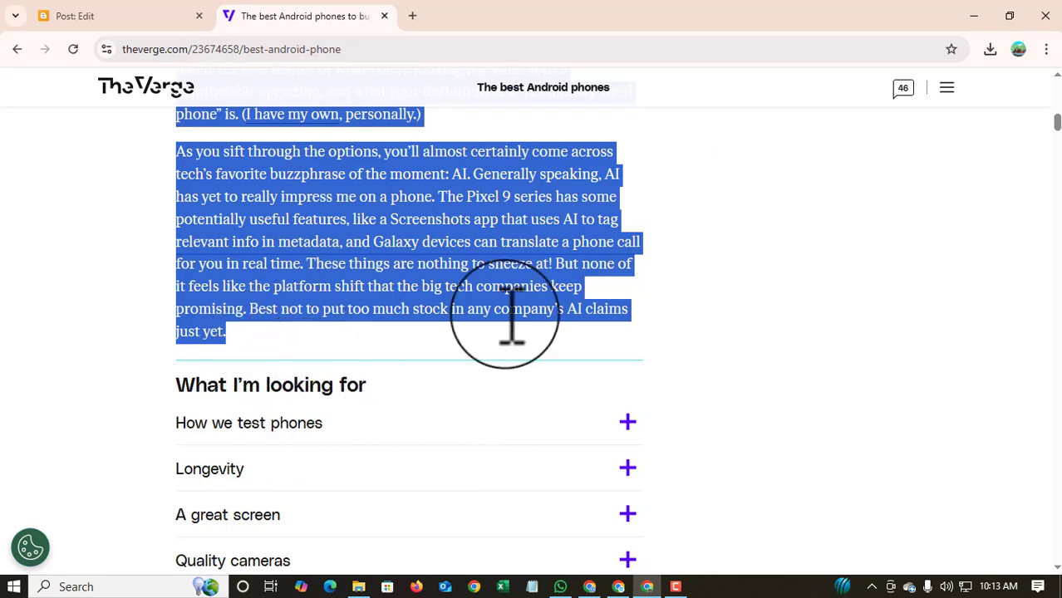
scroll(509, 308, "up", 6)
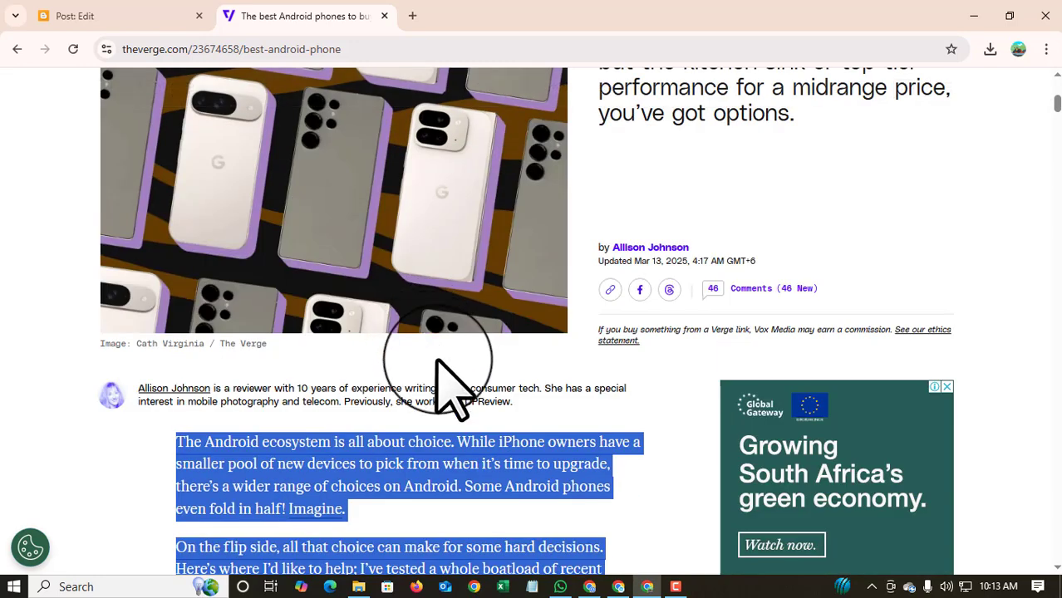
scroll(437, 362, "up", 4)
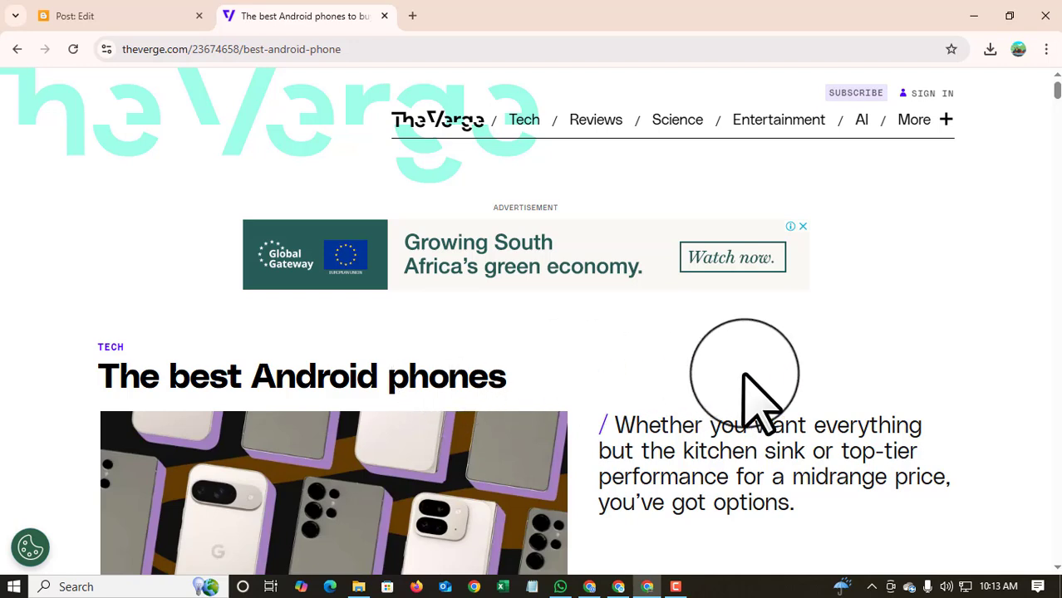
Return to the Blogger post editor, review the draft "The best Android phones" and publish it to the blog
left_click(79, 16)
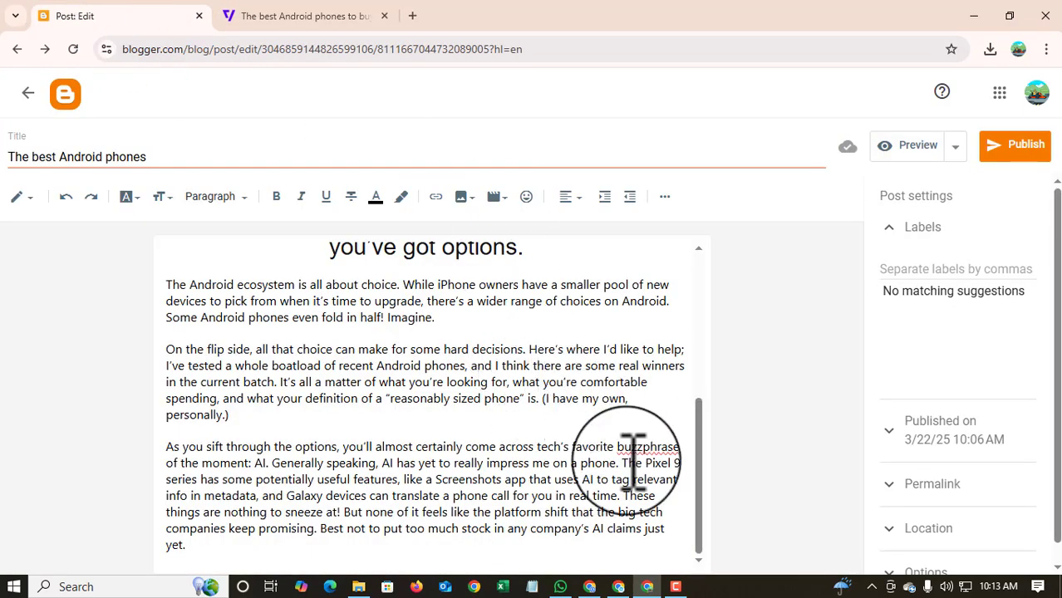
left_click(675, 546)
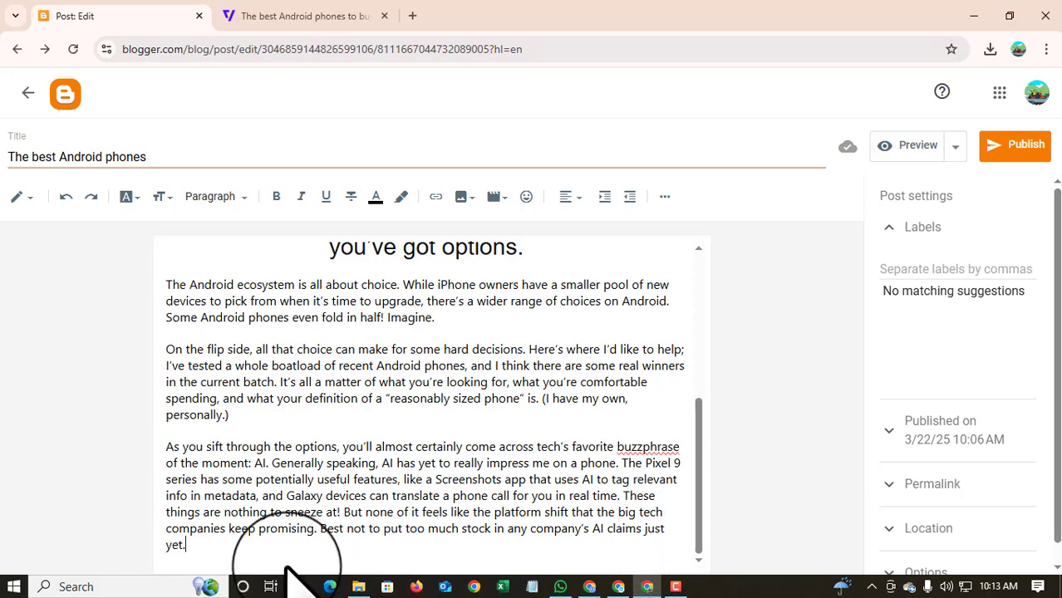
scroll(398, 387, "up", 4)
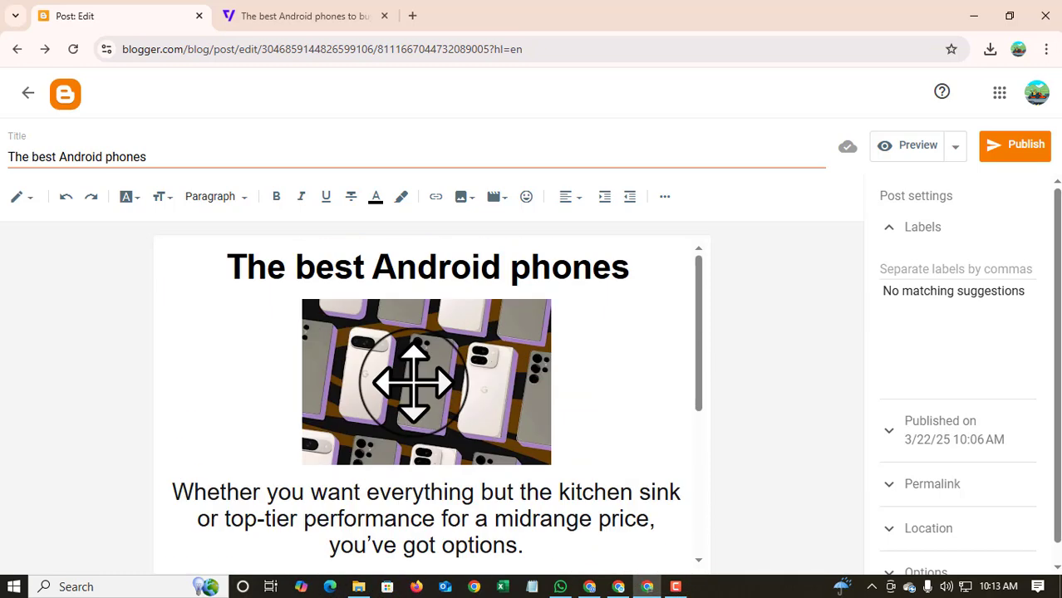
scroll(427, 357, "down", 4)
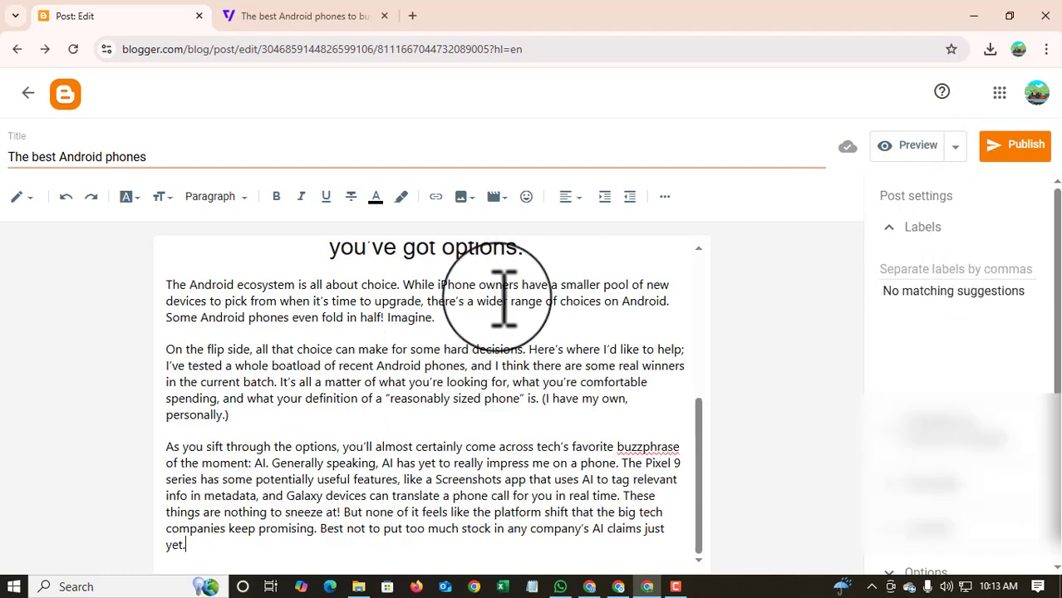
scroll(505, 294, "up", 4)
scroll(592, 355, "down", 4)
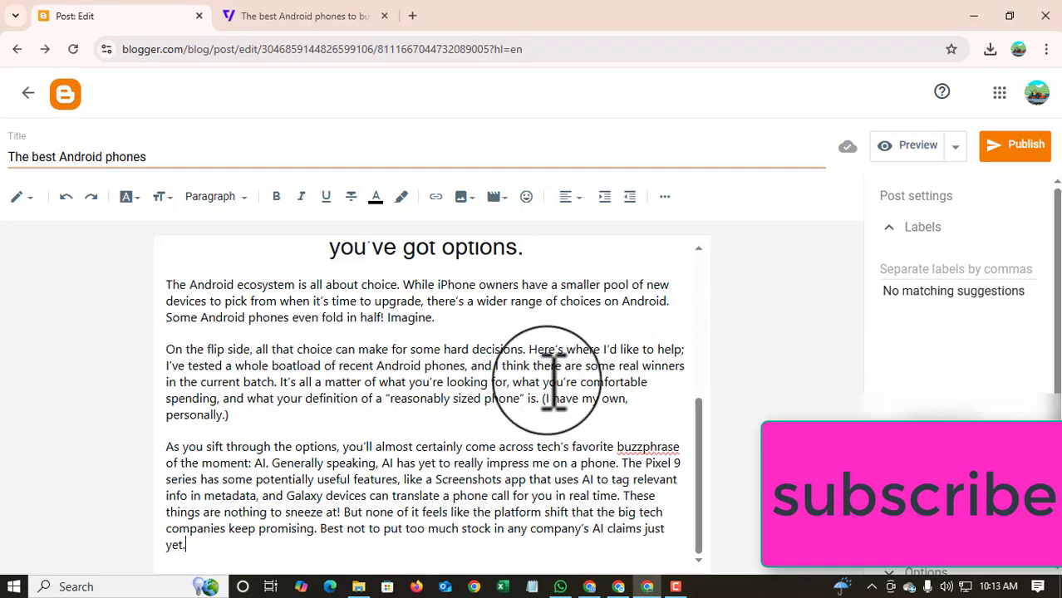
left_click(1021, 147)
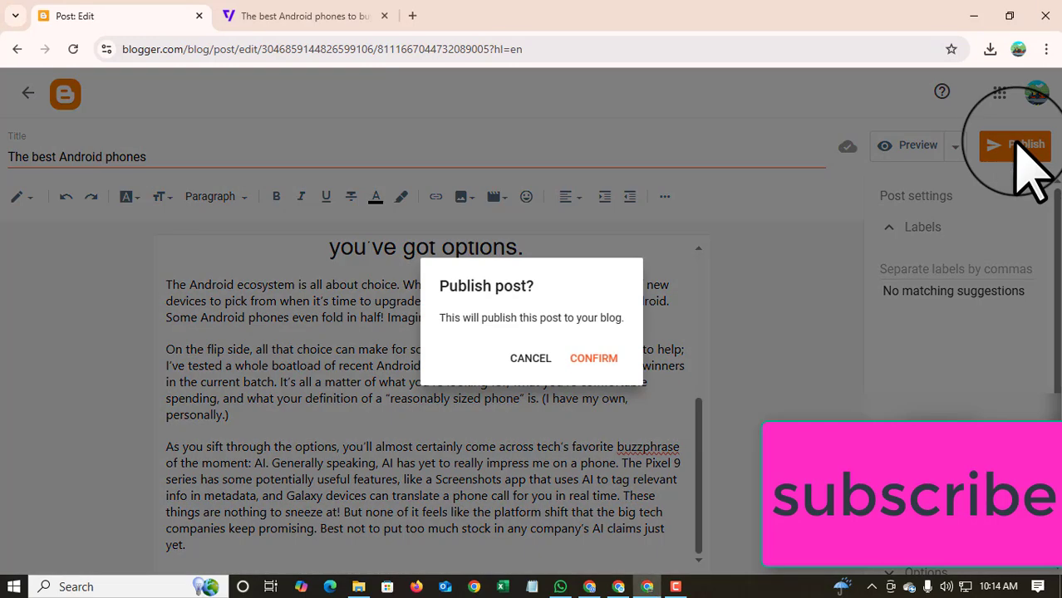
left_click(605, 358)
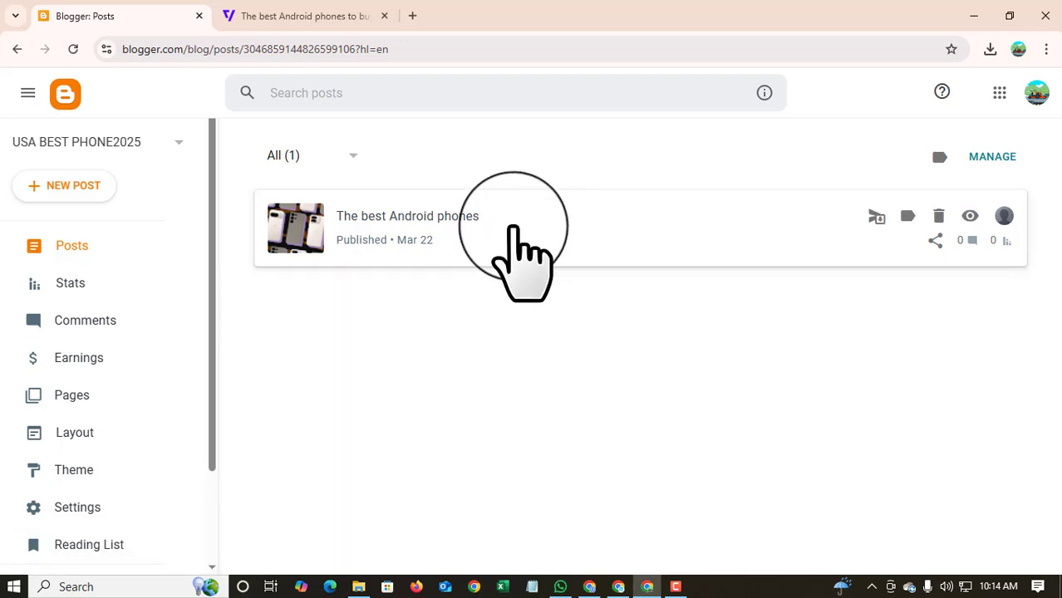
Open the live USA BEST PHONE2025 blog and examine the published post's heading, image and text, the sidebars and the page footer
scroll(124, 441, "down", 2)
left_click(83, 466)
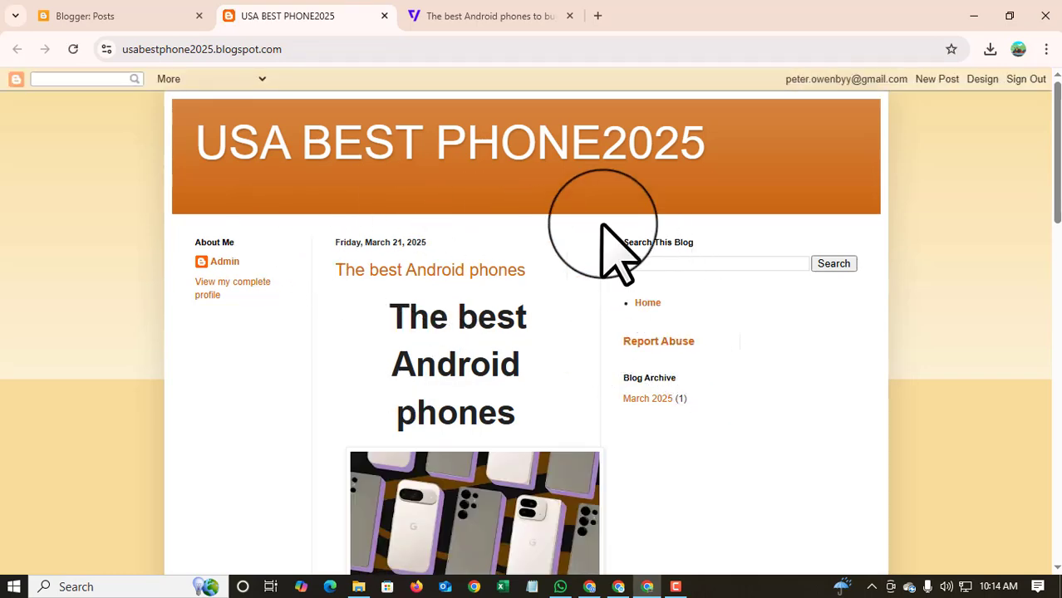
scroll(517, 284, "down", 4)
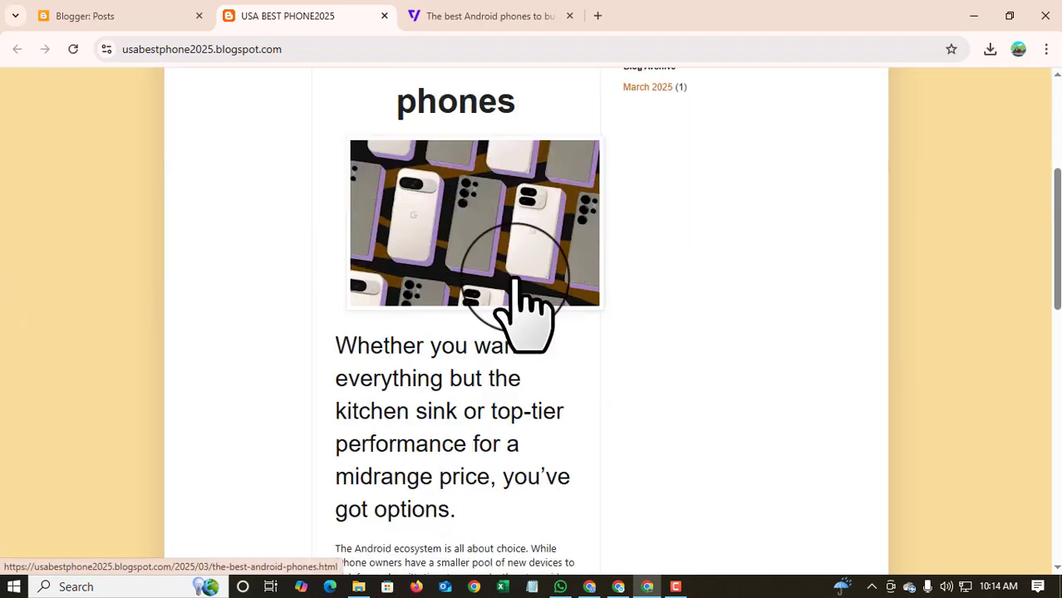
scroll(517, 284, "down", 12)
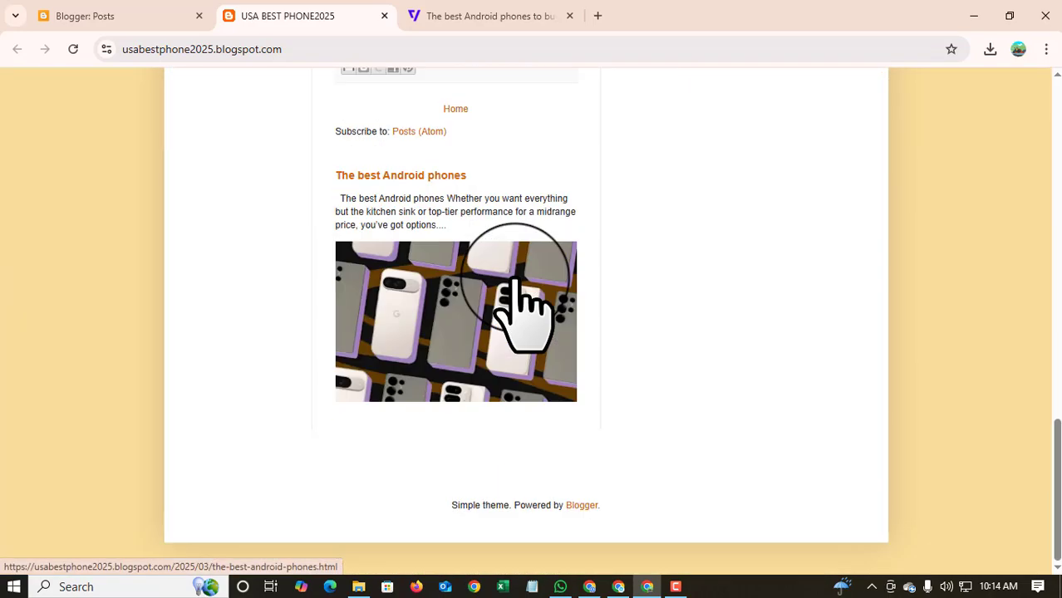
scroll(515, 280, "up", 2)
scroll(516, 284, "up", 15)
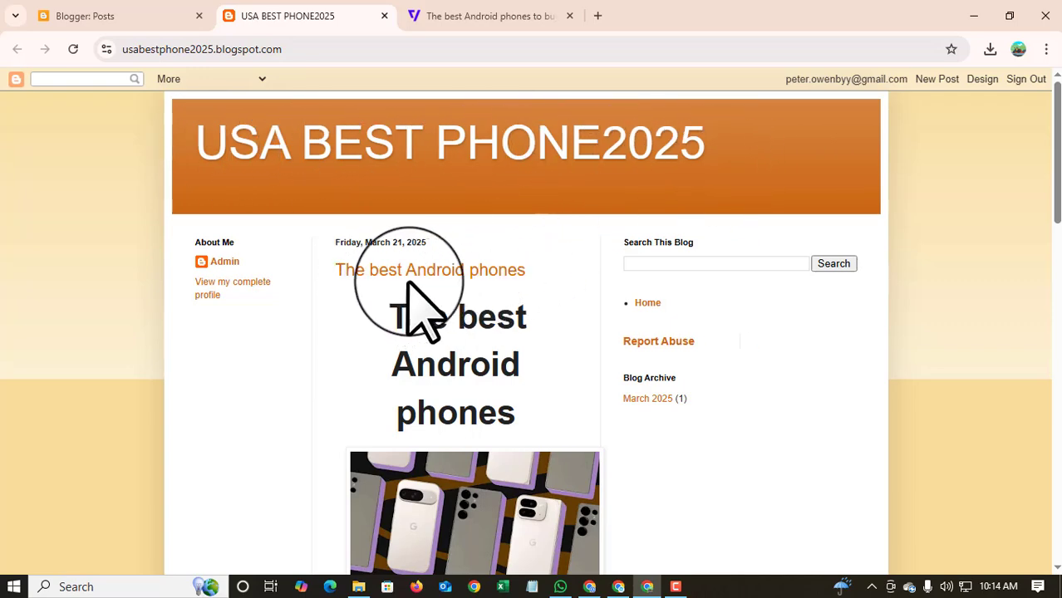
scroll(502, 298, "down", 1)
scroll(486, 279, "down", 1)
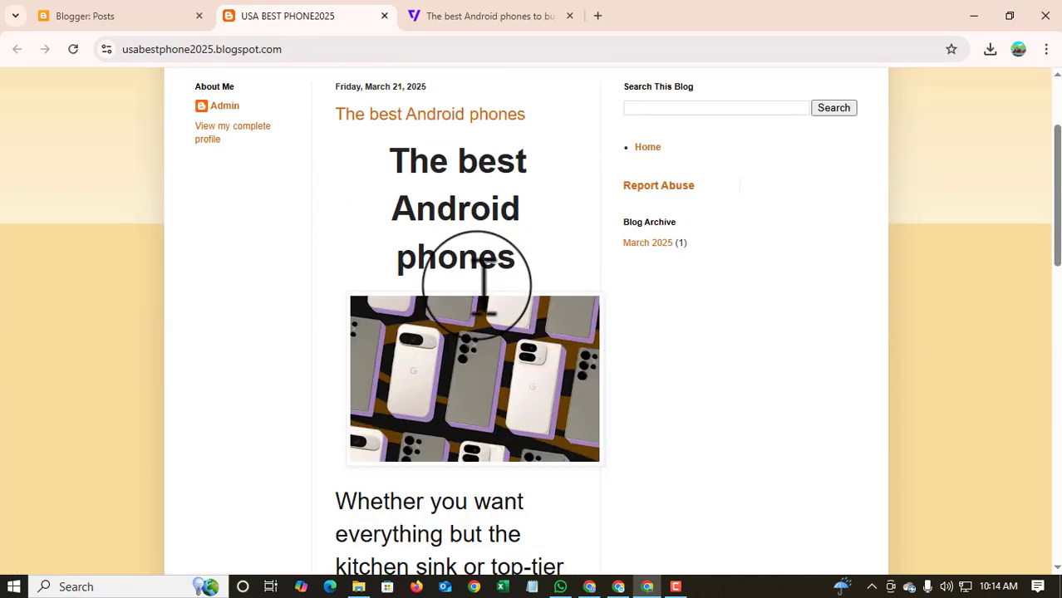
scroll(524, 289, "down", 2)
scroll(499, 216, "down", 3)
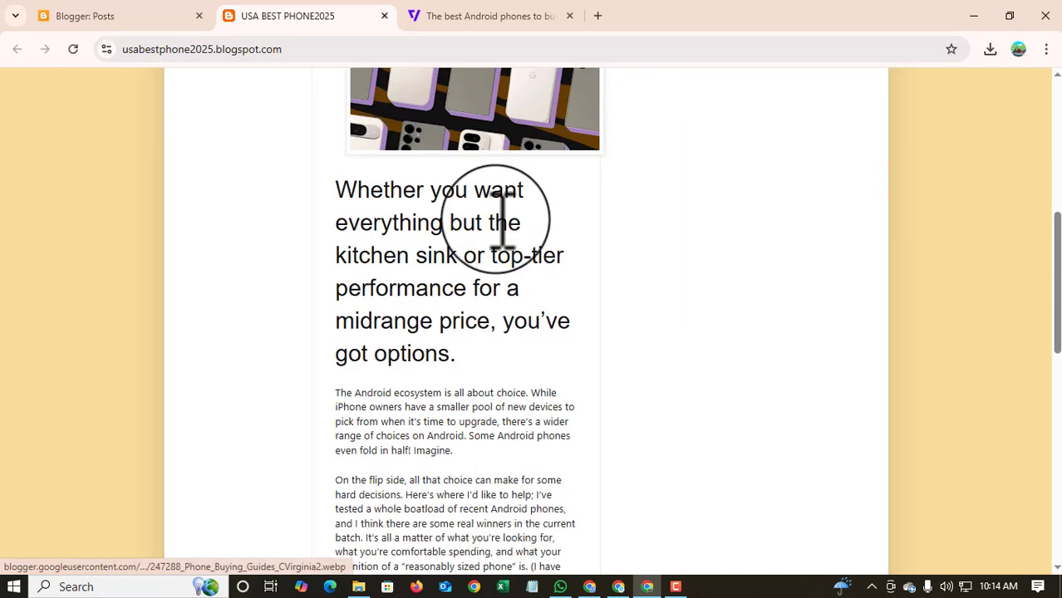
scroll(405, 309, "down", 2)
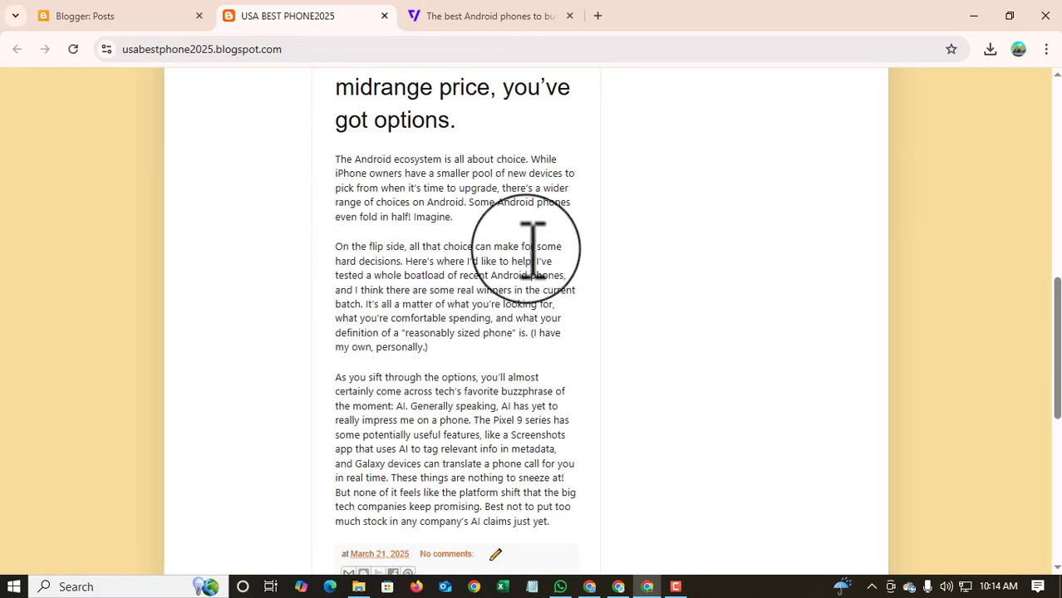
scroll(540, 308, "down", 6)
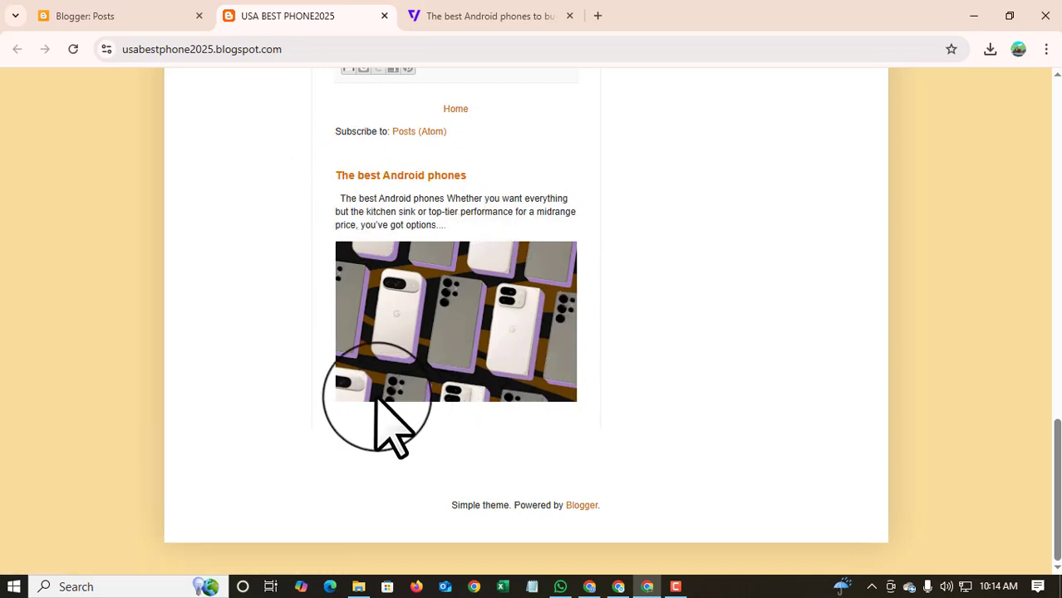
left_click(465, 349)
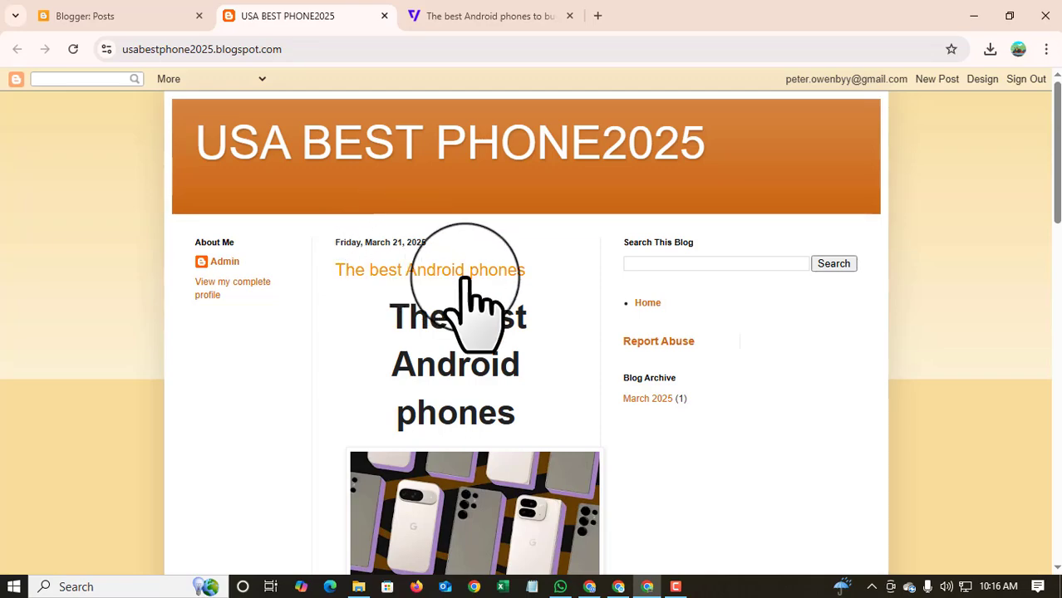
scroll(617, 360, "down", 6)
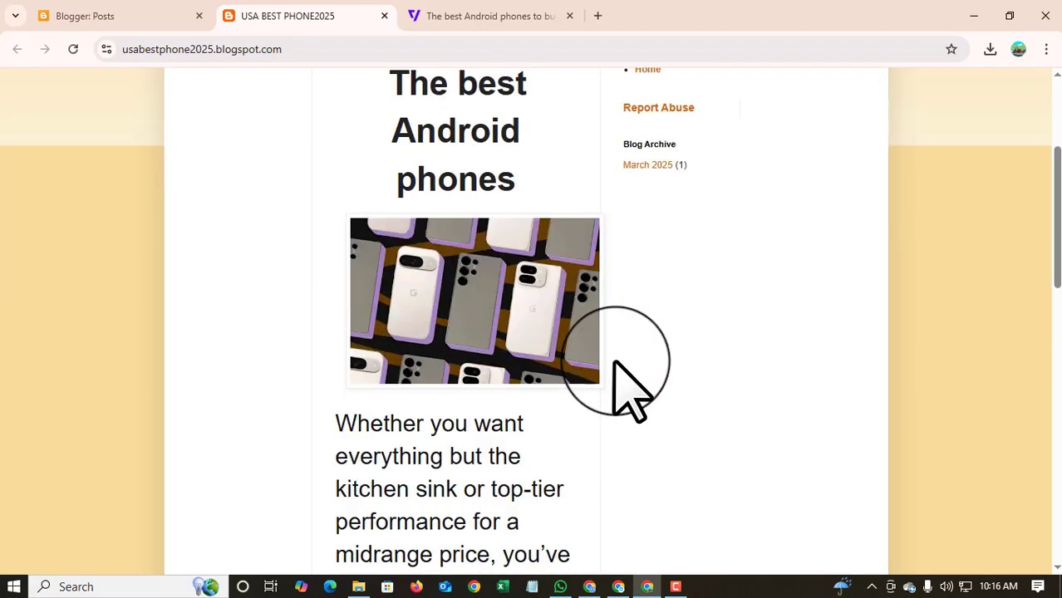
scroll(631, 382, "up", 7)
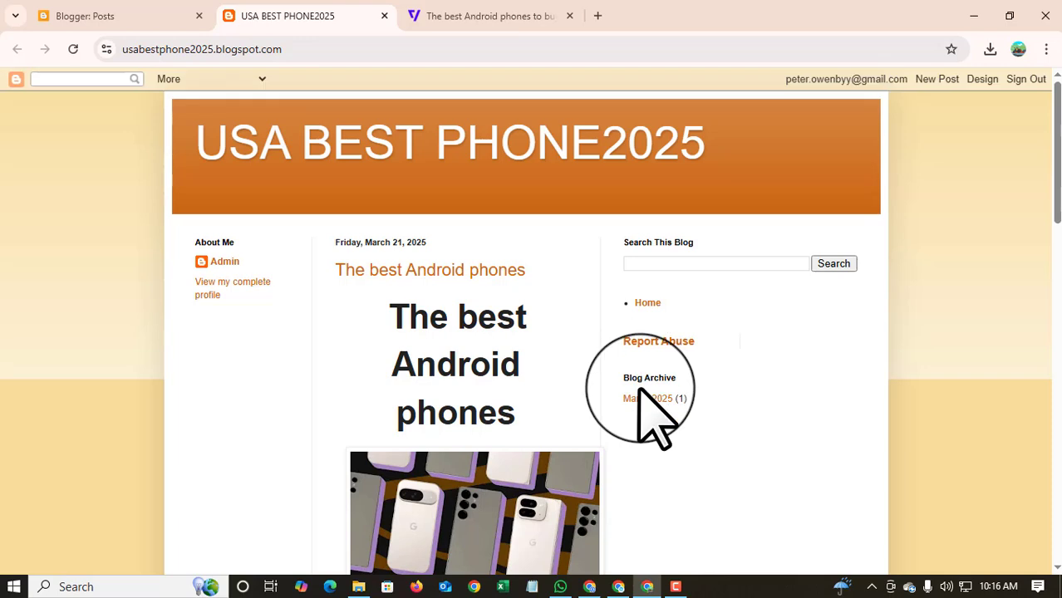